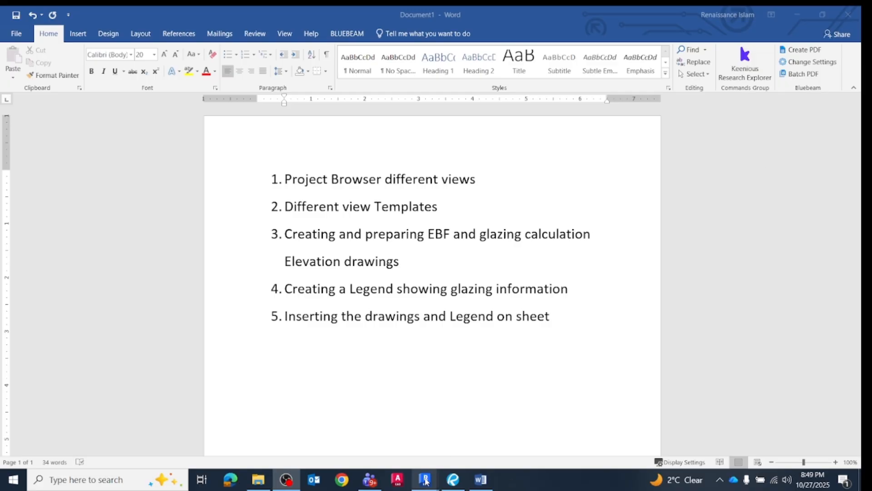
Step: Switch to the Stair Study project in Revit, look over its list of views and return to the Word outline
{"action": "mouse_move", "coordinate": [427, 480]}
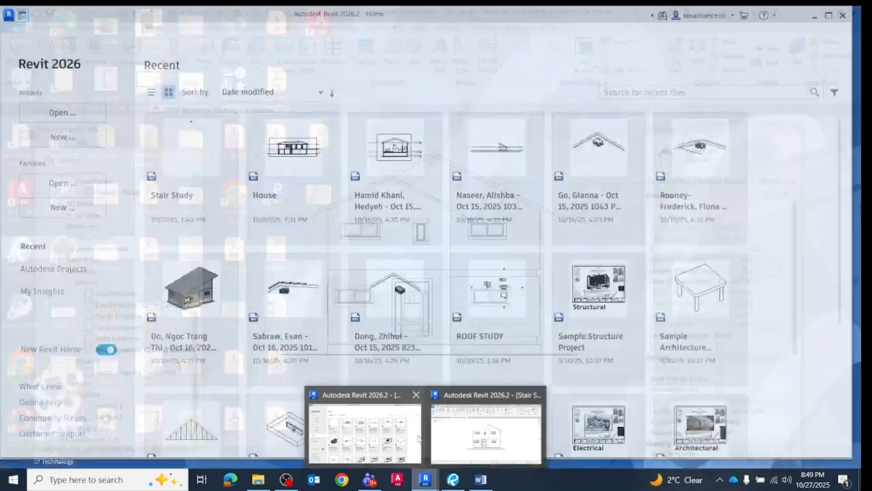
{"action": "left_click", "coordinate": [486, 432]}
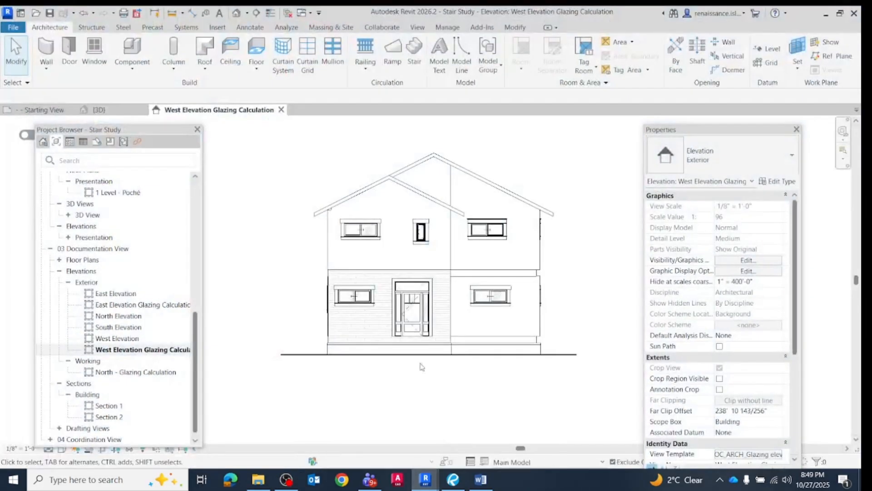
{"action": "scroll", "coordinate": [166, 237], "scroll_direction": "up", "scroll_amount": 10}
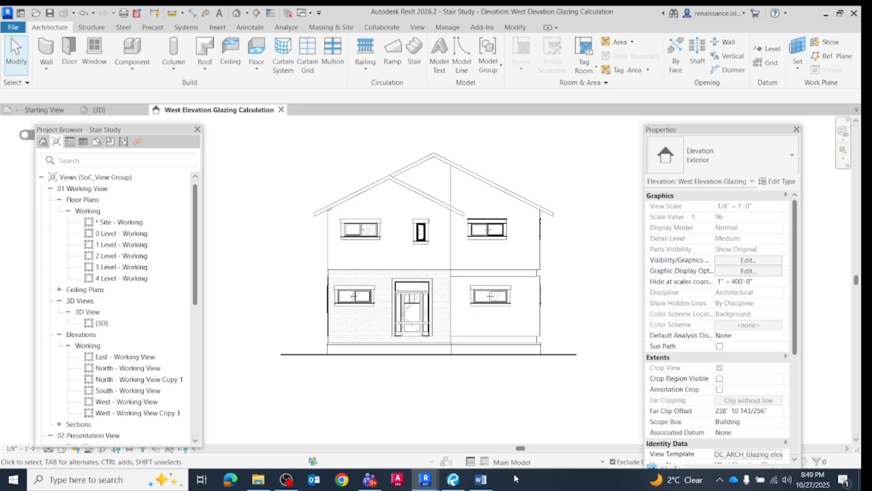
{"action": "left_click", "coordinate": [476, 486]}
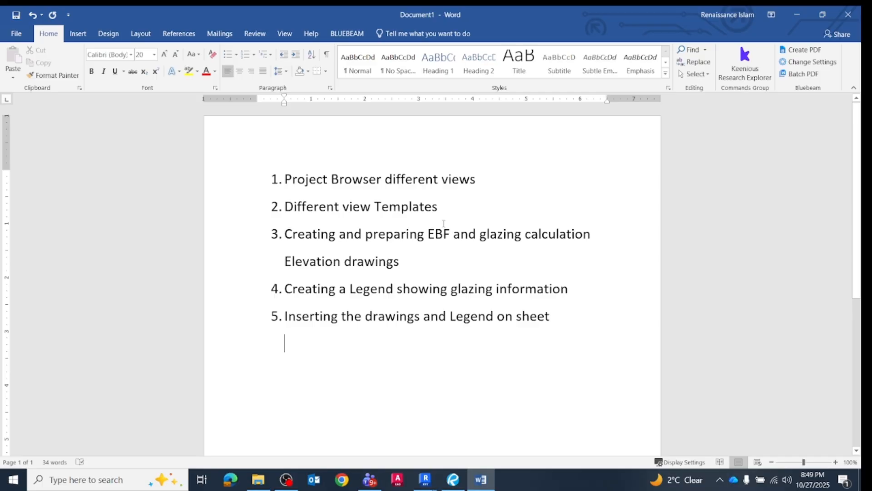
Step: Switch to Revu, examine the spatial separation calculations table on sheet A0.05 and return to the Word outline
{"action": "left_click", "coordinate": [453, 480]}
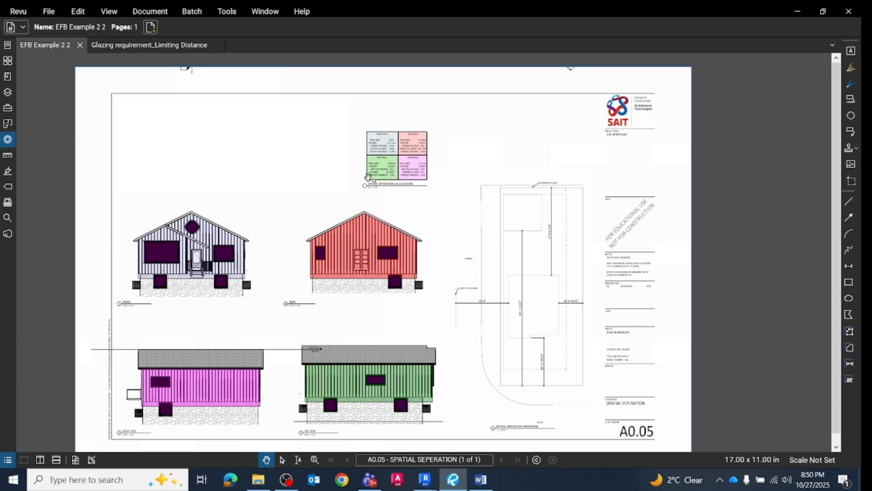
{"action": "scroll", "coordinate": [373, 150], "scroll_direction": "up", "scroll_amount": 4}
{"action": "scroll", "coordinate": [372, 157], "scroll_direction": "up", "scroll_amount": 1}
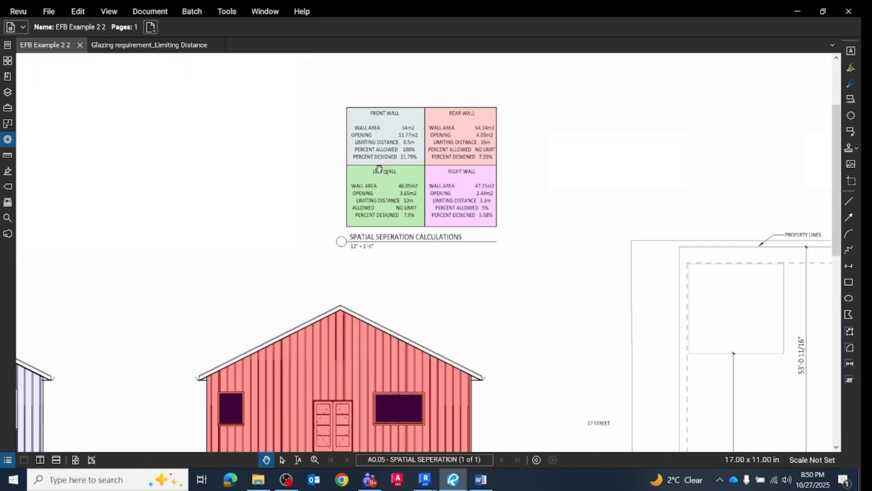
{"action": "scroll", "coordinate": [398, 181], "scroll_direction": "down", "scroll_amount": 5}
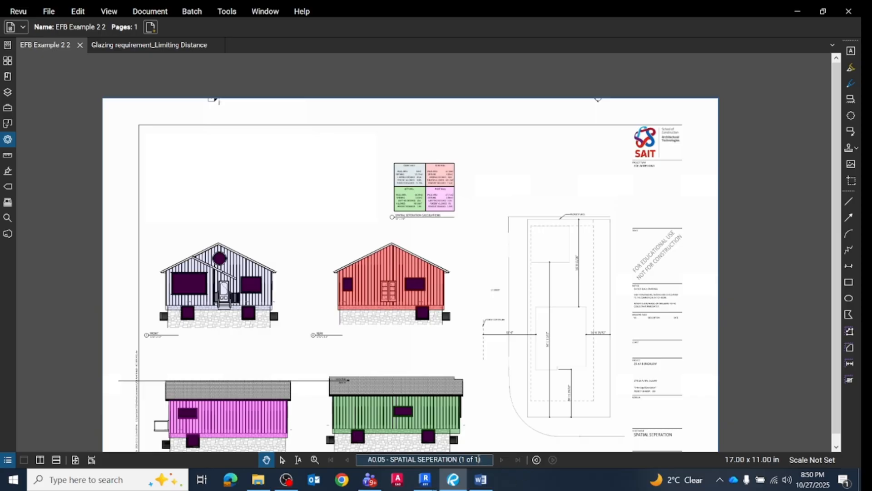
{"action": "left_click", "coordinate": [480, 479]}
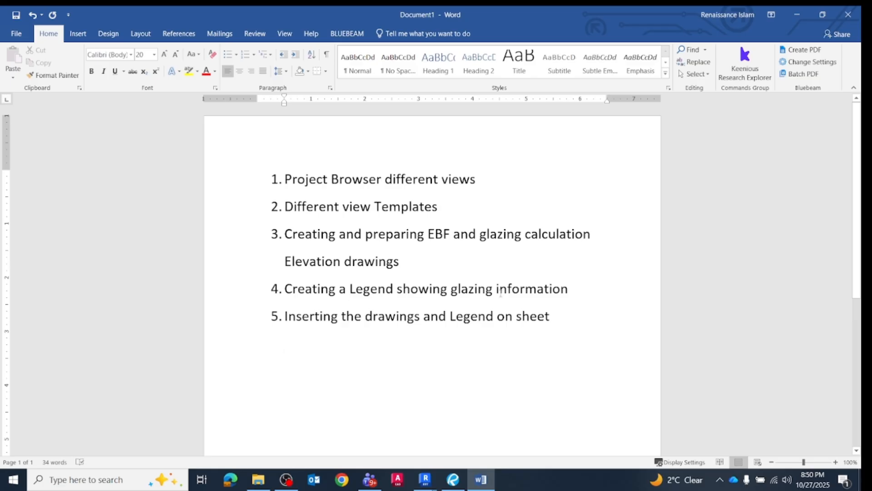
Step: Close the Revit home window and switch to the Stair Study project window
{"action": "left_click", "coordinate": [310, 345]}
{"action": "mouse_move", "coordinate": [425, 480]}
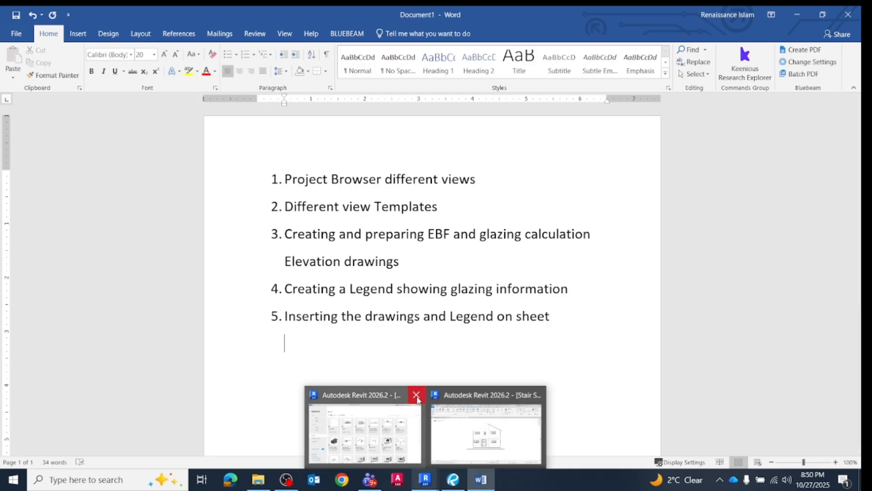
{"action": "left_click", "coordinate": [417, 395]}
{"action": "left_click", "coordinate": [423, 480]}
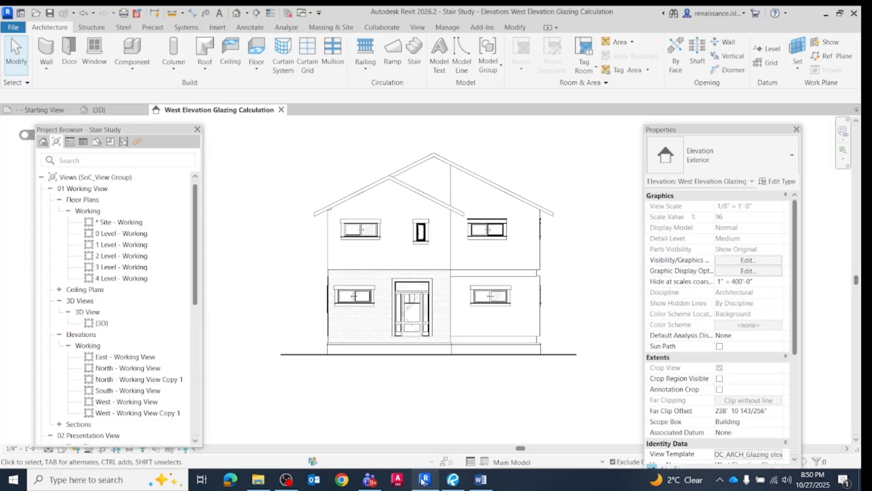
Step: Move the floating Project Browser away from the window edge to the middle of the west elevation view
{"action": "scroll", "coordinate": [459, 144], "scroll_direction": "up", "scroll_amount": 2}
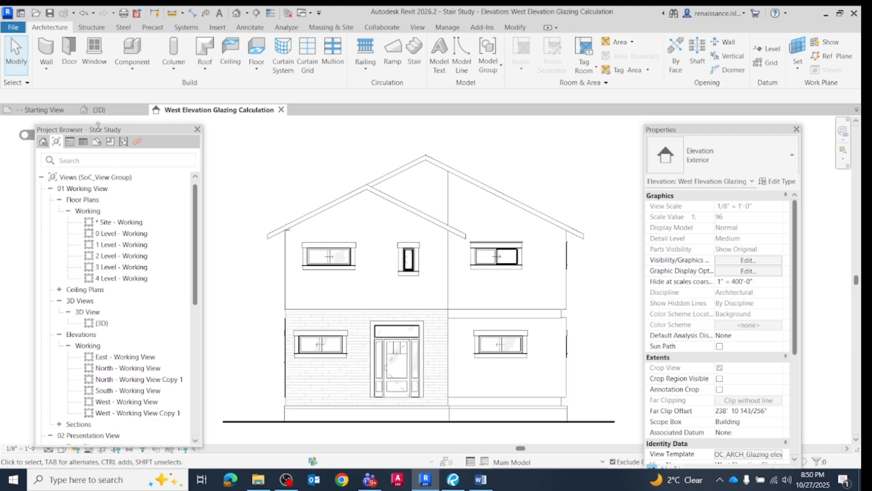
{"action": "left_click_drag", "start_coordinate": [129, 131], "coordinate": [156, 132]}
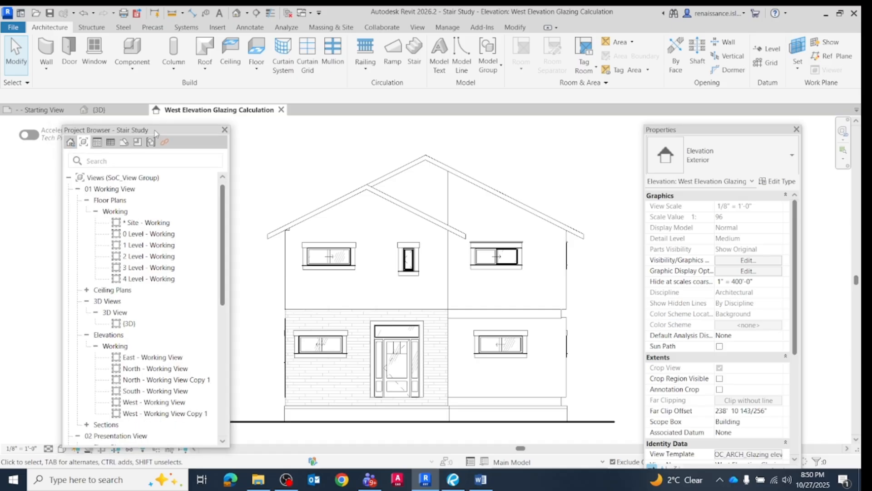
{"action": "scroll", "coordinate": [167, 248], "scroll_direction": "down", "scroll_amount": 5}
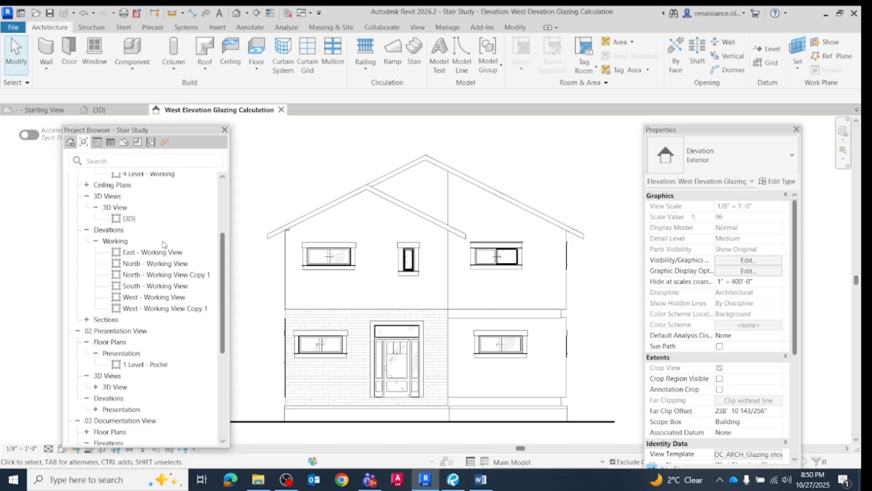
{"action": "scroll", "coordinate": [166, 248], "scroll_direction": "up", "scroll_amount": 5}
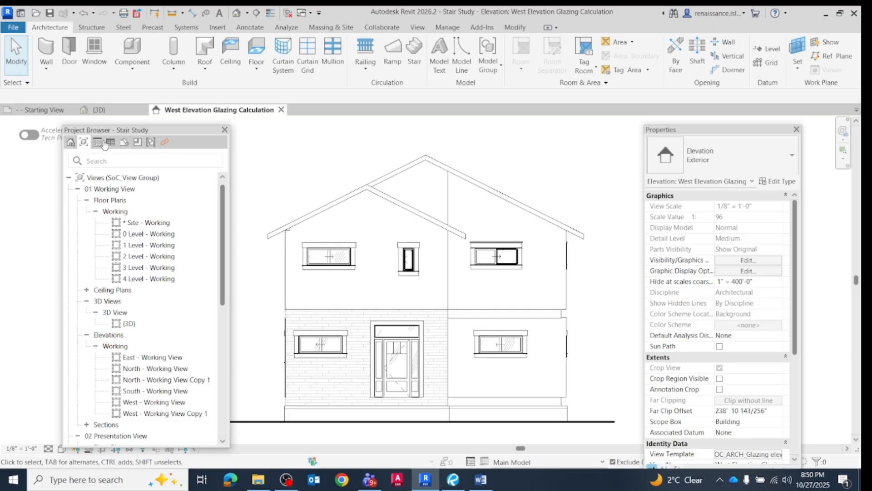
{"action": "left_click_drag", "start_coordinate": [162, 132], "coordinate": [360, 134]}
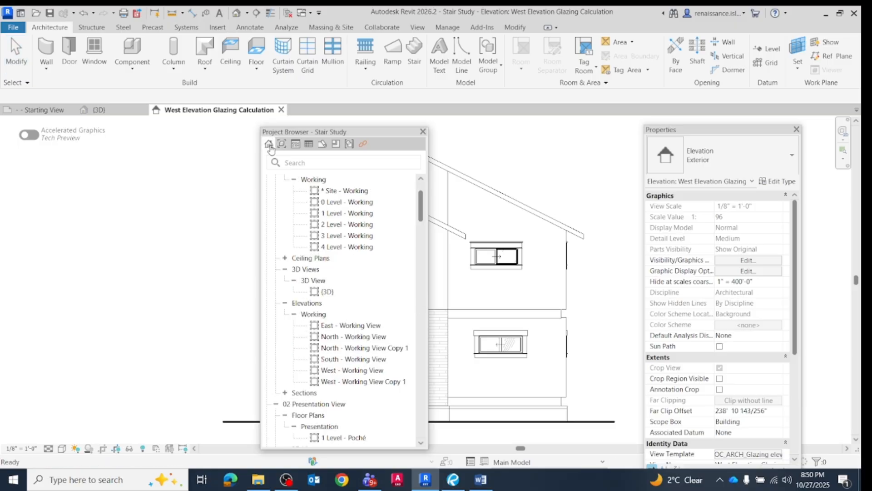
Step: Look through the full Project Browser content, including views, legends, schedules, sheets and families
{"action": "scroll", "coordinate": [338, 229], "scroll_direction": "up", "scroll_amount": 2}
{"action": "scroll", "coordinate": [339, 229], "scroll_direction": "down", "scroll_amount": 15}
{"action": "scroll", "coordinate": [353, 386], "scroll_direction": "down", "scroll_amount": 12}
{"action": "scroll", "coordinate": [353, 438], "scroll_direction": "up", "scroll_amount": 20}
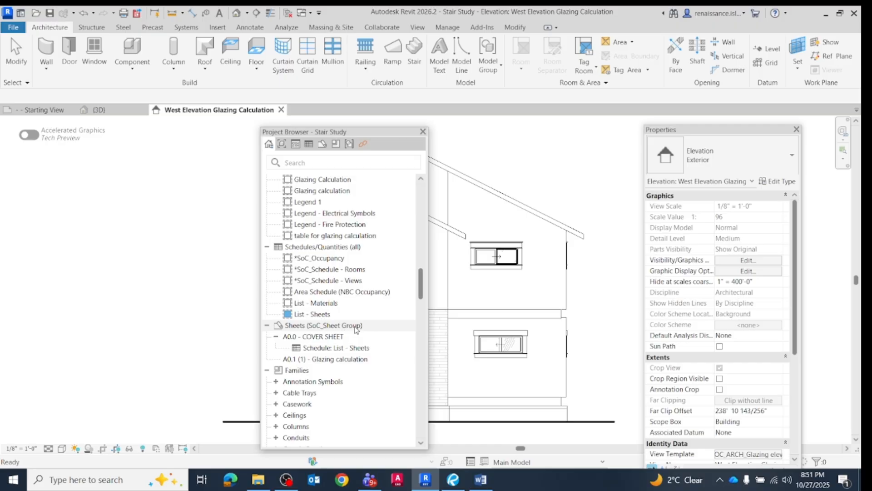
{"action": "scroll", "coordinate": [355, 330], "scroll_direction": "up", "scroll_amount": 15}
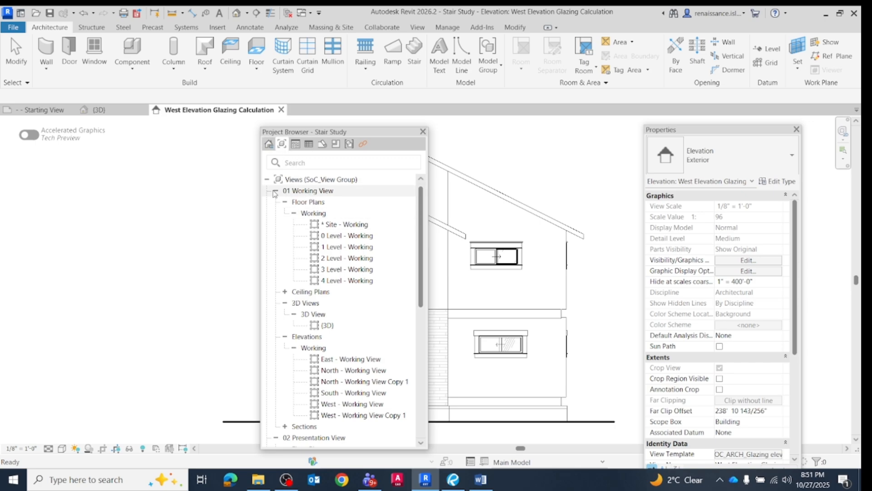
Step: Collapse the 01 Working View group and look over the presentation and documentation views
{"action": "left_click", "coordinate": [275, 192]}
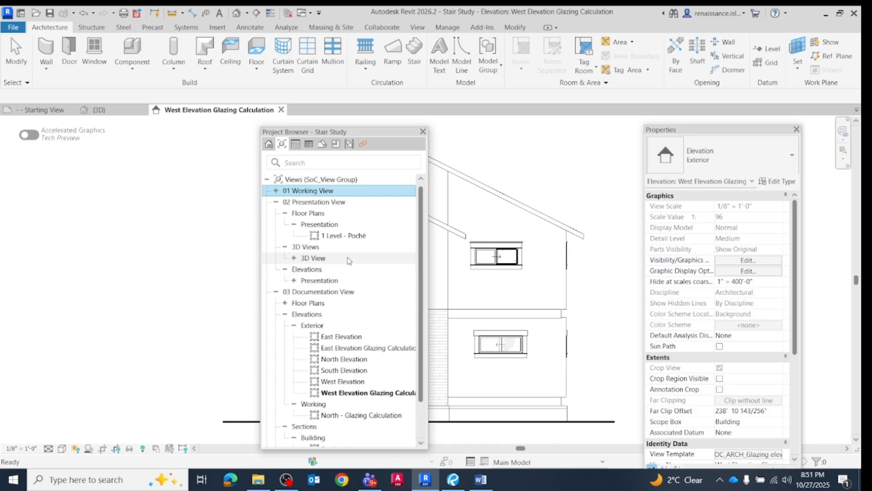
{"action": "scroll", "coordinate": [350, 295], "scroll_direction": "down", "scroll_amount": 2}
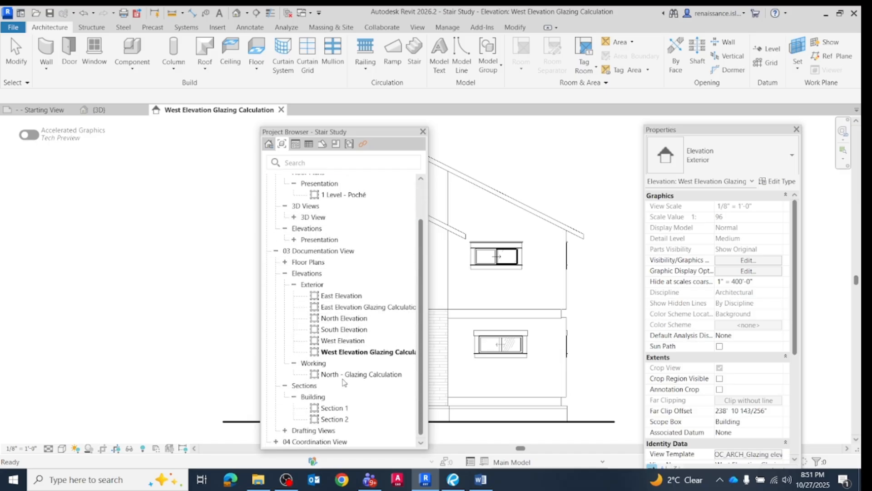
{"action": "scroll", "coordinate": [343, 263], "scroll_direction": "up", "scroll_amount": 2}
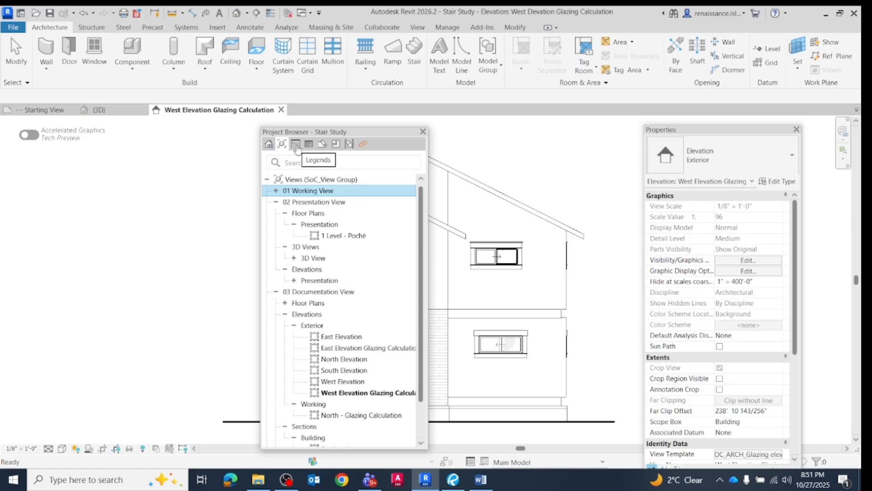
Step: Show the project's legends, schedules, sheets and families one category at a time
{"action": "left_click", "coordinate": [295, 144]}
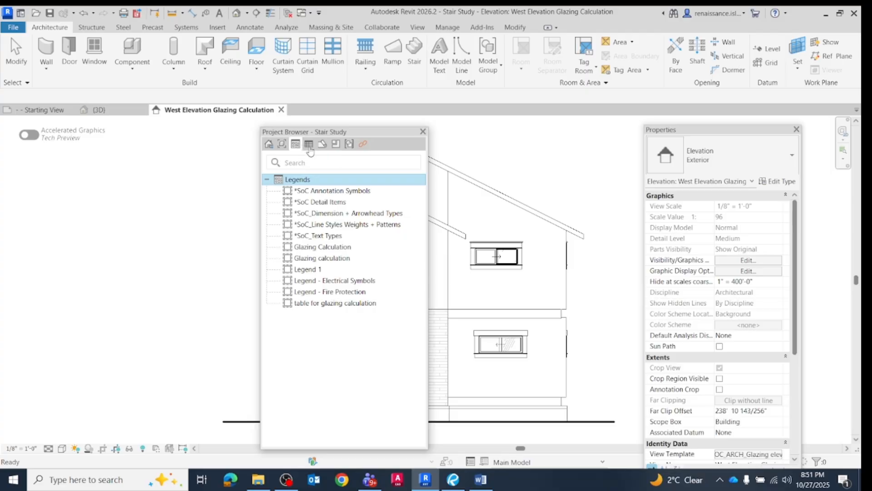
{"action": "left_click", "coordinate": [309, 146]}
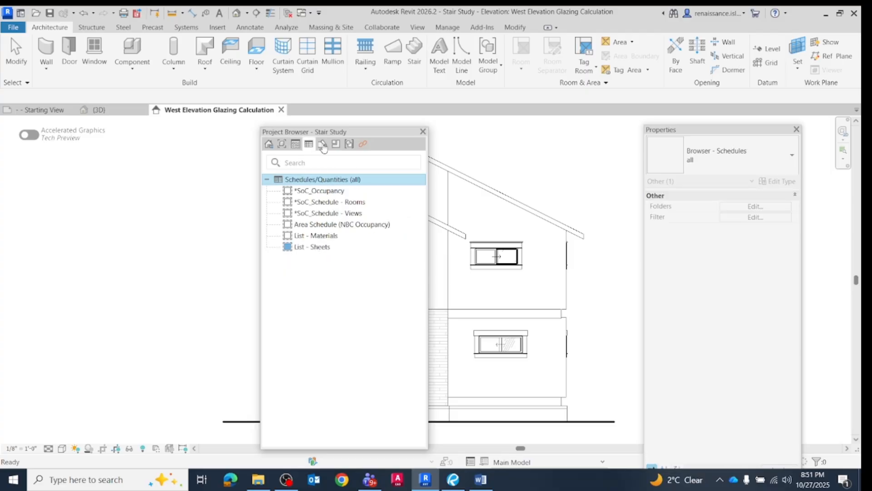
{"action": "left_click", "coordinate": [323, 144]}
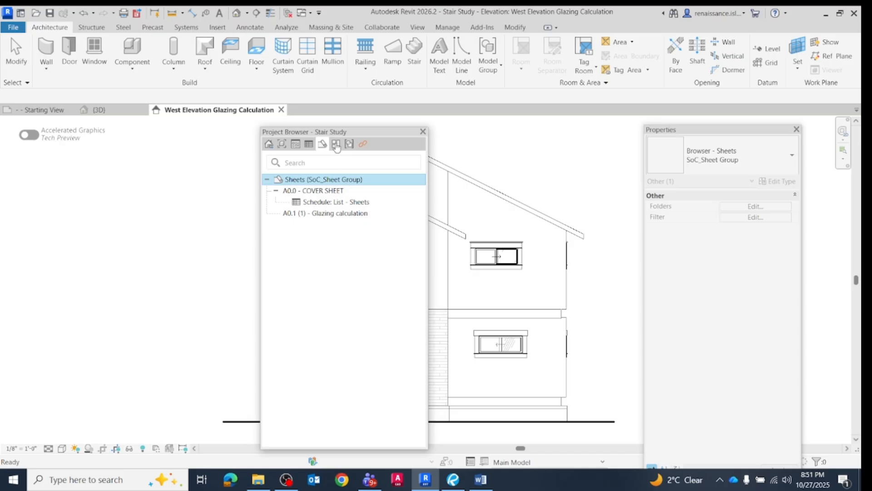
{"action": "left_click", "coordinate": [336, 145]}
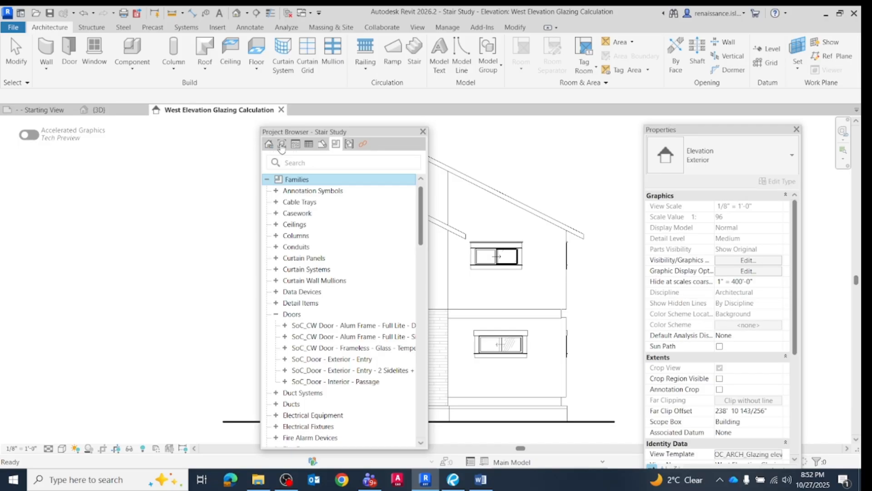
Step: Expand the 01 Working View group in the views list and move the Project Browser clear of the elevation
{"action": "left_click", "coordinate": [282, 143]}
{"action": "left_click_drag", "start_coordinate": [363, 135], "coordinate": [341, 132]}
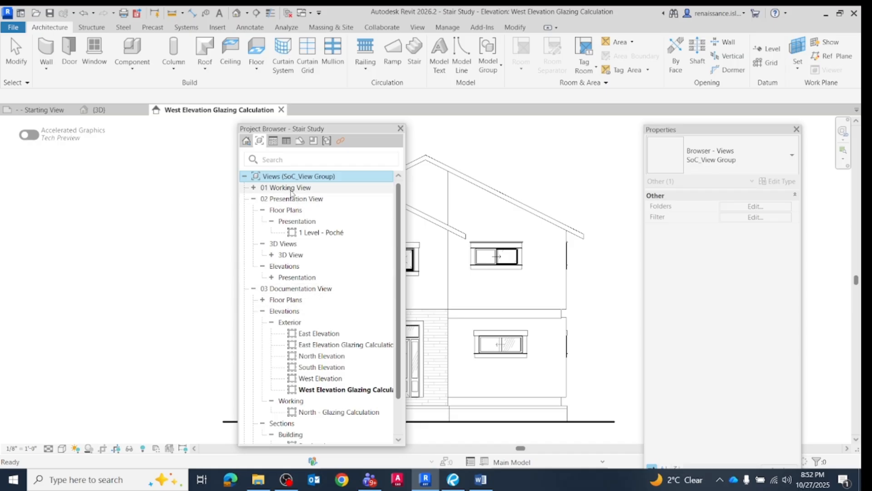
{"action": "left_click", "coordinate": [253, 187]}
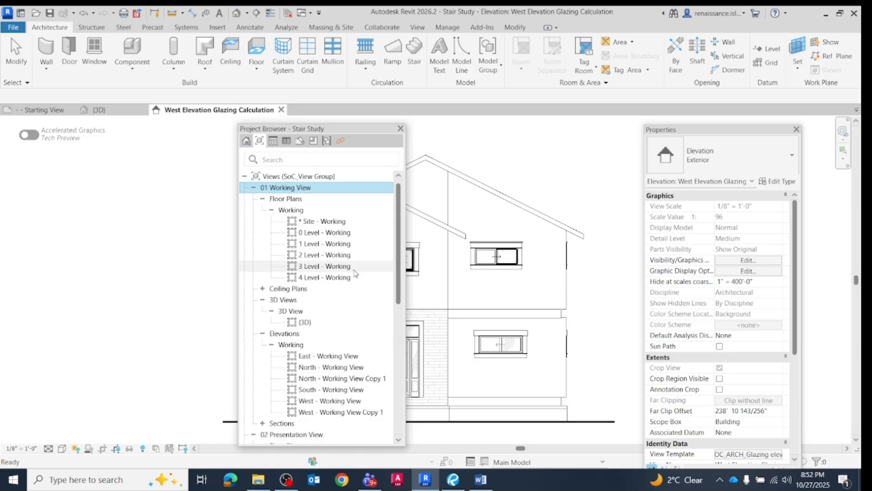
{"action": "left_click_drag", "start_coordinate": [363, 132], "coordinate": [278, 134]}
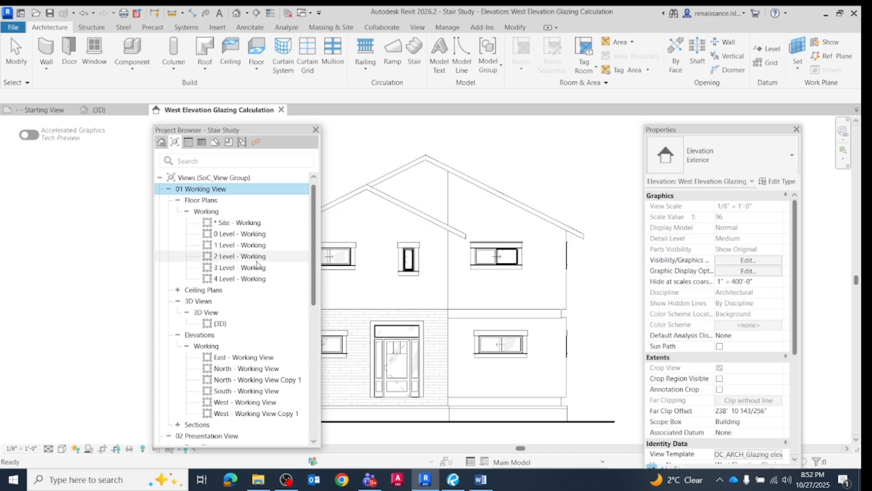
{"action": "left_click_drag", "start_coordinate": [255, 130], "coordinate": [146, 113]}
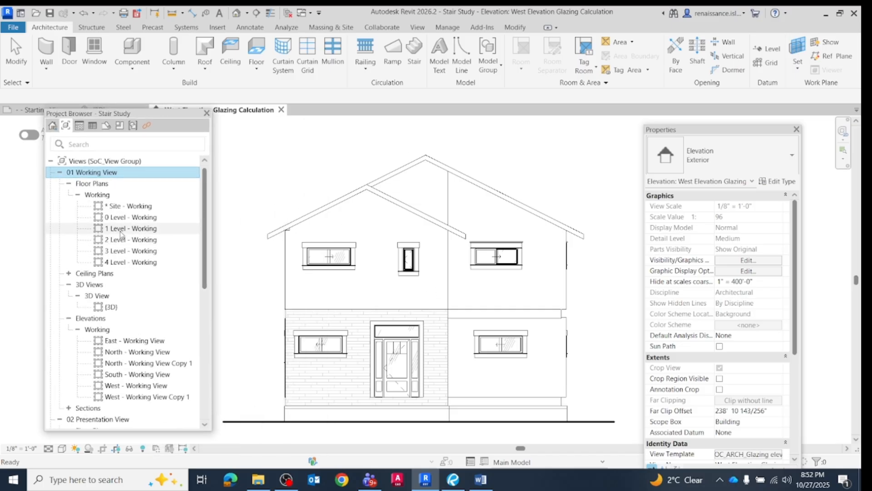
Step: Open the 1 Level - Working floor plan and save the project
{"action": "left_click", "coordinate": [122, 230]}
{"action": "double_click", "coordinate": [122, 230]}
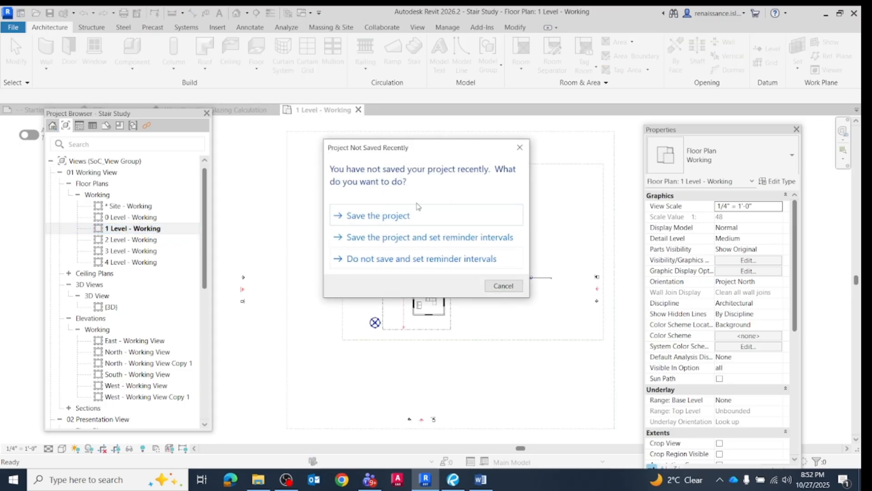
{"action": "left_click", "coordinate": [382, 215]}
{"action": "scroll", "coordinate": [411, 324], "scroll_direction": "up", "scroll_amount": 3}
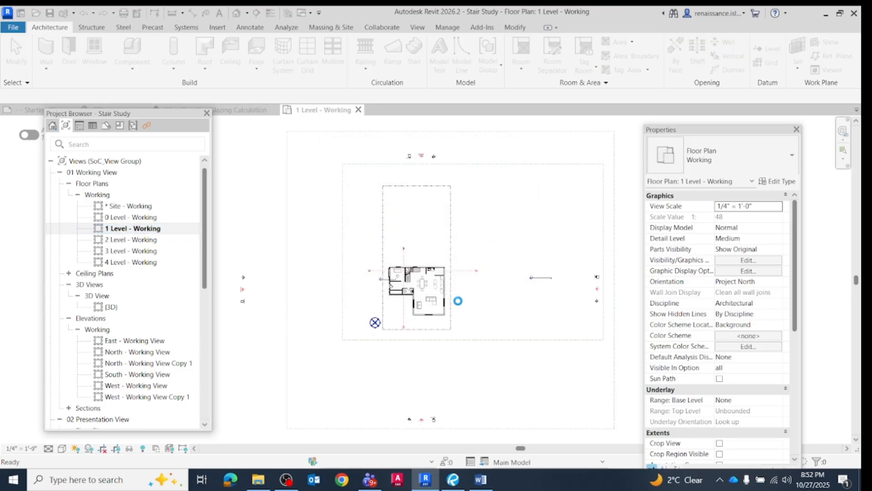
{"action": "scroll", "coordinate": [500, 268], "scroll_direction": "up", "scroll_amount": 4}
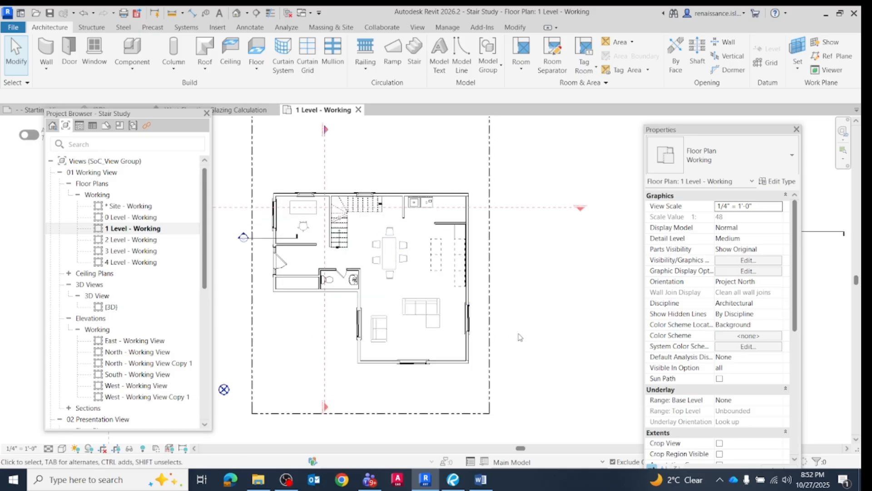
{"action": "scroll", "coordinate": [281, 308], "scroll_direction": "down", "scroll_amount": 1}
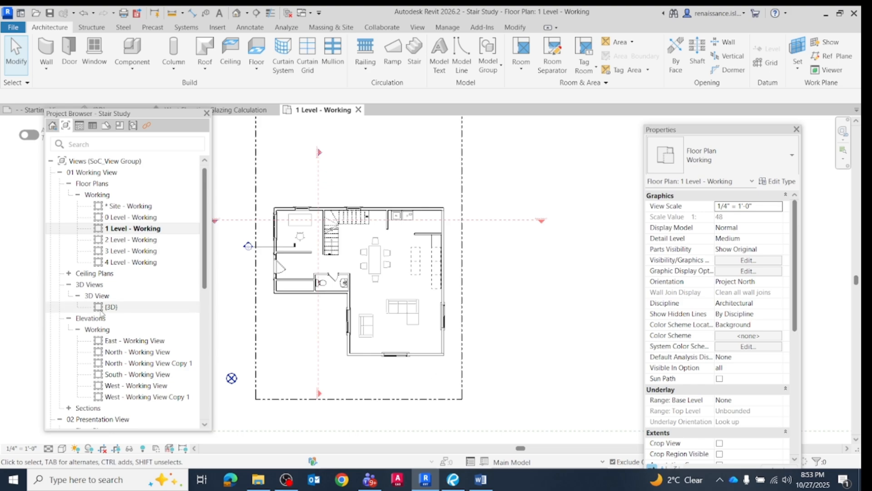
Step: Open the 1 Level - Poché floor plan from the 02 Presentation View group
{"action": "scroll", "coordinate": [131, 290], "scroll_direction": "down", "scroll_amount": 2}
{"action": "scroll", "coordinate": [132, 289], "scroll_direction": "down", "scroll_amount": 2}
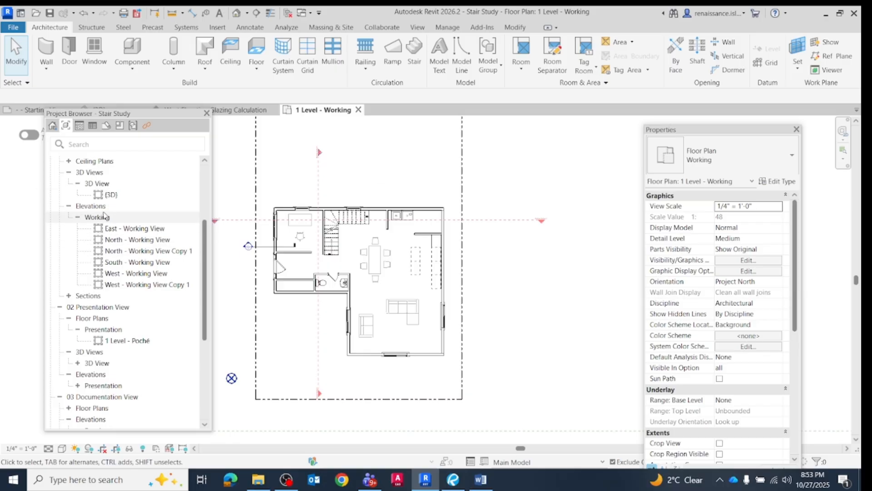
{"action": "scroll", "coordinate": [113, 279], "scroll_direction": "down", "scroll_amount": 4}
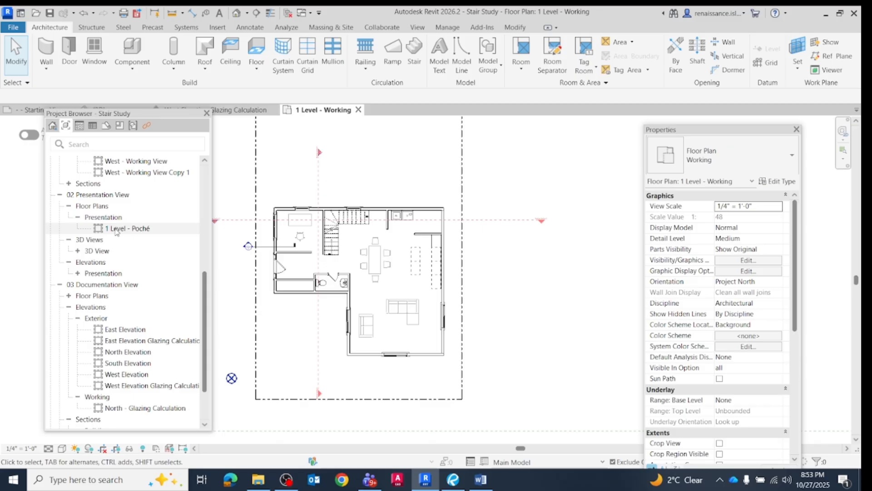
{"action": "double_click", "coordinate": [116, 229]}
{"action": "scroll", "coordinate": [298, 417], "scroll_direction": "up", "scroll_amount": 2}
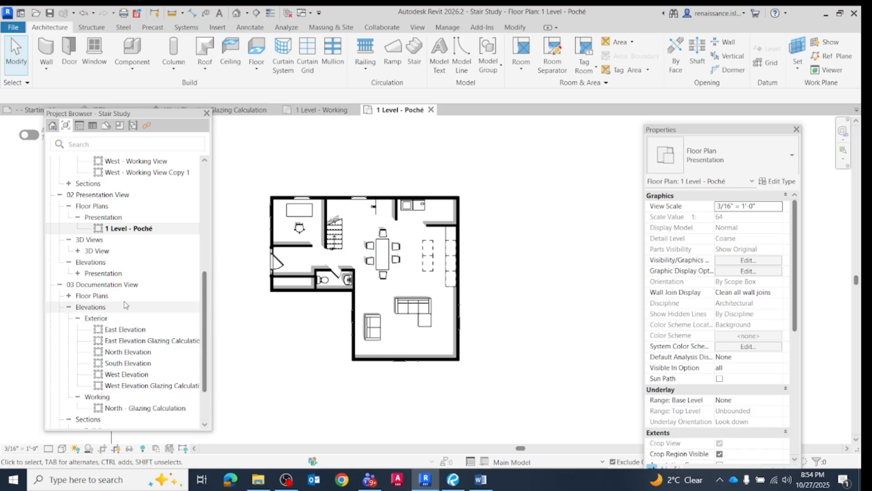
Step: Close the Poché plan and open the 1 Level - Architectural floor plan from the 03 Documentation View group
{"action": "key", "text": "ctrl+F4"}
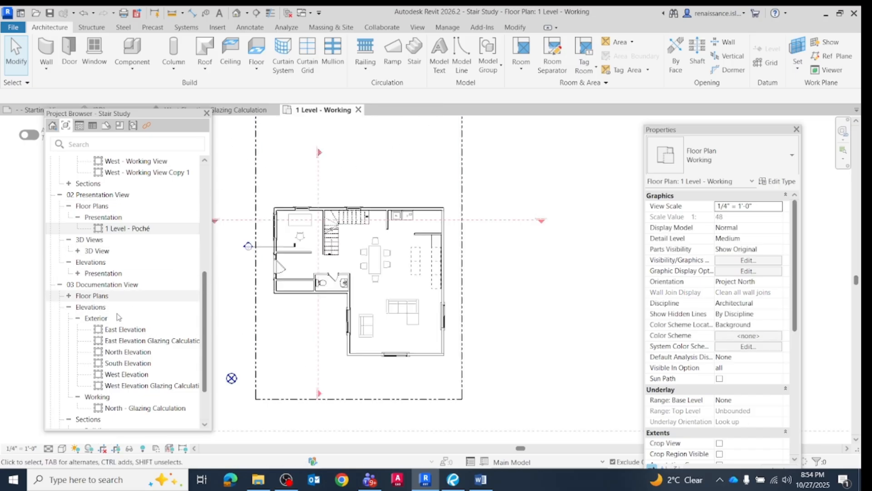
{"action": "scroll", "coordinate": [109, 296], "scroll_direction": "down", "scroll_amount": 2}
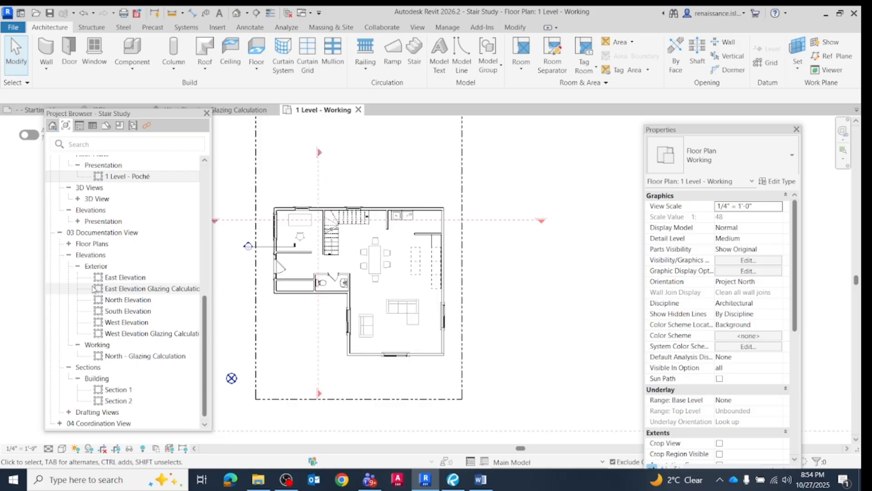
{"action": "double_click", "coordinate": [86, 244]}
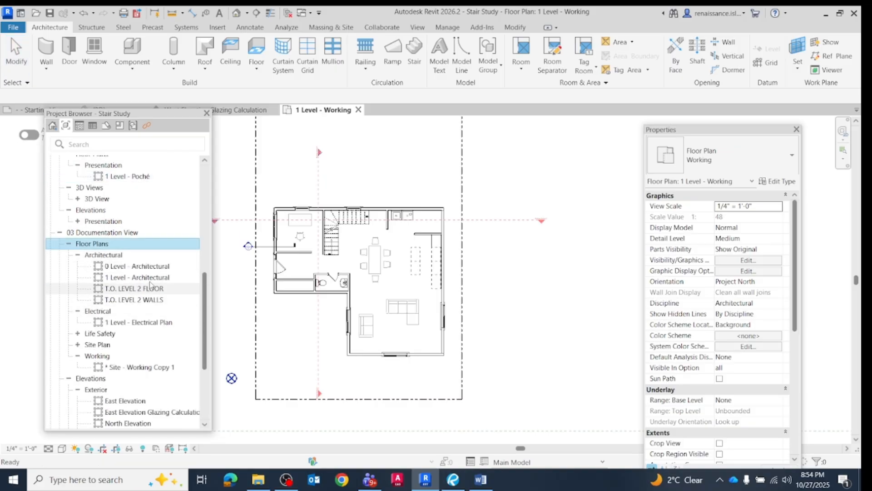
{"action": "double_click", "coordinate": [139, 277]}
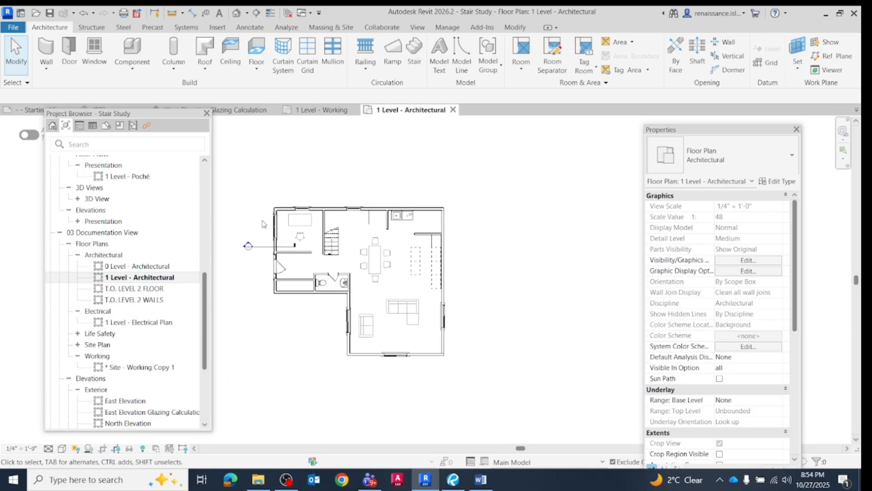
{"action": "scroll", "coordinate": [263, 223], "scroll_direction": "up", "scroll_amount": 2}
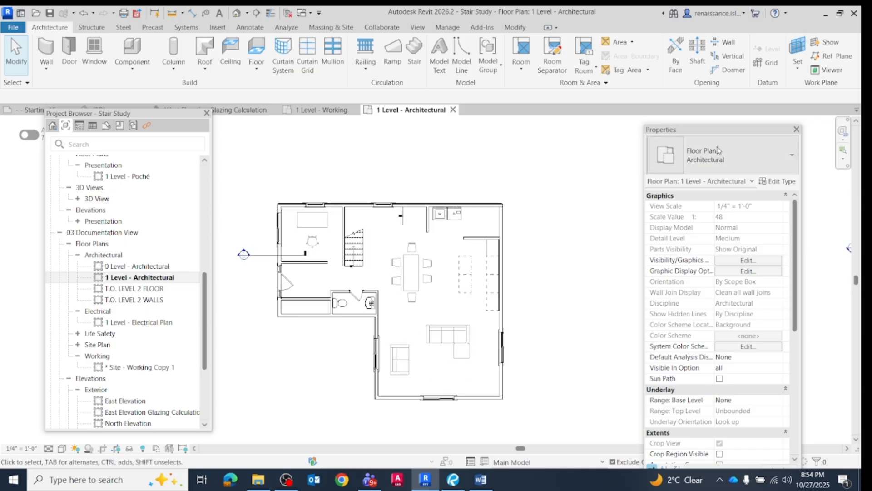
Step: Examine the model category visibility overrides of the SoC_DOC_ARCH_Plan template assigned to the architectural plan, leaving the settings as they are
{"action": "left_click_drag", "start_coordinate": [731, 130], "coordinate": [730, 107]}
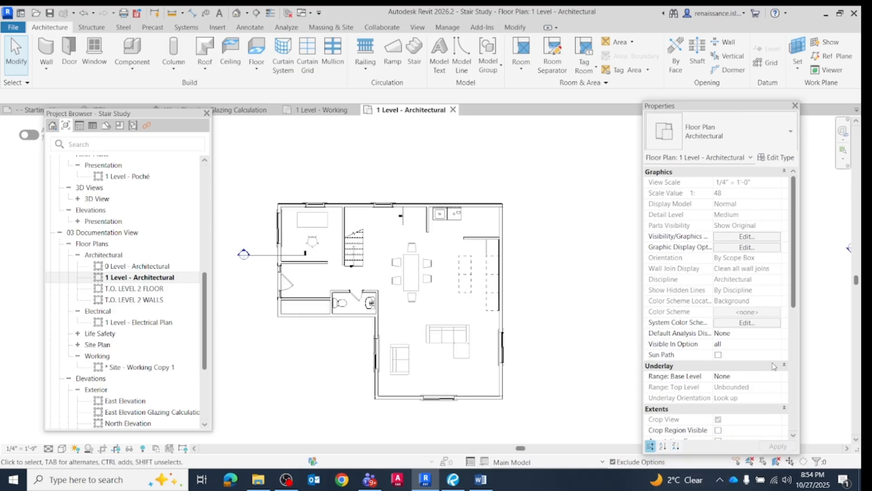
{"action": "scroll", "coordinate": [764, 366], "scroll_direction": "down", "scroll_amount": 2}
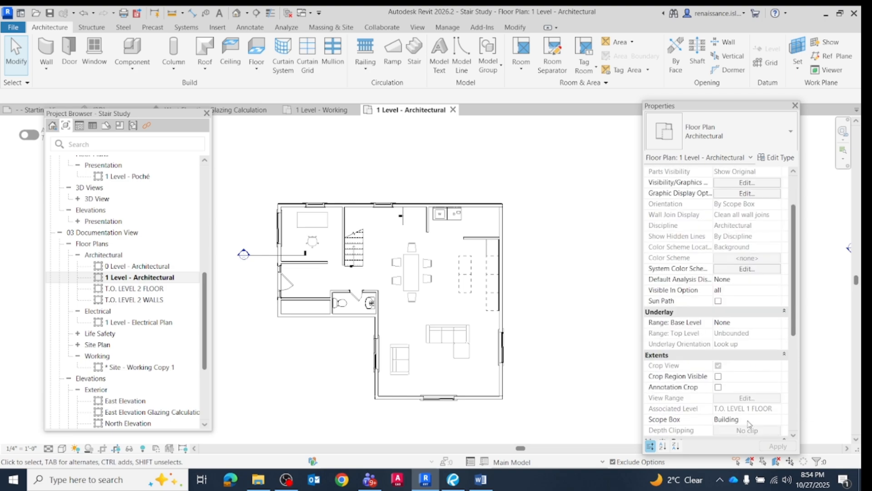
{"action": "scroll", "coordinate": [739, 413], "scroll_direction": "down", "scroll_amount": 3}
{"action": "left_click", "coordinate": [753, 388]}
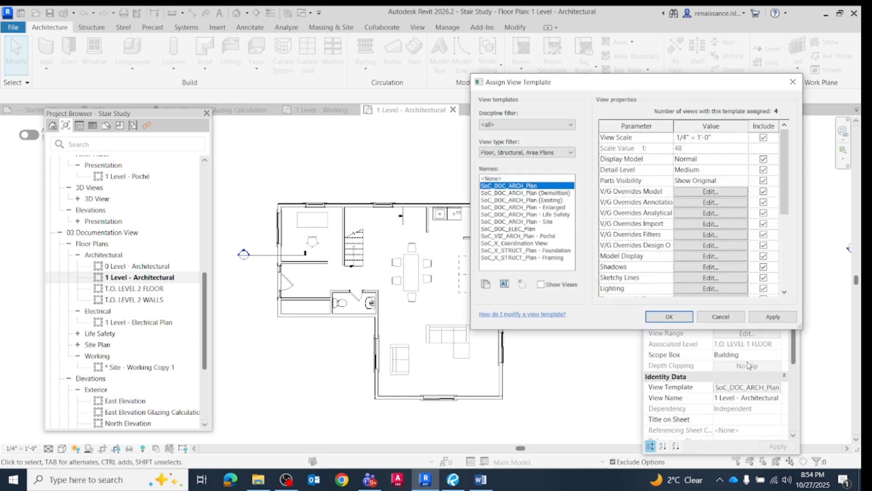
{"action": "left_click", "coordinate": [713, 191]}
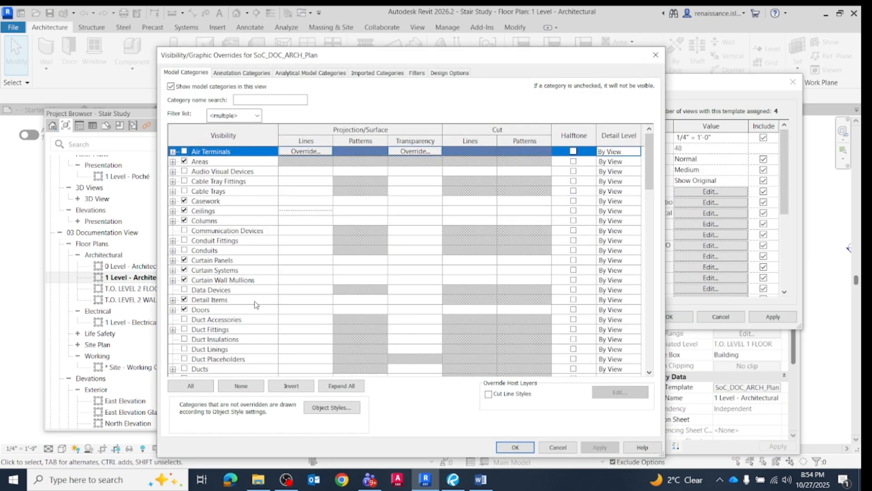
{"action": "scroll", "coordinate": [269, 296], "scroll_direction": "down", "scroll_amount": 5}
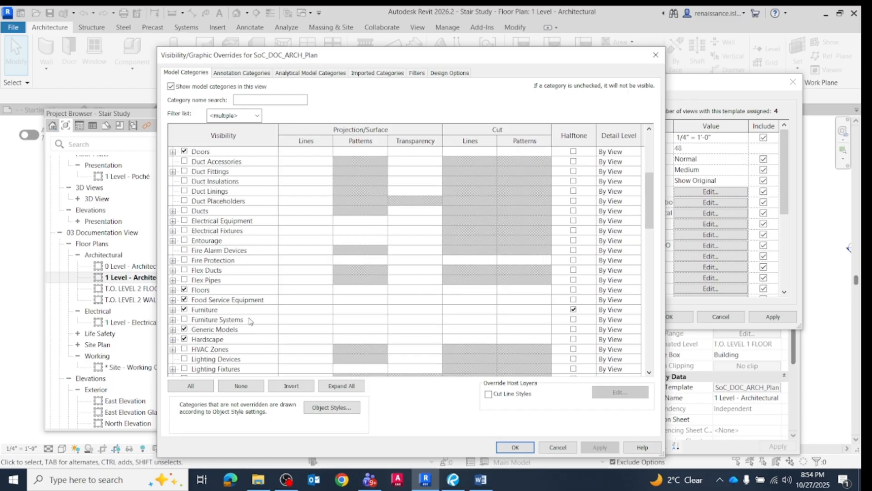
{"action": "left_click", "coordinate": [655, 55]}
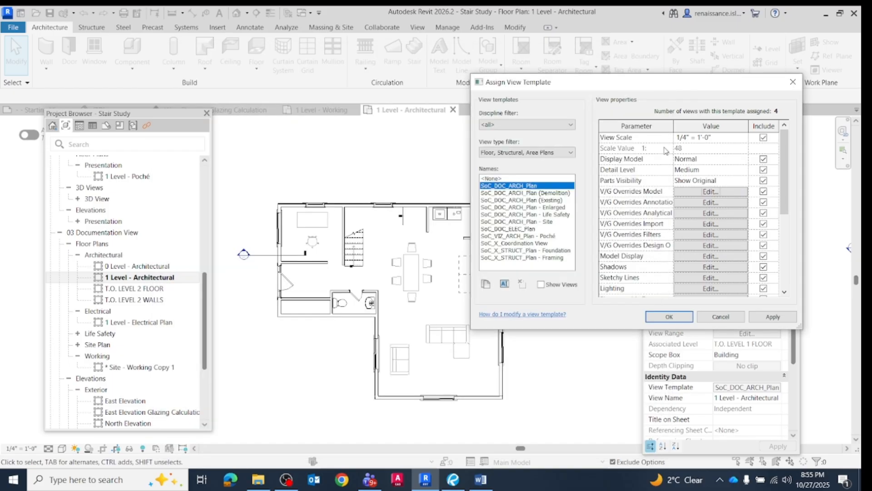
{"action": "left_click", "coordinate": [793, 81]}
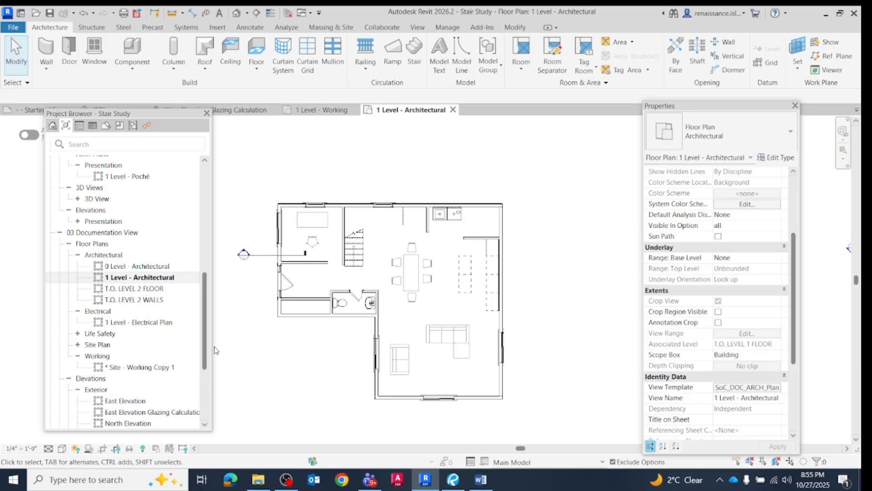
Step: Open the A0.1 (1) - Glazing calculation sheet and return the Project Browser to the views list
{"action": "scroll", "coordinate": [148, 359], "scroll_direction": "down", "scroll_amount": 3}
{"action": "scroll", "coordinate": [146, 359], "scroll_direction": "down", "scroll_amount": 1}
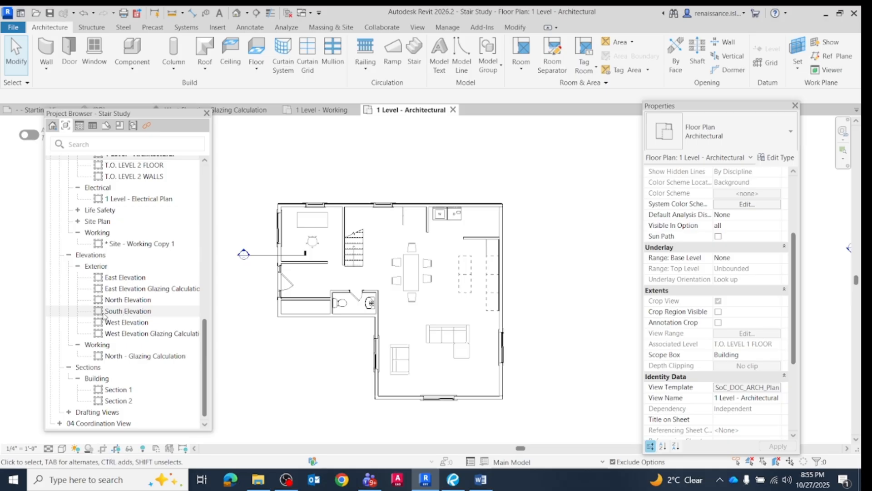
{"action": "scroll", "coordinate": [80, 295], "scroll_direction": "up", "scroll_amount": 2}
{"action": "scroll", "coordinate": [80, 294], "scroll_direction": "down", "scroll_amount": 2}
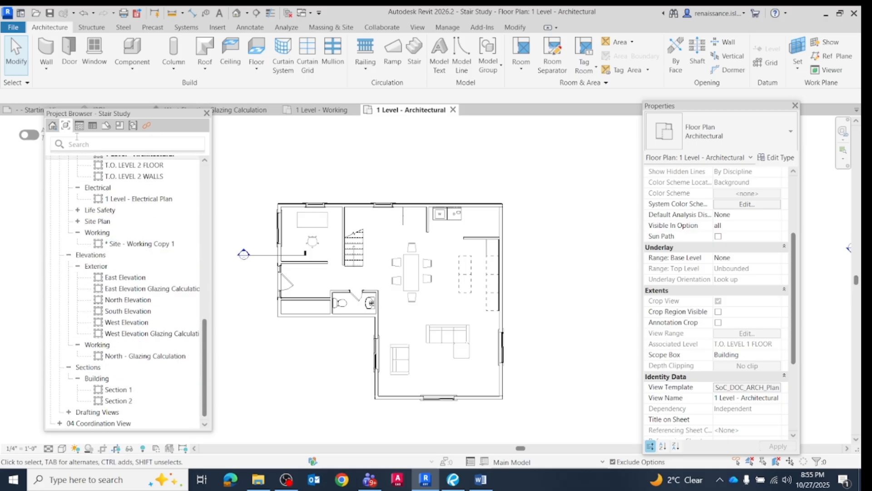
{"action": "left_click", "coordinate": [105, 127]}
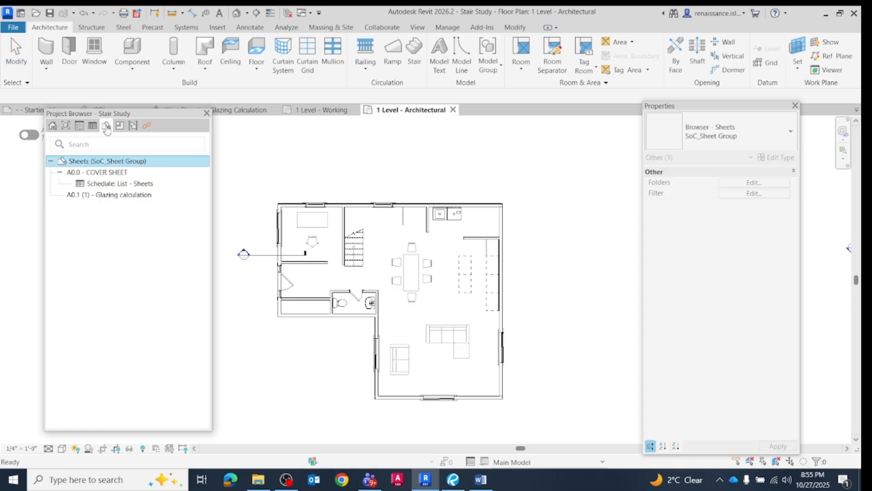
{"action": "double_click", "coordinate": [105, 195]}
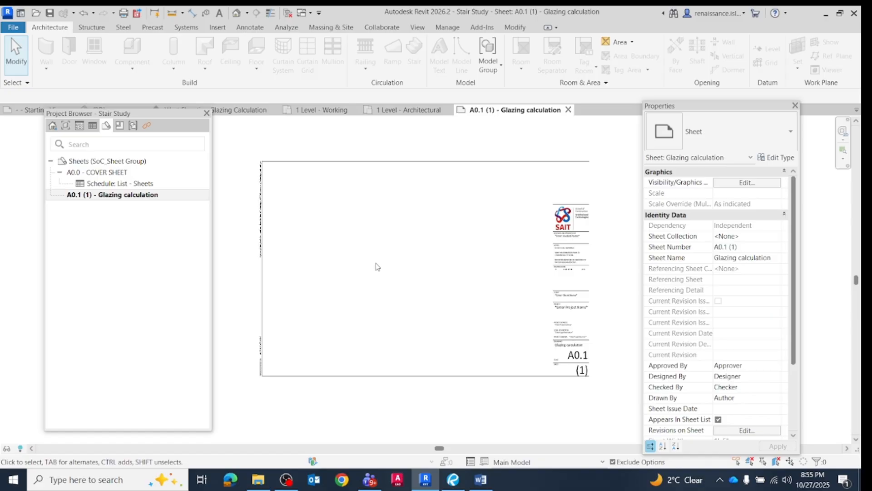
{"action": "left_click", "coordinate": [366, 225]}
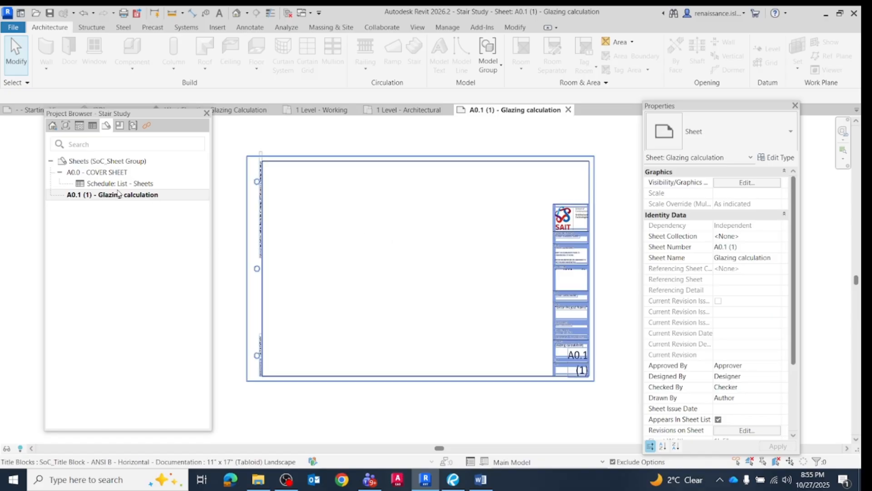
{"action": "left_click", "coordinate": [70, 127]}
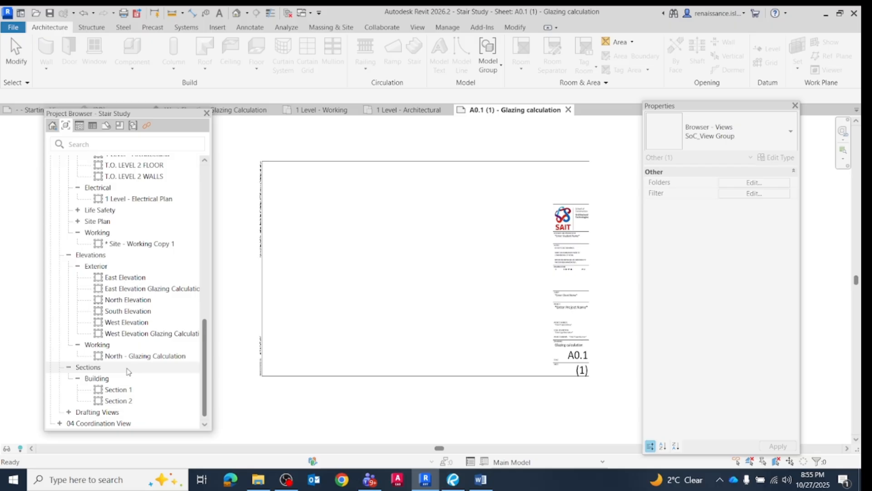
{"action": "scroll", "coordinate": [115, 332], "scroll_direction": "up", "scroll_amount": 2}
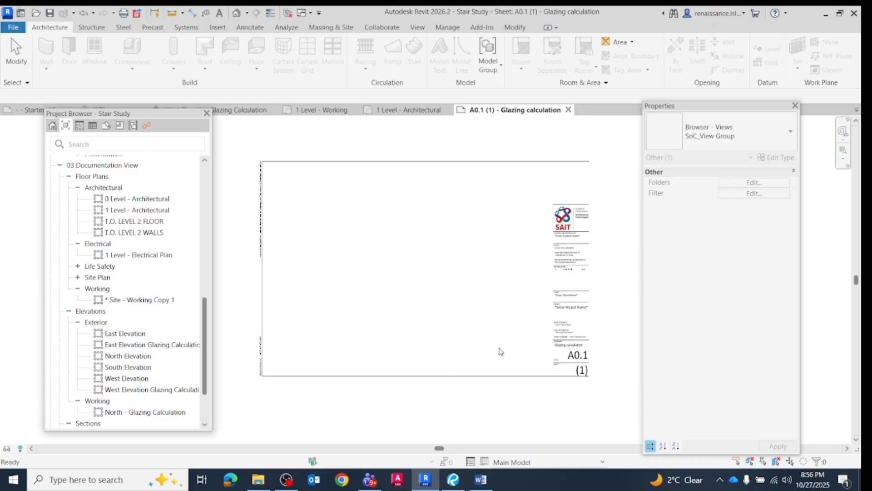
Step: Switch to Bluebeam Revu and examine the coloured elevations, site plan and spatial separation calculations on the EFB Example 2 2 sheet
{"action": "left_click", "coordinate": [453, 479]}
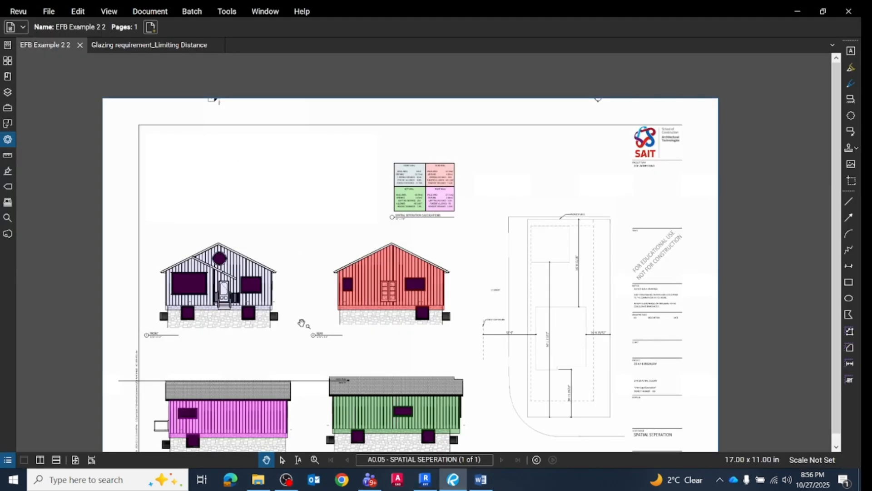
{"action": "left_click_drag", "start_coordinate": [270, 342], "coordinate": [271, 296]}
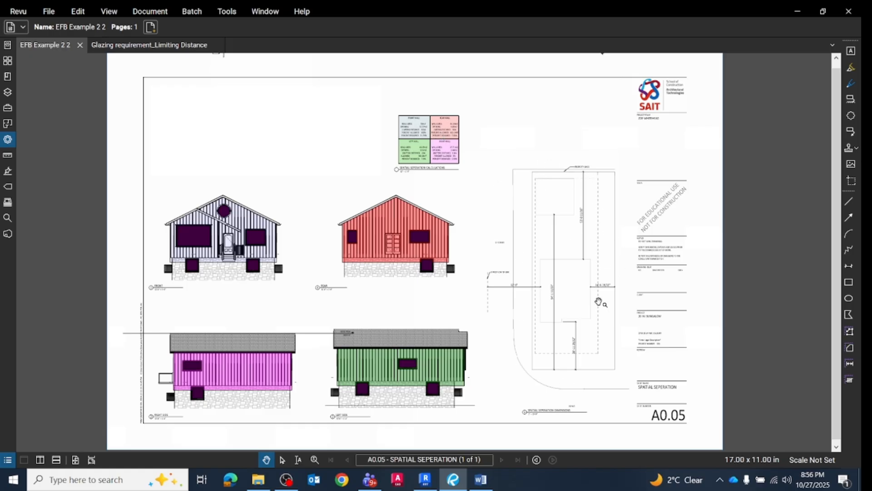
{"action": "scroll", "coordinate": [214, 236], "scroll_direction": "up", "scroll_amount": 2}
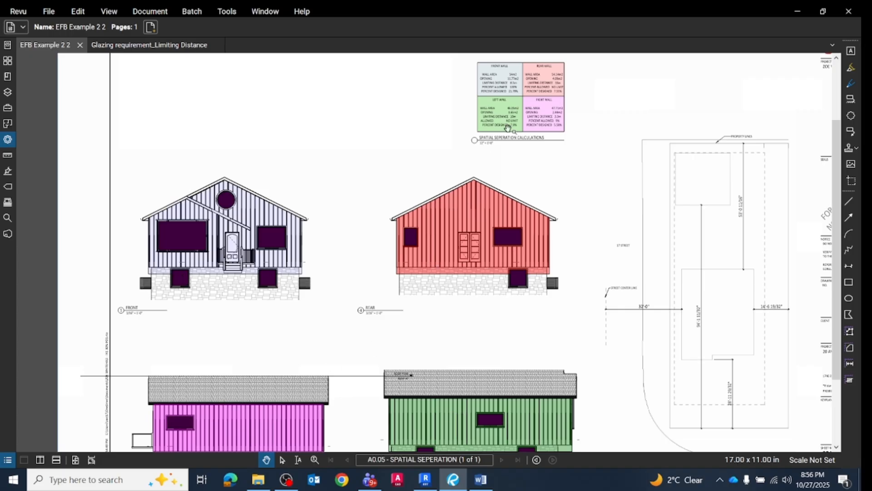
{"action": "scroll", "coordinate": [535, 67], "scroll_direction": "up", "scroll_amount": 2}
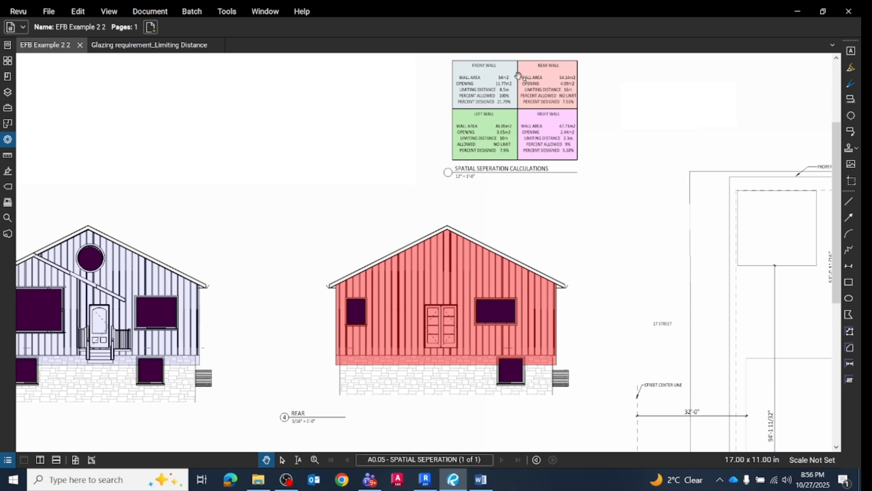
{"action": "scroll", "coordinate": [491, 72], "scroll_direction": "up", "scroll_amount": 2}
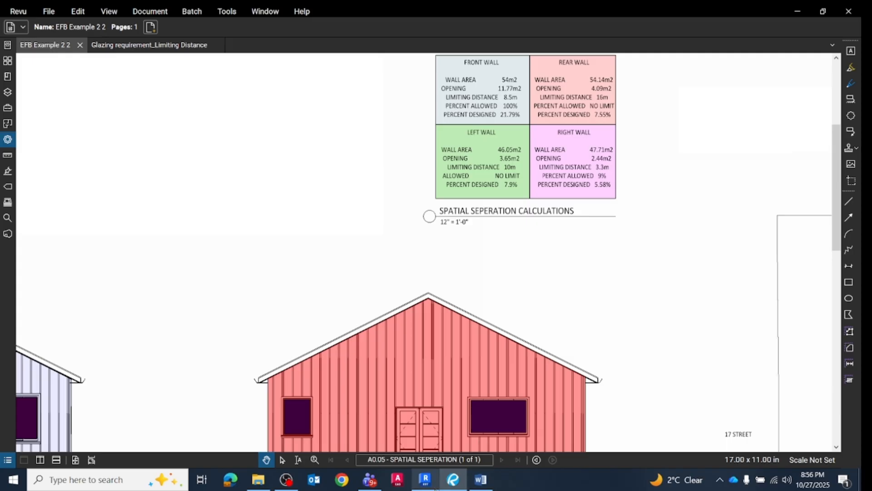
Step: Show Table 9.10.15.4 on maximum glazed opening areas in the Glazing requirement_Limiting Distance document
{"action": "left_click", "coordinate": [452, 484]}
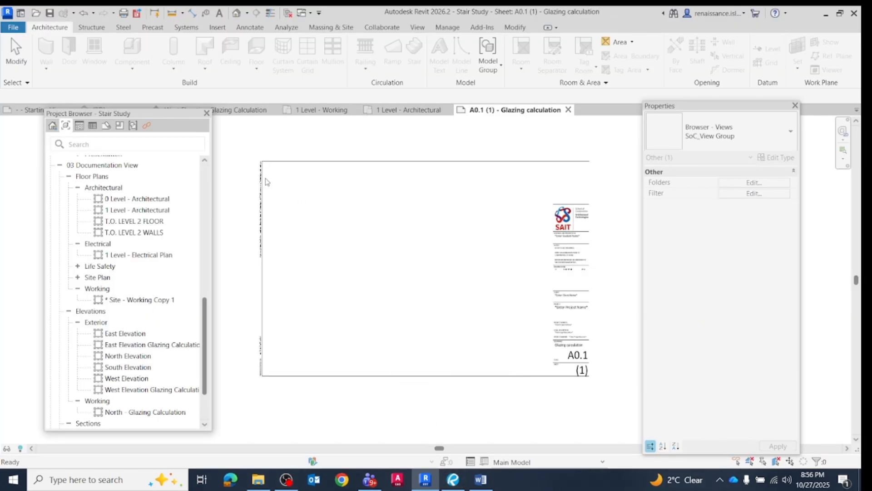
{"action": "left_click", "coordinate": [453, 481]}
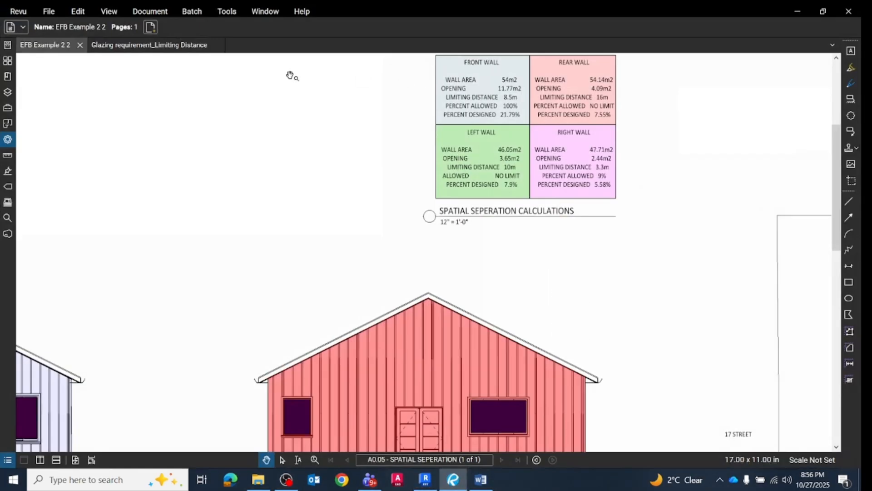
{"action": "left_click", "coordinate": [157, 50]}
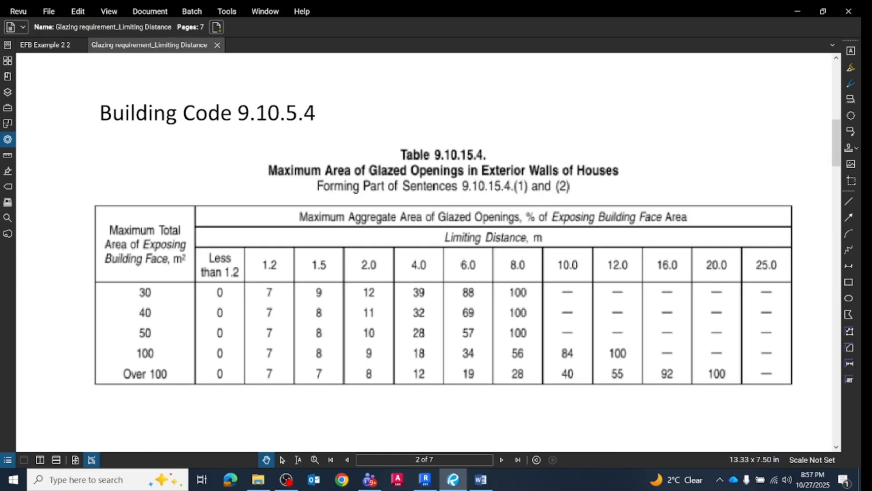
{"action": "mouse_move", "coordinate": [427, 481]}
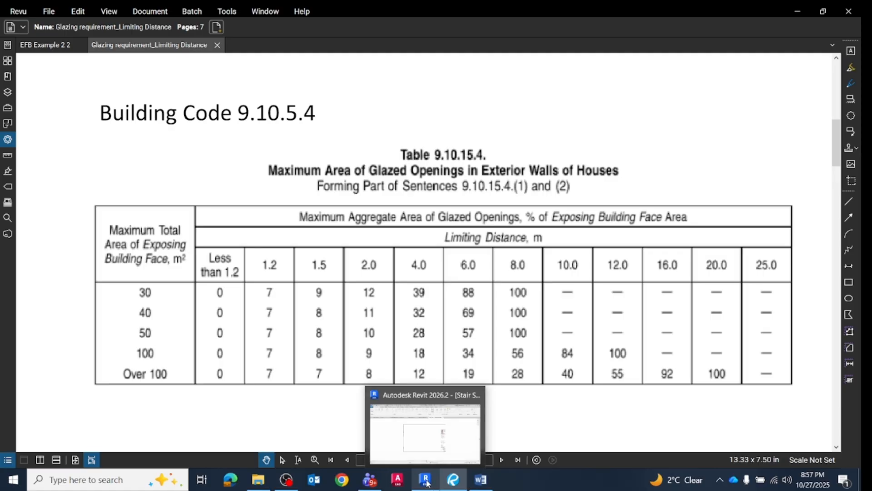
Step: Return to the EFB Example 2 2 sheet and review how its calculation legend, elevations and site plan are laid out
{"action": "left_click", "coordinate": [55, 45]}
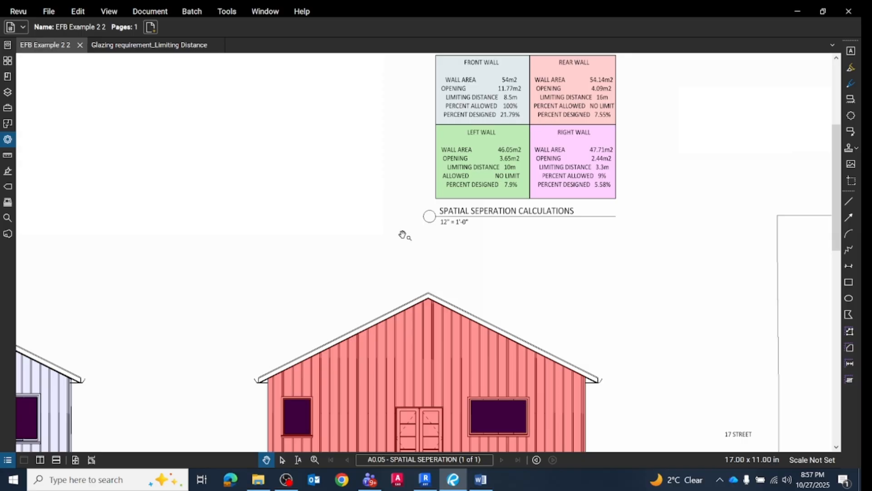
{"action": "scroll", "coordinate": [404, 239], "scroll_direction": "down", "scroll_amount": 2}
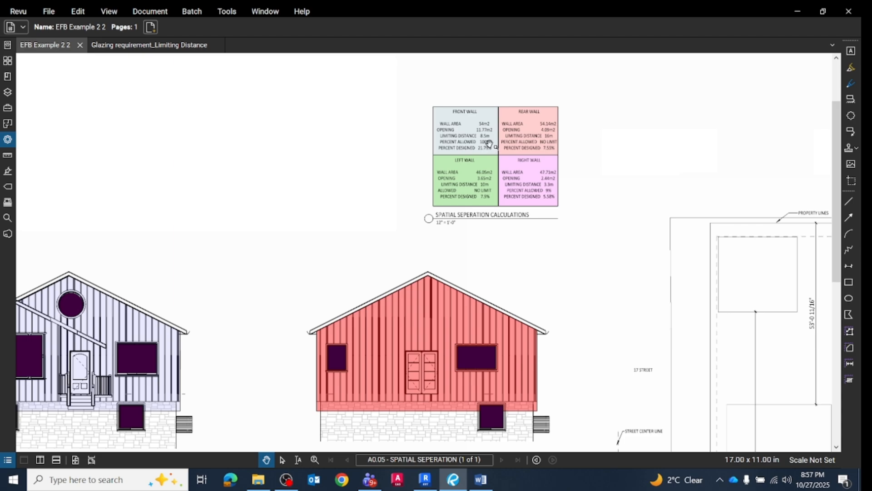
{"action": "scroll", "coordinate": [230, 227], "scroll_direction": "down", "scroll_amount": 2}
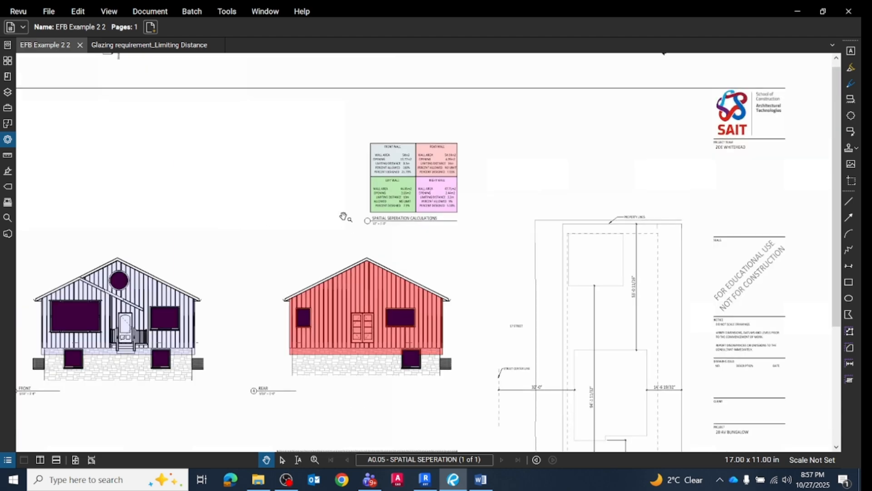
{"action": "scroll", "coordinate": [316, 230], "scroll_direction": "down", "scroll_amount": 2}
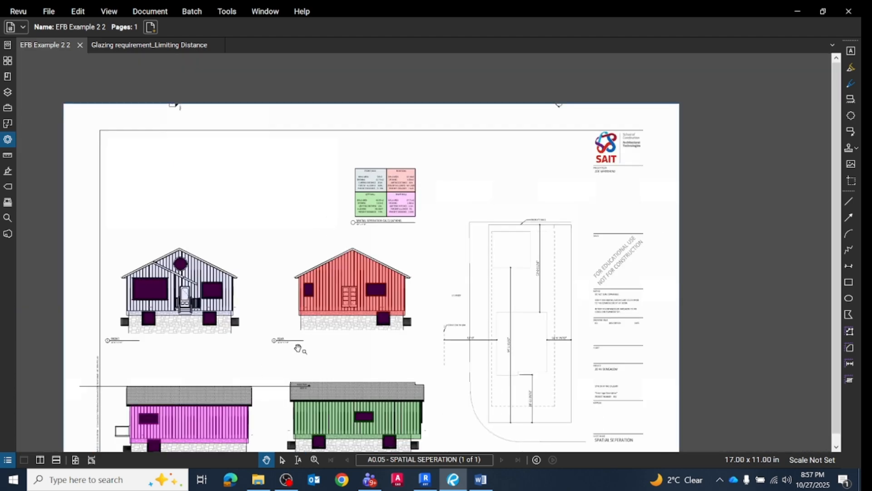
{"action": "scroll", "coordinate": [269, 354], "scroll_direction": "up", "scroll_amount": 3}
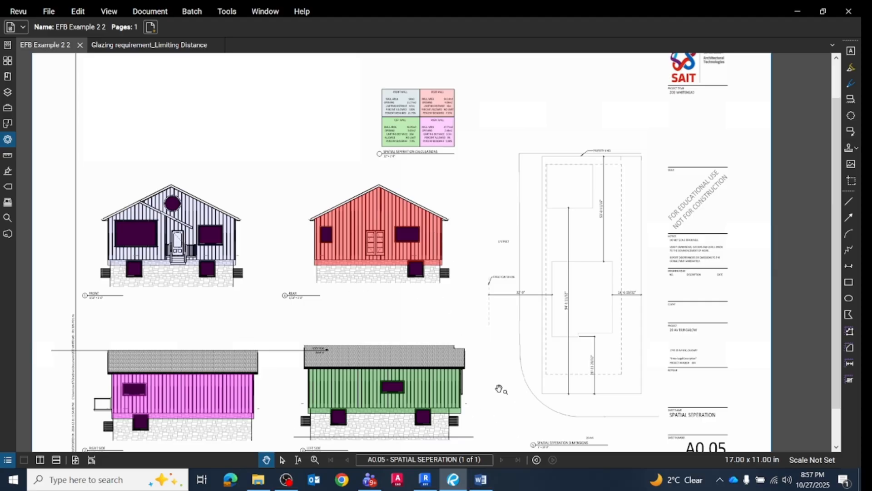
Step: Switch back to Revit and move the Project Browser clear of the open view tabs
{"action": "left_click", "coordinate": [425, 479]}
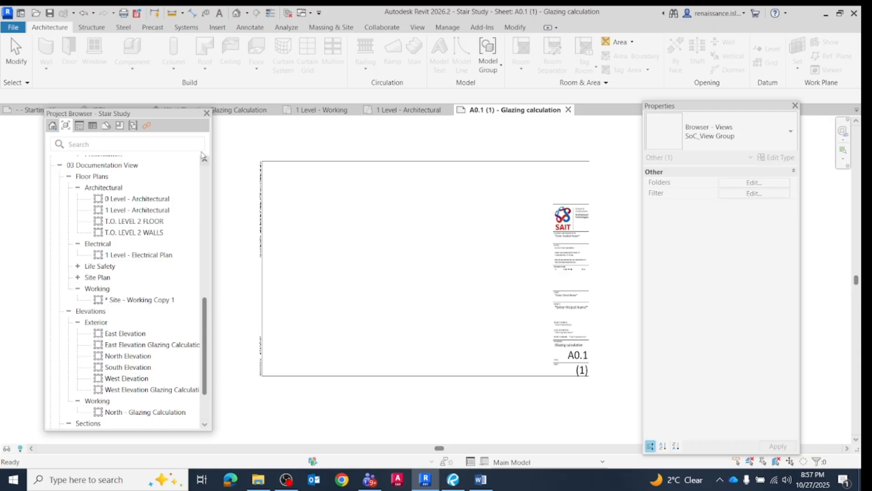
{"action": "left_click_drag", "start_coordinate": [160, 117], "coordinate": [173, 122]}
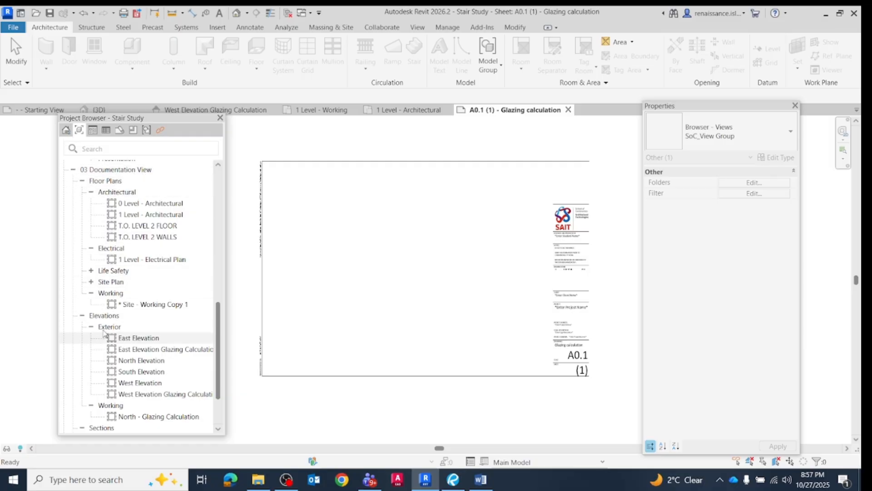
Step: Look through the exterior documentation elevations in the Project Browser, and open the 3D view to inspect the house model
{"action": "scroll", "coordinate": [103, 339], "scroll_direction": "down", "scroll_amount": 2}
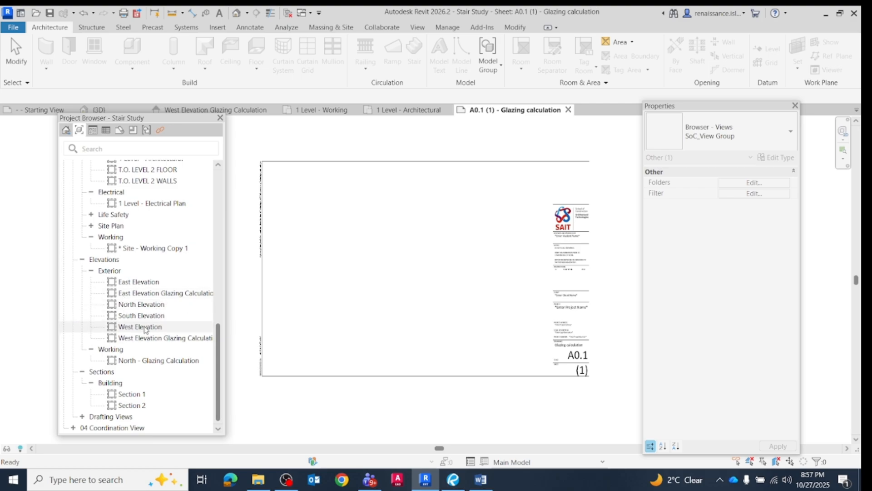
{"action": "left_click", "coordinate": [98, 109]}
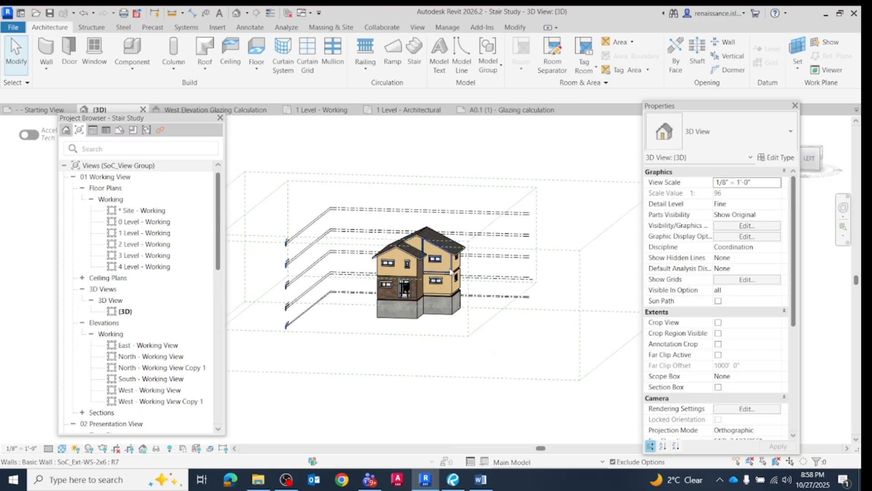
{"action": "scroll", "coordinate": [439, 281], "scroll_direction": "up", "scroll_amount": 3}
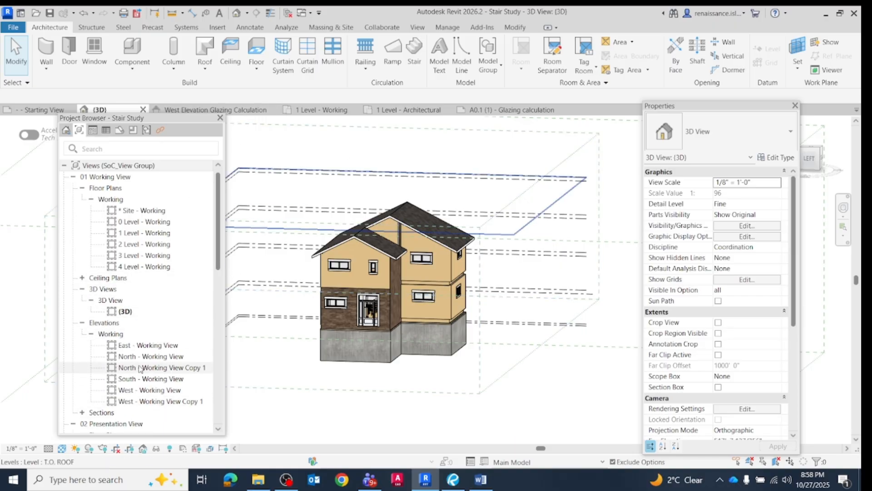
Step: Compare the properties of the West - Working View with those of the West Elevation documentation view
{"action": "scroll", "coordinate": [158, 327], "scroll_direction": "down", "scroll_amount": 2}
{"action": "left_click", "coordinate": [154, 334]}
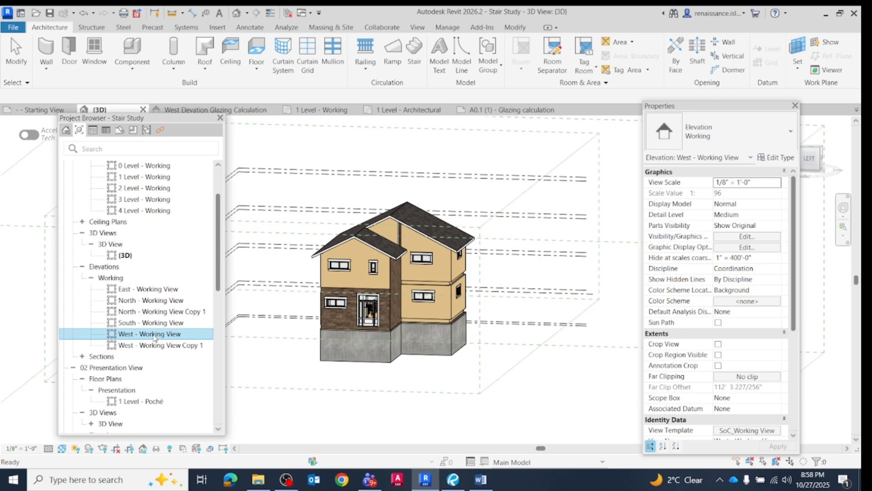
{"action": "scroll", "coordinate": [168, 318], "scroll_direction": "down", "scroll_amount": 8}
{"action": "scroll", "coordinate": [179, 302], "scroll_direction": "down", "scroll_amount": 2}
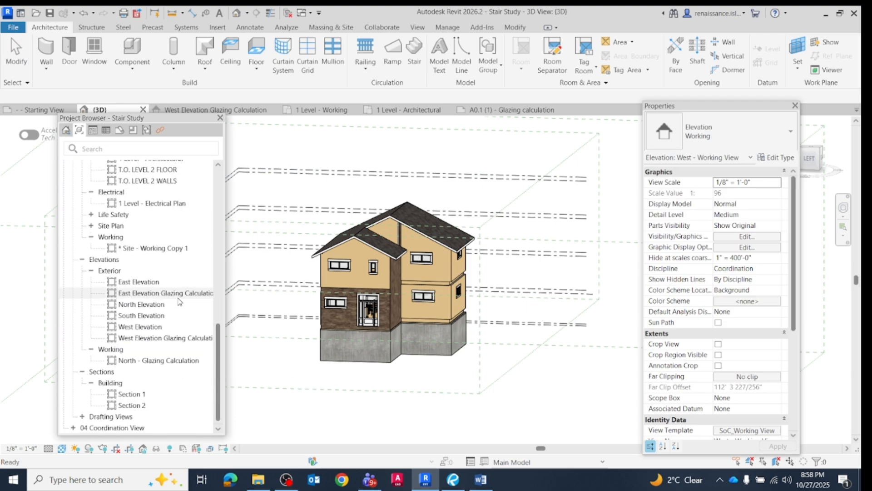
{"action": "left_click", "coordinate": [146, 327]}
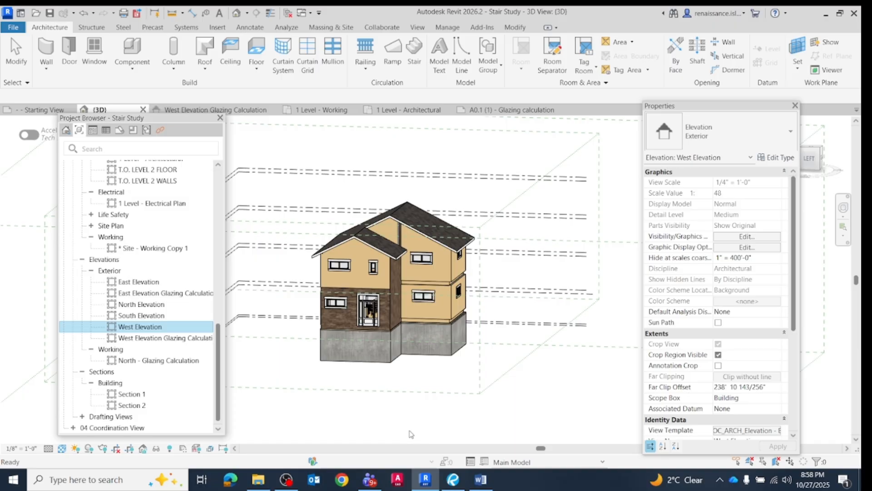
{"action": "left_click", "coordinate": [136, 328]}
{"action": "left_click", "coordinate": [170, 327]}
{"action": "key", "text": "Escape"}
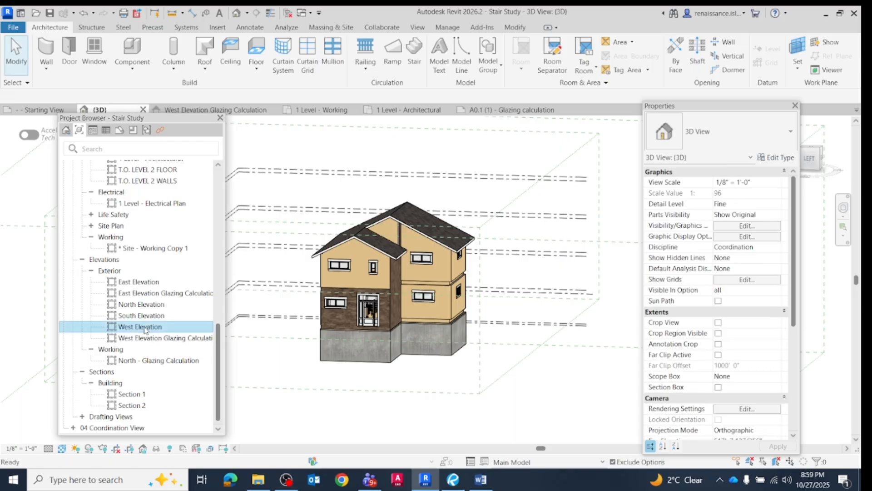
Step: Duplicate the West Elevation documentation view with detailing
{"action": "left_click", "coordinate": [146, 328]}
{"action": "right_click", "coordinate": [145, 328]}
{"action": "mouse_move", "coordinate": [199, 182]}
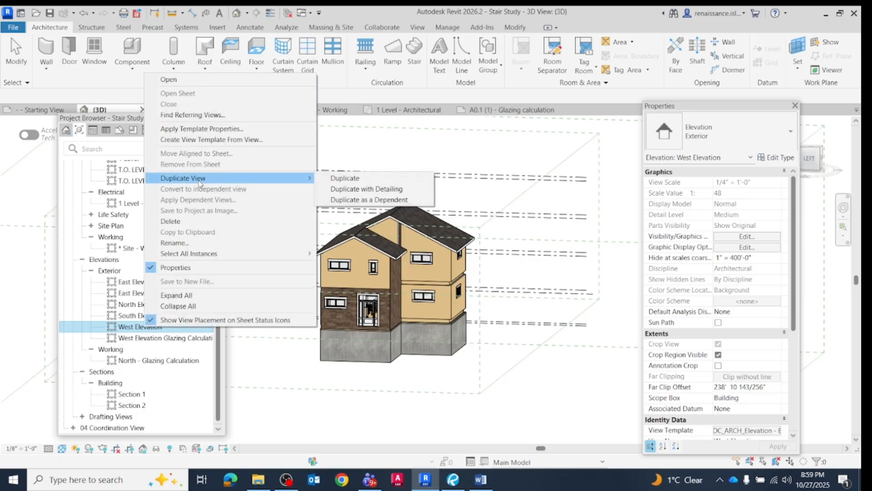
{"action": "left_click", "coordinate": [367, 189]}
Step: Open the name of the West Elevation Copy 1 view for editing
{"action": "left_click", "coordinate": [143, 338]}
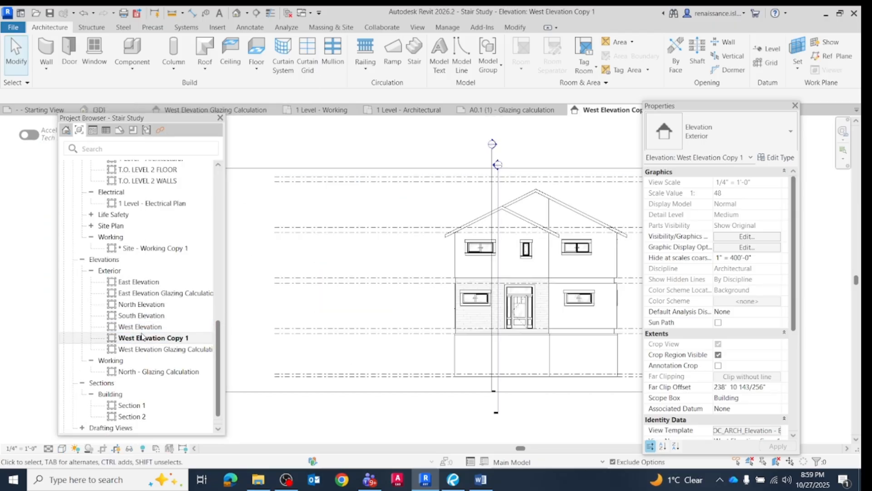
{"action": "left_click", "coordinate": [177, 340]}
{"action": "right_click", "coordinate": [177, 340]}
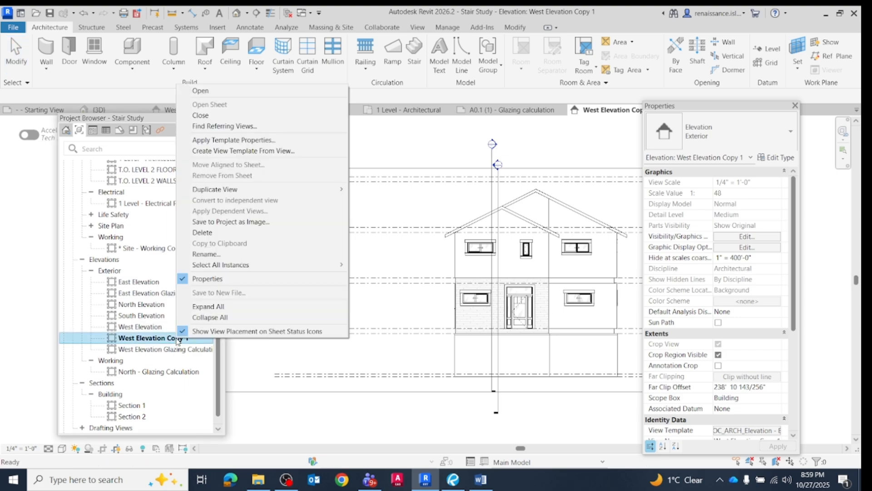
{"action": "left_click", "coordinate": [207, 254]}
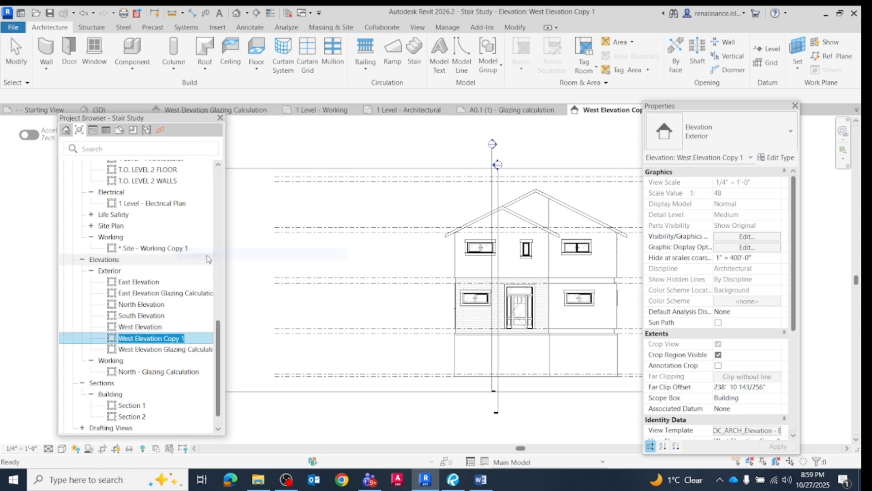
{"action": "key", "text": "Return"}
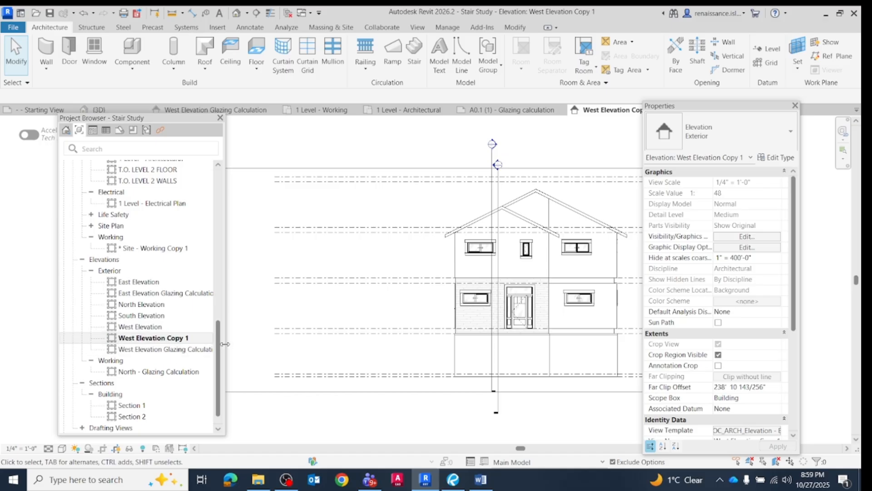
Step: Open the West Elevation Glazing Calculation view and delete the masking region below the ground line
{"action": "left_click_drag", "start_coordinate": [225, 344], "coordinate": [241, 344]}
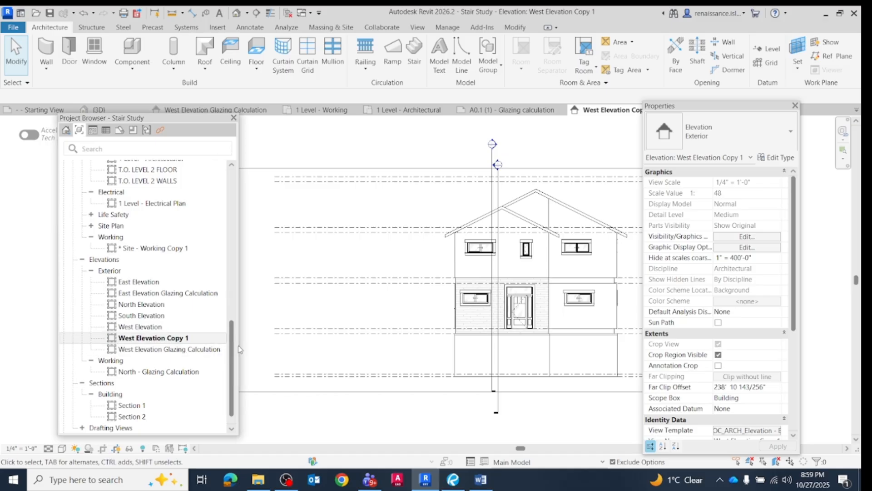
{"action": "double_click", "coordinate": [175, 349]}
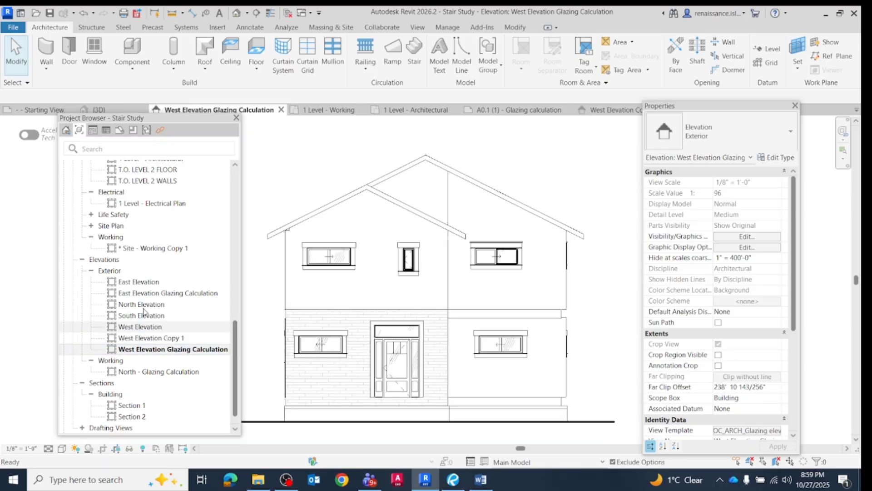
{"action": "scroll", "coordinate": [381, 207], "scroll_direction": "down", "scroll_amount": 2}
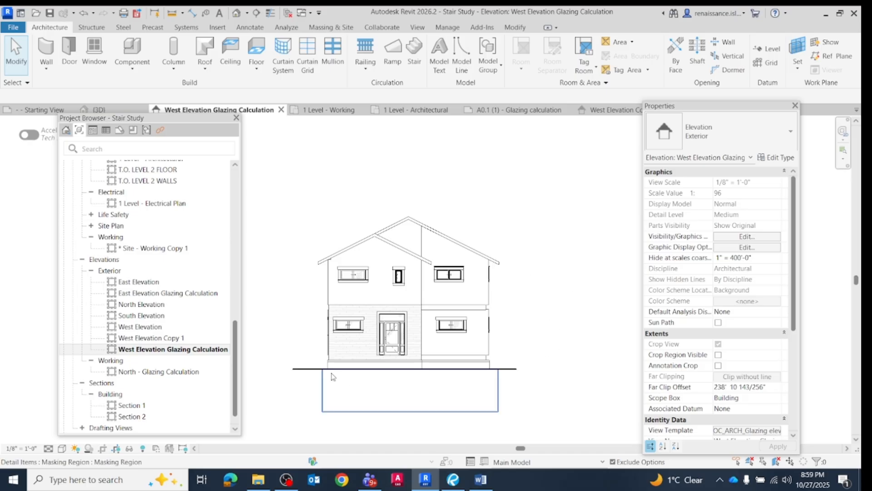
{"action": "left_click", "coordinate": [356, 372]}
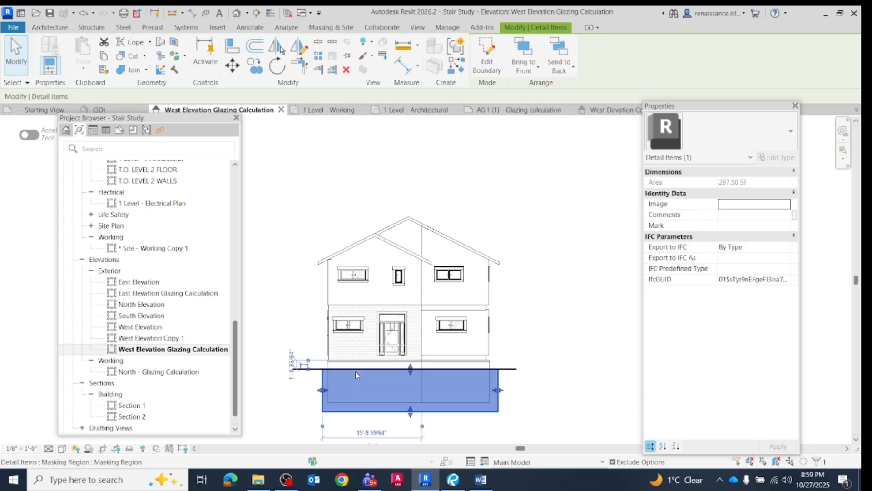
{"action": "key", "text": "Delete"}
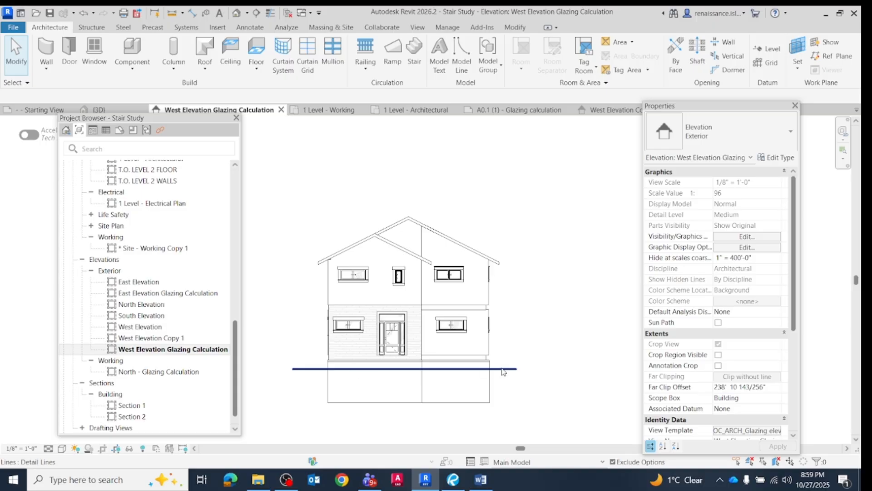
{"action": "scroll", "coordinate": [473, 332], "scroll_direction": "up", "scroll_amount": 1}
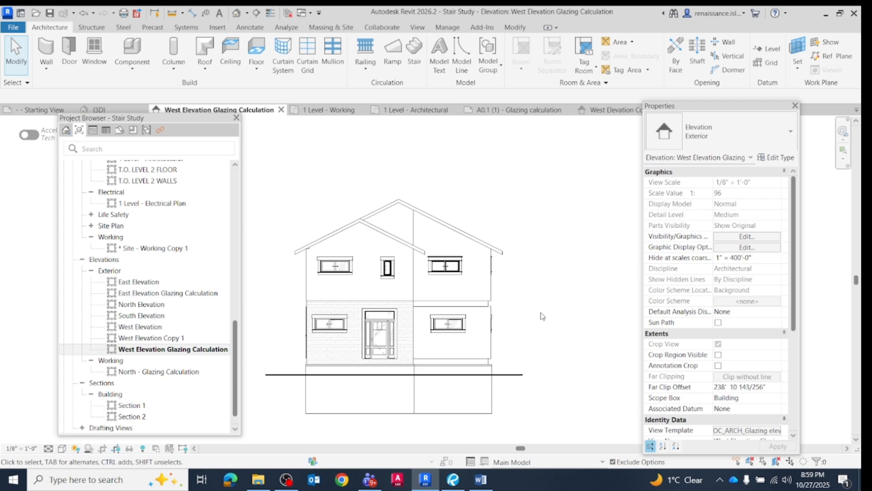
Step: Switch to Word, highlight the outline item "Different view Templates", and return to Revit
{"action": "left_click_drag", "start_coordinate": [702, 105], "coordinate": [692, 101]}
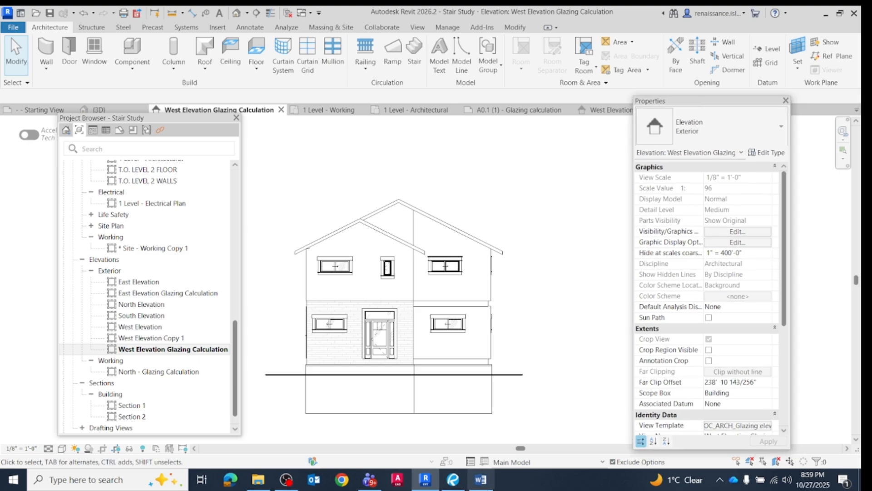
{"action": "left_click", "coordinate": [480, 479]}
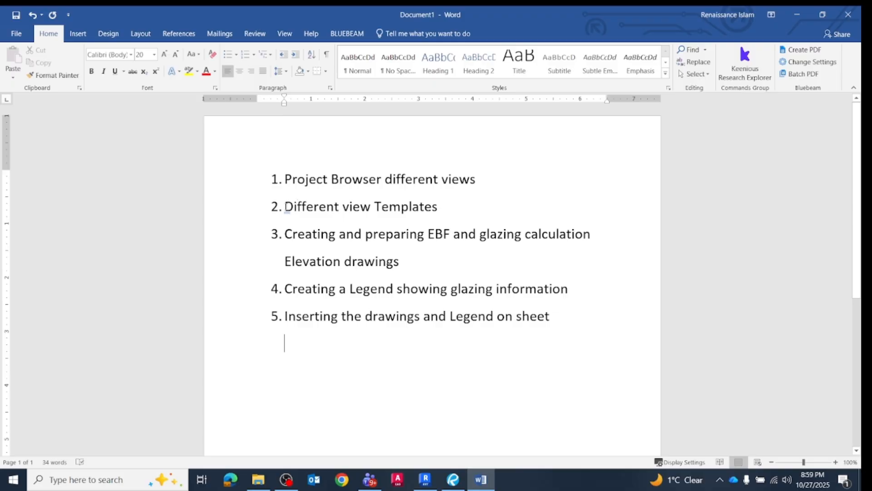
{"action": "left_click_drag", "start_coordinate": [286, 208], "coordinate": [446, 210]}
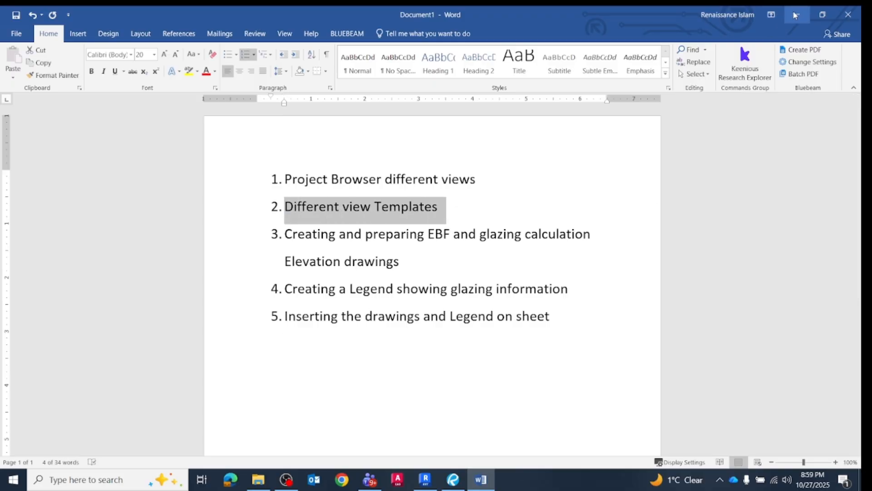
{"action": "left_click", "coordinate": [795, 15]}
Step: Open the West Elevation view and bring up the settings of its assigned view template
{"action": "left_click_drag", "start_coordinate": [714, 114], "coordinate": [703, 85]}
{"action": "scroll", "coordinate": [714, 278], "scroll_direction": "down", "scroll_amount": 3}
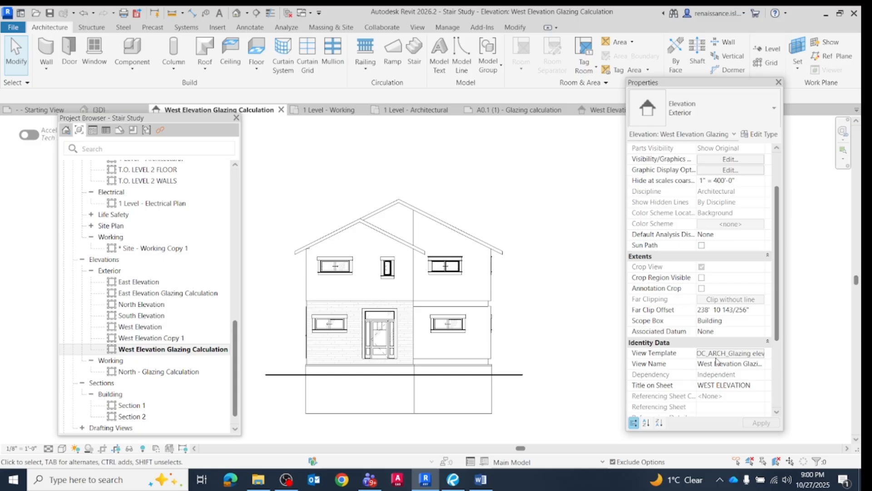
{"action": "left_click", "coordinate": [140, 328]}
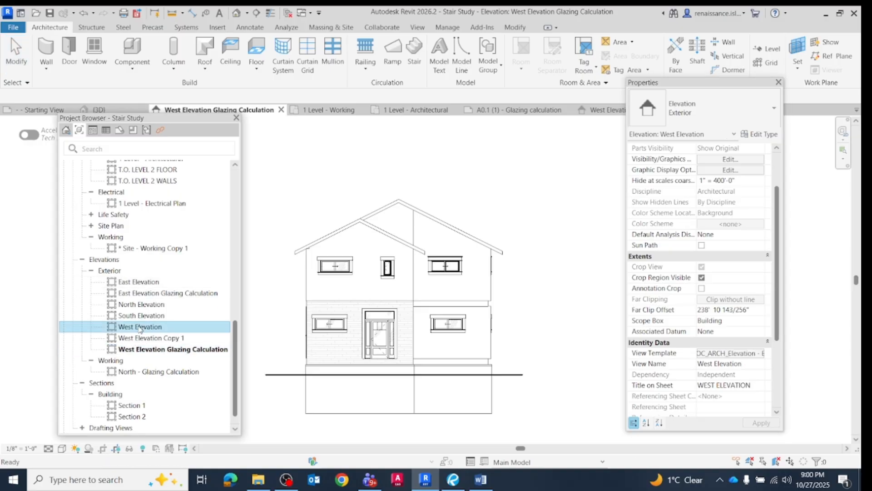
{"action": "double_click", "coordinate": [140, 328]}
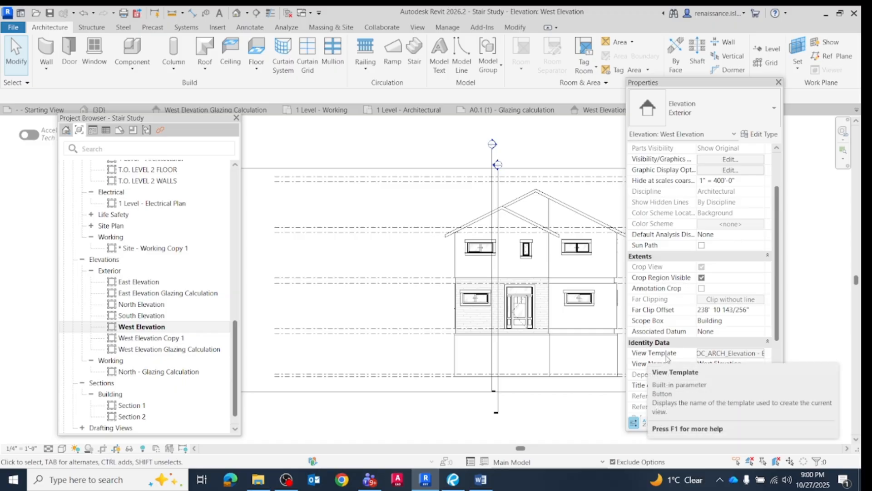
{"action": "left_click", "coordinate": [726, 355]}
{"action": "left_click_drag", "start_coordinate": [614, 88], "coordinate": [404, 103]}
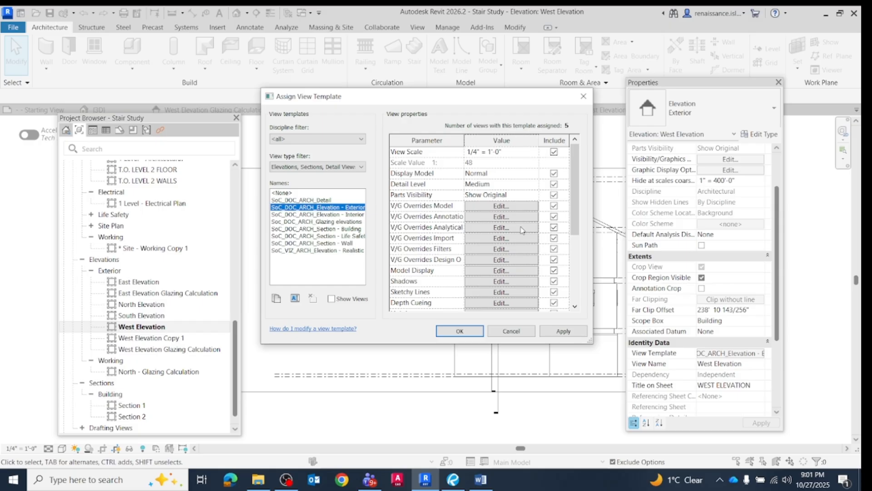
Step: Examine the model category visibility overrides of the SoC_DOC_ARCH_Elevation - Exterior template, and close the template settings
{"action": "left_click", "coordinate": [486, 209]}
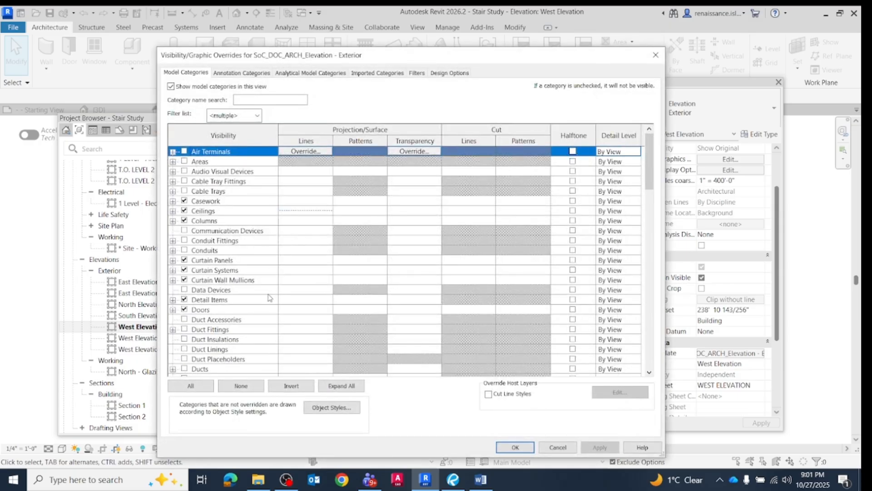
{"action": "left_click", "coordinate": [655, 55]}
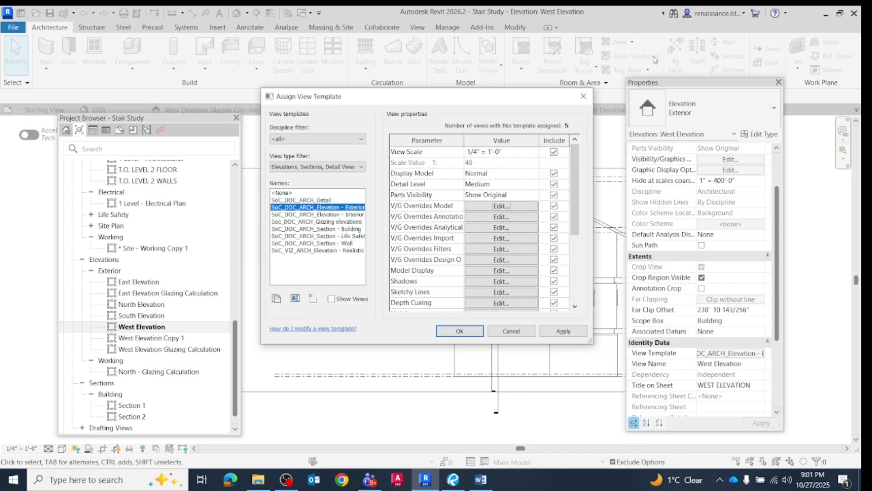
{"action": "left_click", "coordinate": [583, 97]}
Step: Close the West Elevation and West Elevation Copy 1 views, leaving West Elevation Glazing Calculation active with Properties clear of the drawing
{"action": "left_click_drag", "start_coordinate": [707, 85], "coordinate": [779, 146]}
{"action": "left_click", "coordinate": [733, 110]}
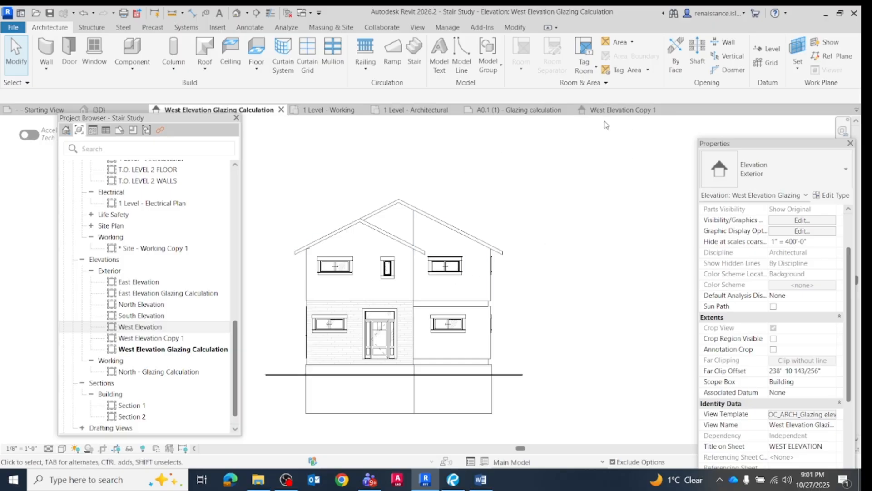
{"action": "left_click", "coordinate": [170, 354]}
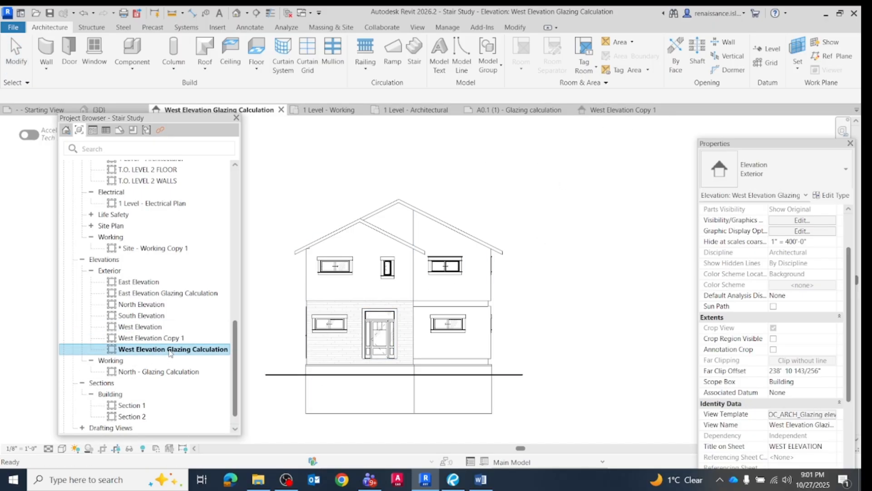
{"action": "left_click", "coordinate": [664, 110]}
{"action": "scroll", "coordinate": [288, 390], "scroll_direction": "up", "scroll_amount": 2}
{"action": "left_click_drag", "start_coordinate": [780, 150], "coordinate": [726, 107]}
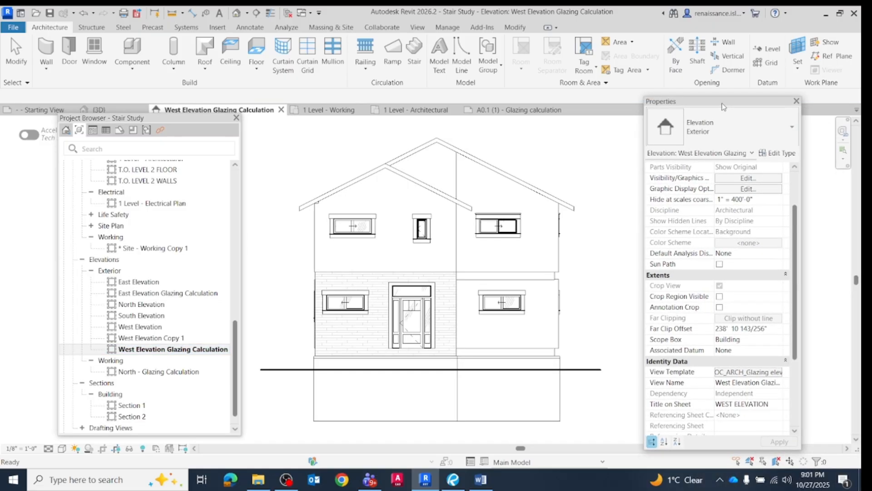
Step: Open the West Elevation Glazing Calculation view's template settings and try duplicating the SoC_DOC_ARCH_Elevation - Exterior template
{"action": "left_click", "coordinate": [749, 372]}
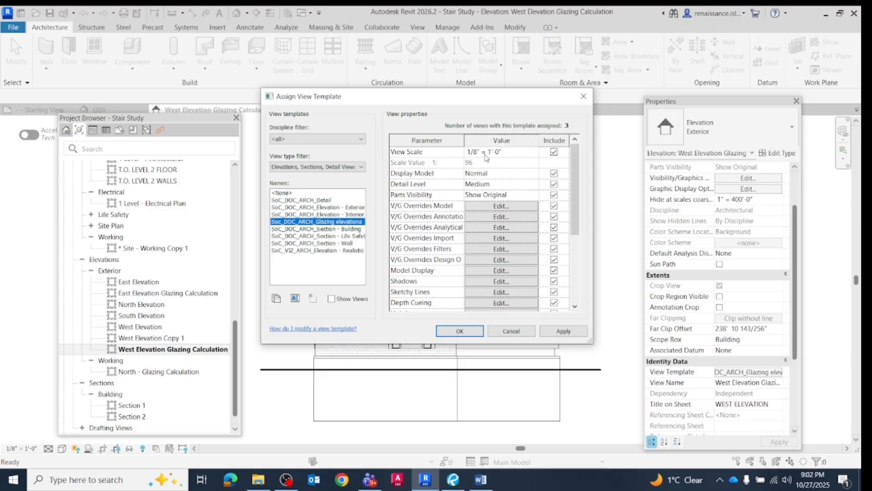
{"action": "left_click", "coordinate": [331, 208]}
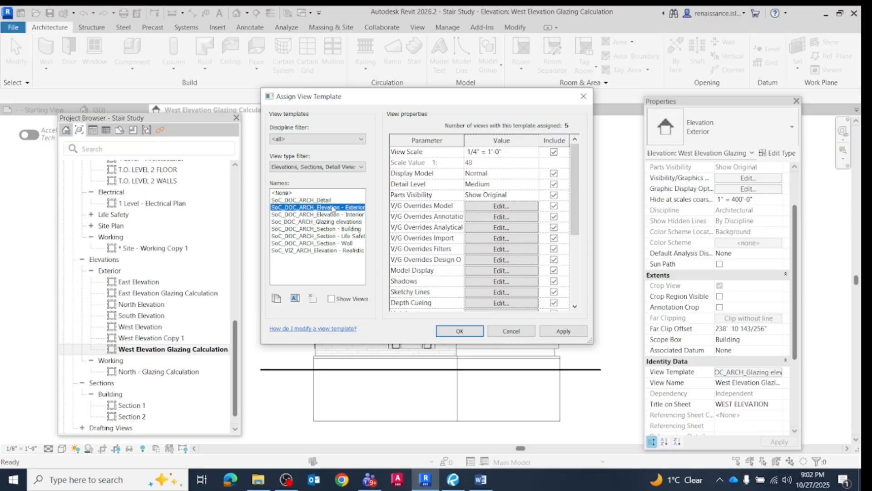
{"action": "left_click", "coordinate": [277, 299]}
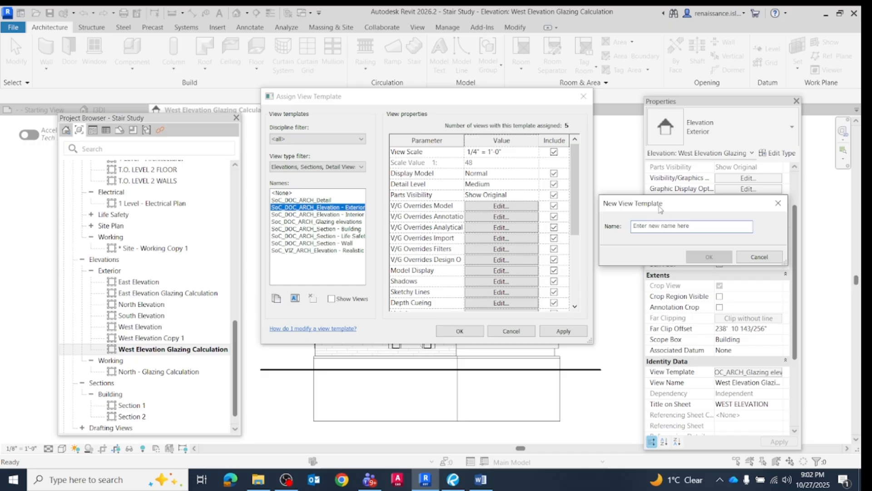
{"action": "left_click_drag", "start_coordinate": [656, 205], "coordinate": [493, 213]}
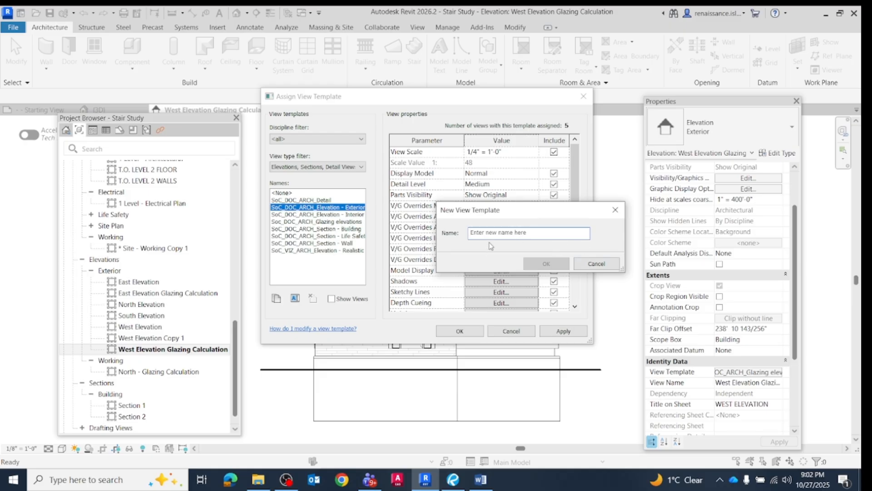
{"action": "left_click", "coordinate": [616, 209]}
Step: Choose the Soc_DOC_ARCH_Glazing elevations template instead of duplicating, and examine its view scale and model category visibility overrides
{"action": "left_click", "coordinate": [335, 223]}
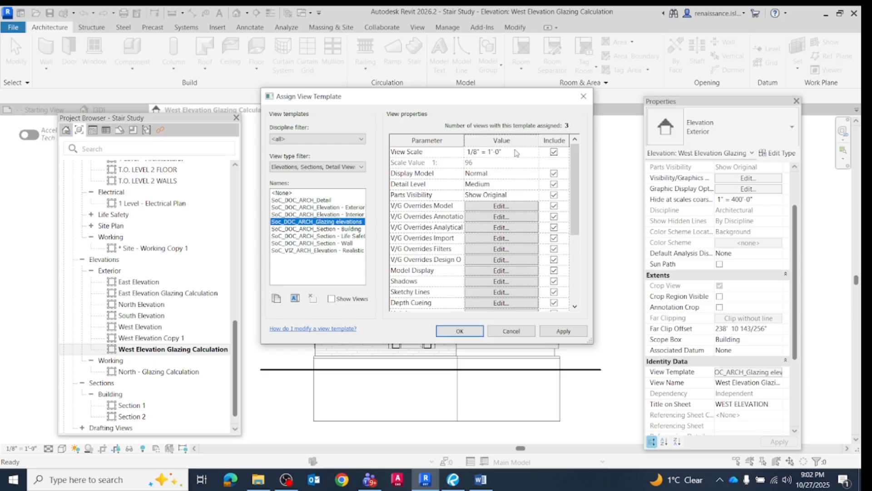
{"action": "left_click", "coordinate": [534, 153]}
{"action": "left_click", "coordinate": [535, 154]}
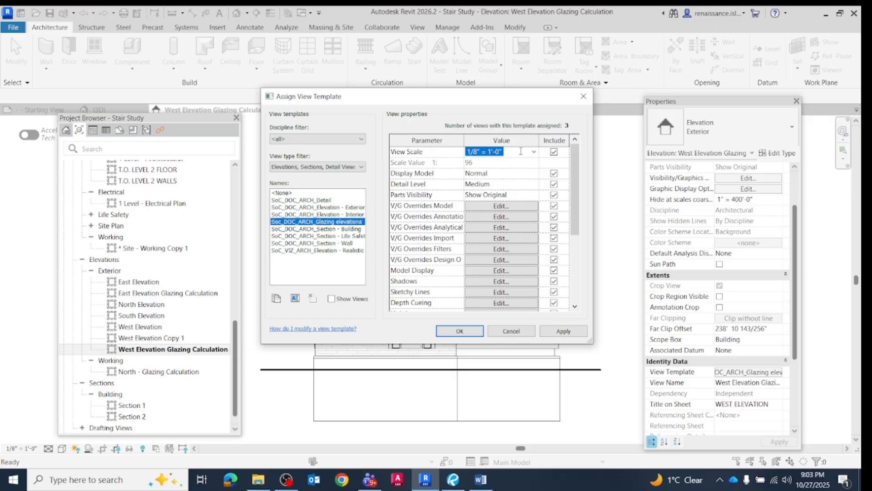
{"action": "left_click", "coordinate": [501, 206]}
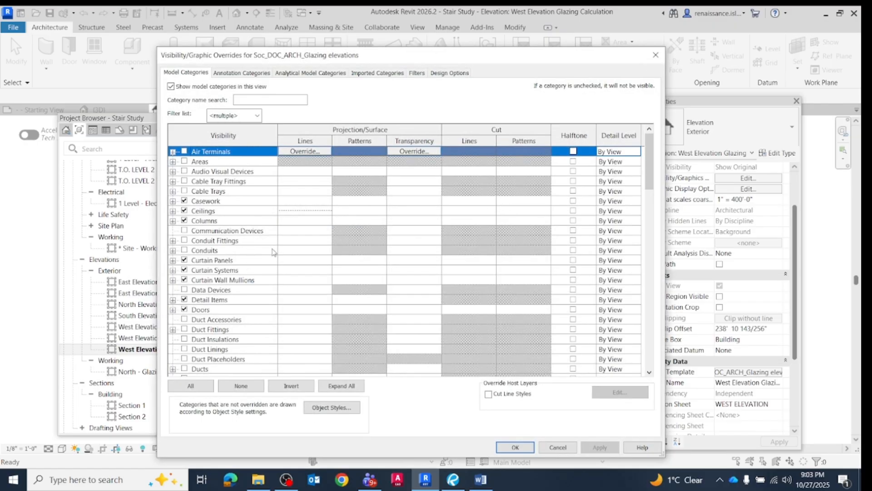
{"action": "left_click_drag", "start_coordinate": [409, 57], "coordinate": [447, 42]}
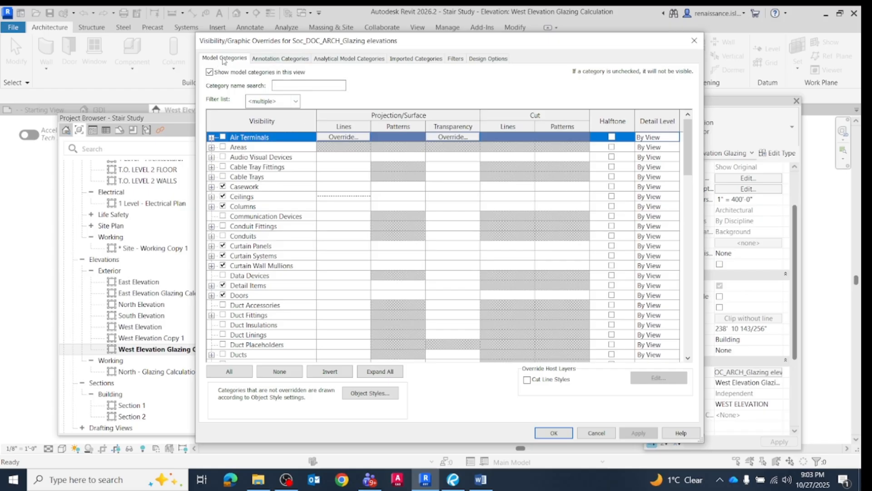
{"action": "scroll", "coordinate": [274, 180], "scroll_direction": "down", "scroll_amount": 1}
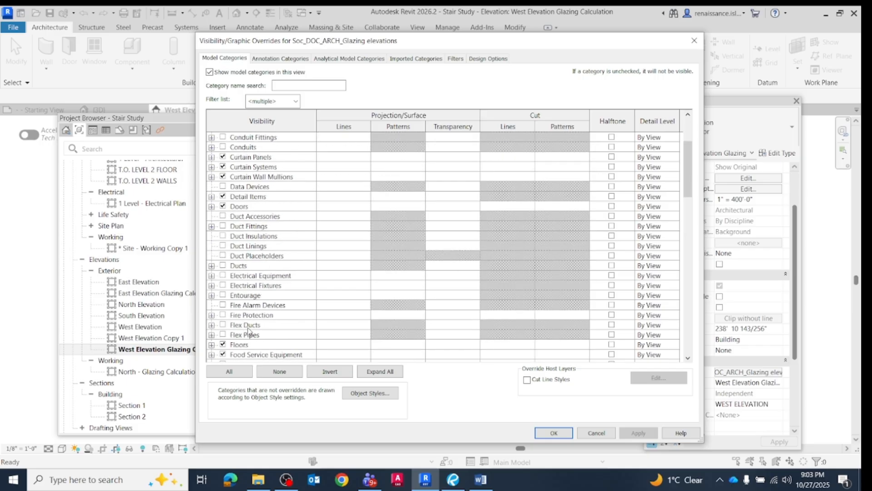
{"action": "scroll", "coordinate": [254, 339], "scroll_direction": "up", "scroll_amount": 1}
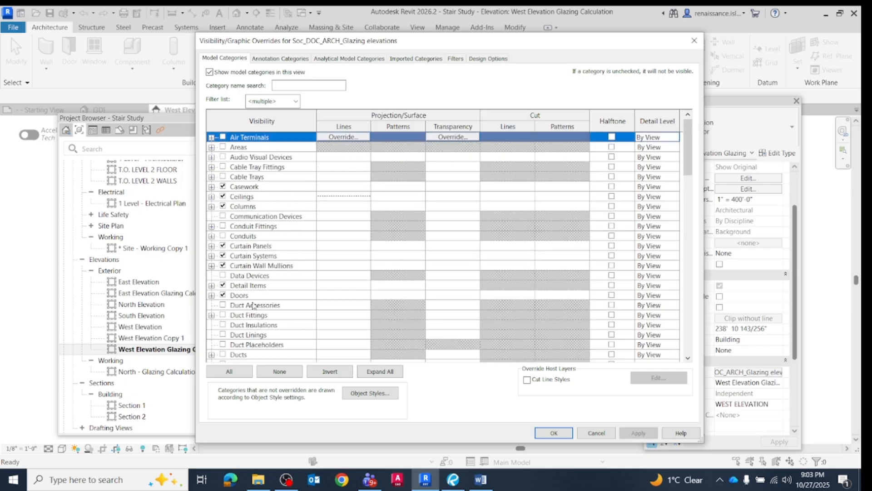
Step: Examine the glazing template's annotation category visibility down to Levels, and accept the template for the West Elevation Glazing Calculation view
{"action": "left_click", "coordinate": [275, 59]}
{"action": "scroll", "coordinate": [280, 269], "scroll_direction": "down", "scroll_amount": 8}
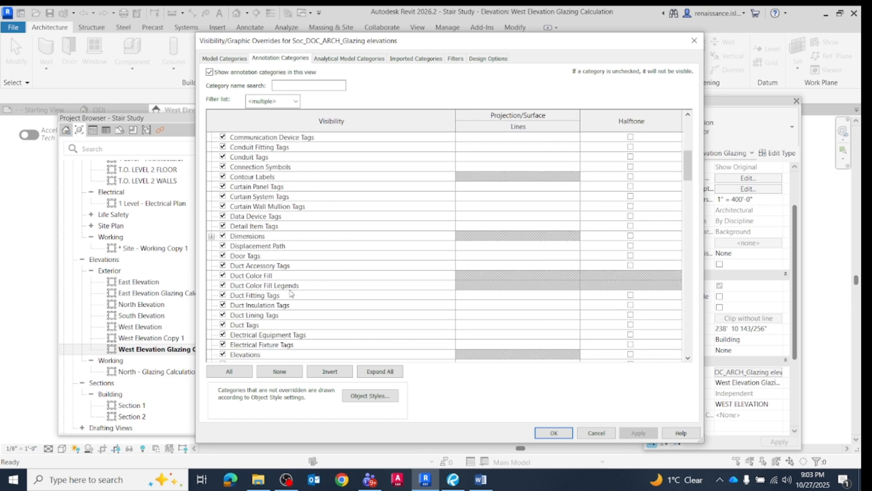
{"action": "scroll", "coordinate": [290, 293], "scroll_direction": "down", "scroll_amount": 10}
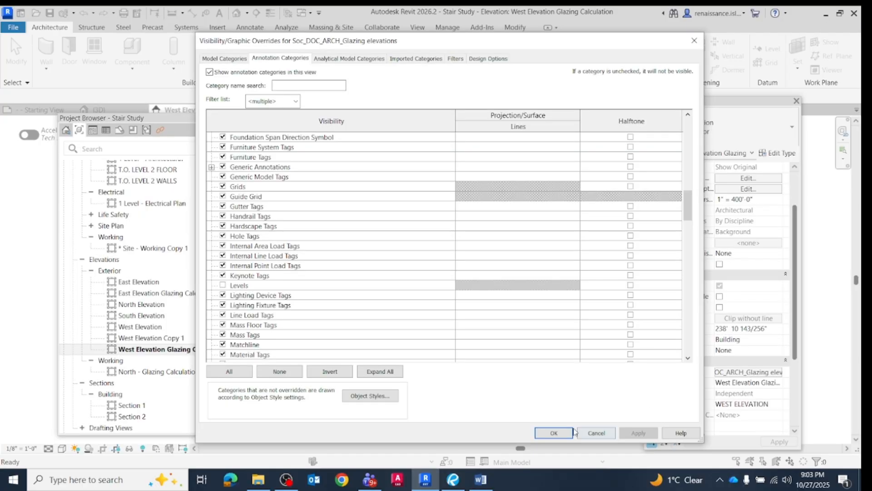
{"action": "left_click", "coordinate": [558, 433]}
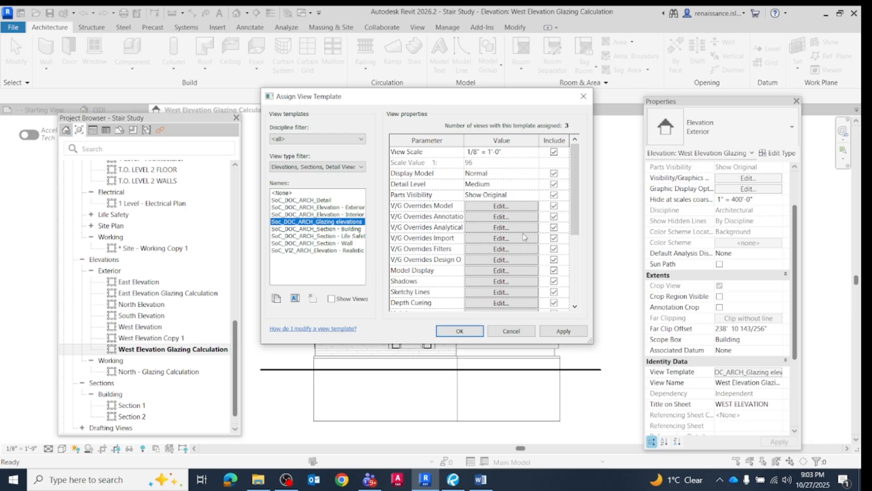
{"action": "left_click", "coordinate": [459, 330]}
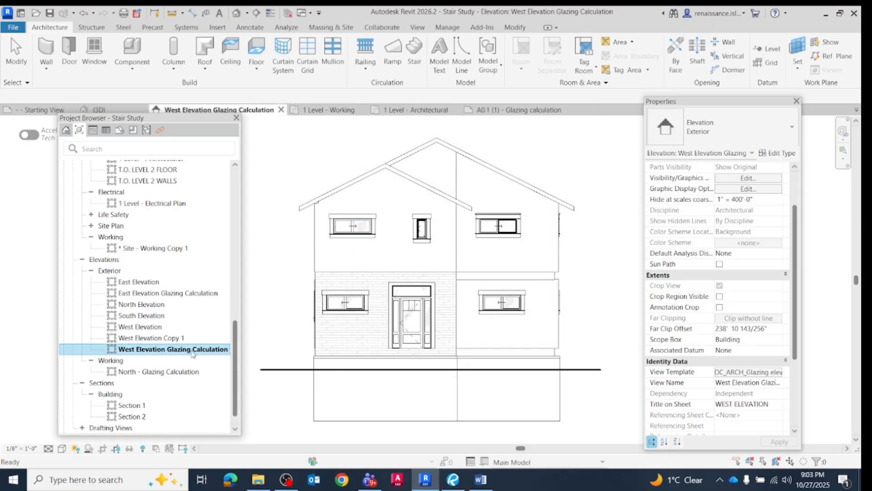
Step: Open the East Elevation Glazing Calculation view, check which view template it uses, and close the view
{"action": "left_click", "coordinate": [138, 297]}
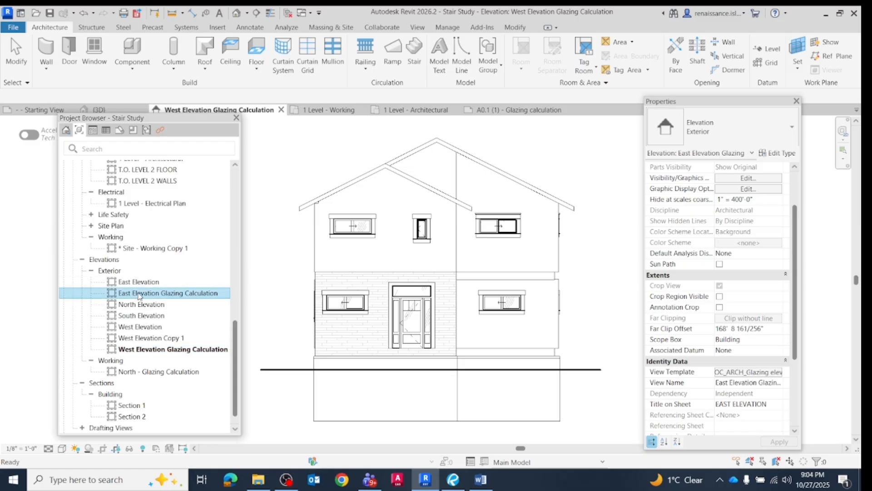
{"action": "double_click", "coordinate": [139, 293]}
{"action": "left_click", "coordinate": [712, 371]}
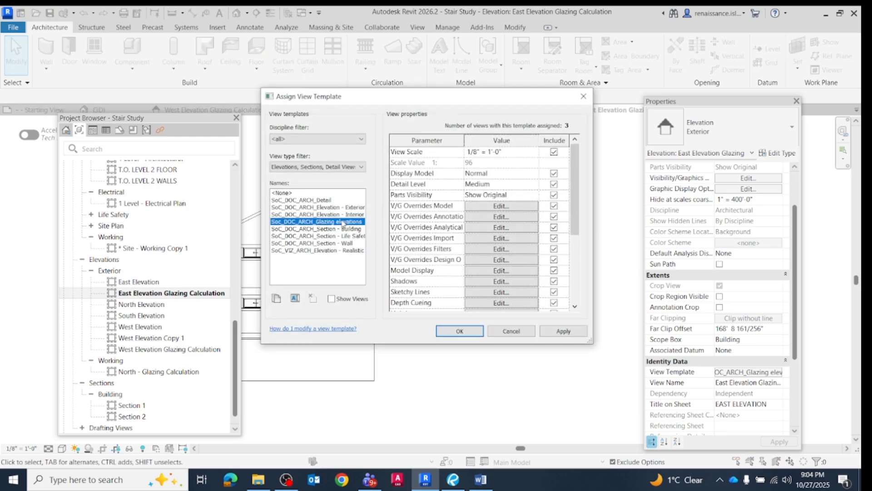
{"action": "left_click", "coordinate": [584, 96]}
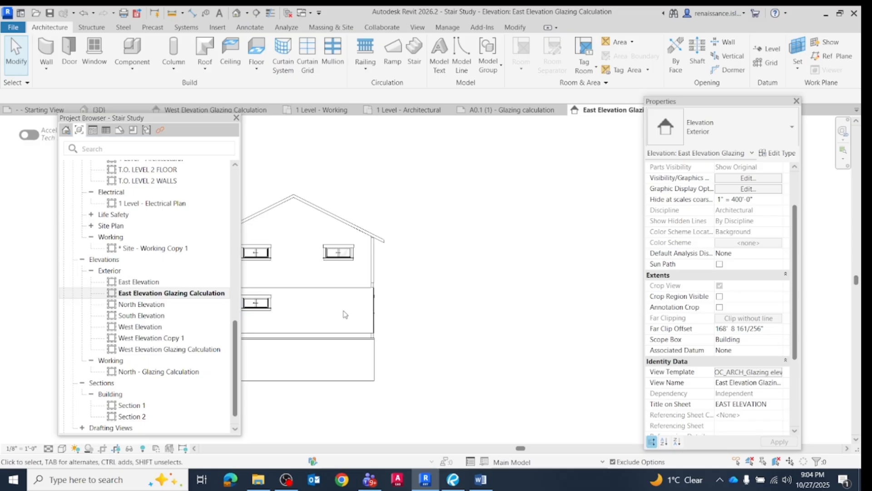
{"action": "left_click_drag", "start_coordinate": [694, 101], "coordinate": [669, 158]}
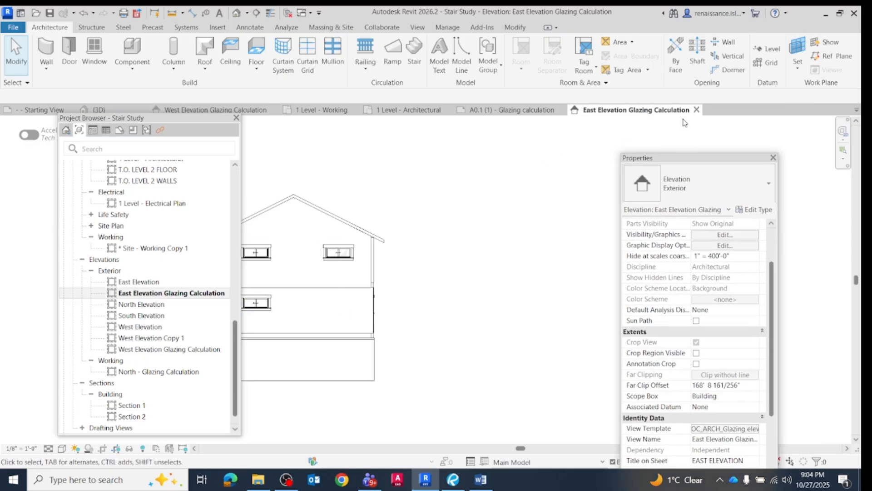
{"action": "left_click", "coordinate": [696, 109]}
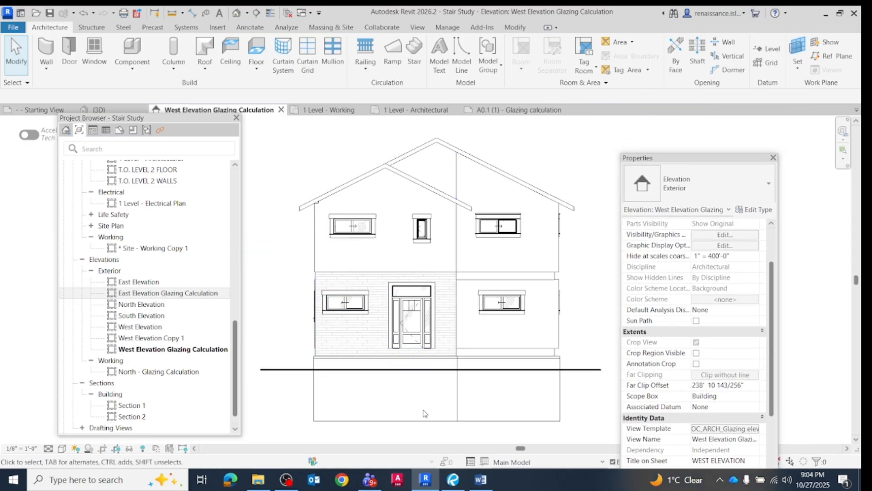
Step: Duplicate the exterior North Elevation view as an independent view without detailing
{"action": "left_click", "coordinate": [136, 294]}
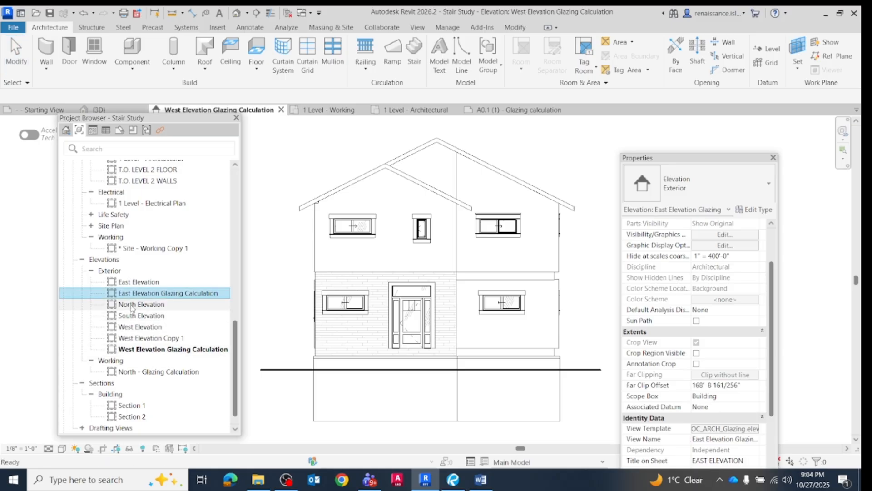
{"action": "left_click", "coordinate": [131, 304]}
{"action": "right_click", "coordinate": [132, 308]}
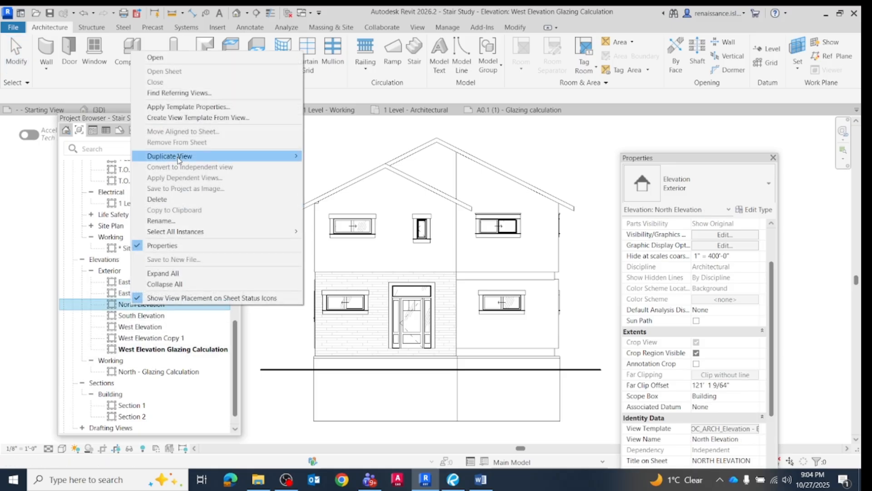
{"action": "mouse_move", "coordinate": [291, 155]}
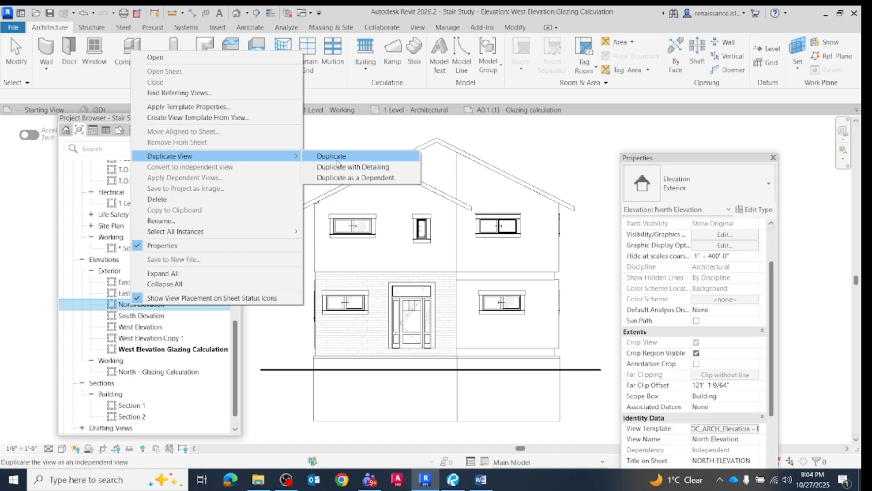
{"action": "left_click", "coordinate": [339, 157]}
{"action": "left_click", "coordinate": [186, 319]}
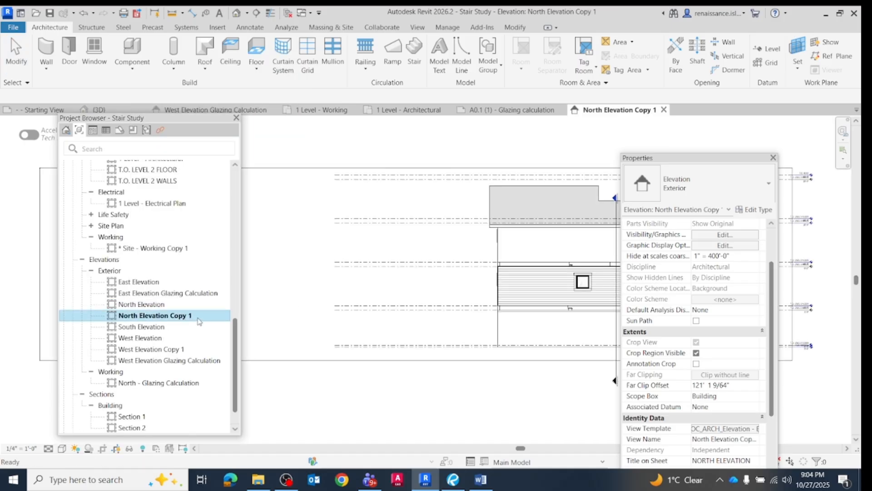
Step: Rename the duplicated north elevation view as North Elevation Glazing calculation
{"action": "right_click", "coordinate": [171, 320]}
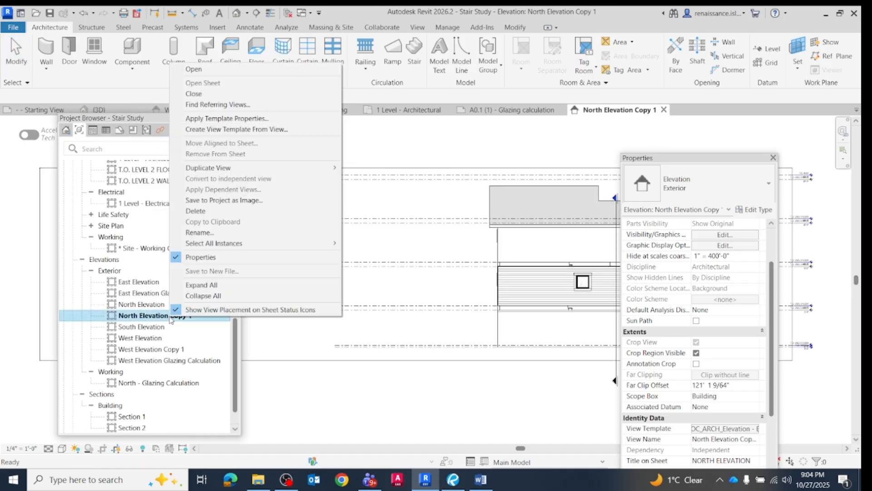
{"action": "left_click", "coordinate": [195, 233]}
{"action": "left_click", "coordinate": [195, 314]}
{"action": "left_click_drag", "start_coordinate": [195, 316], "coordinate": [169, 317]}
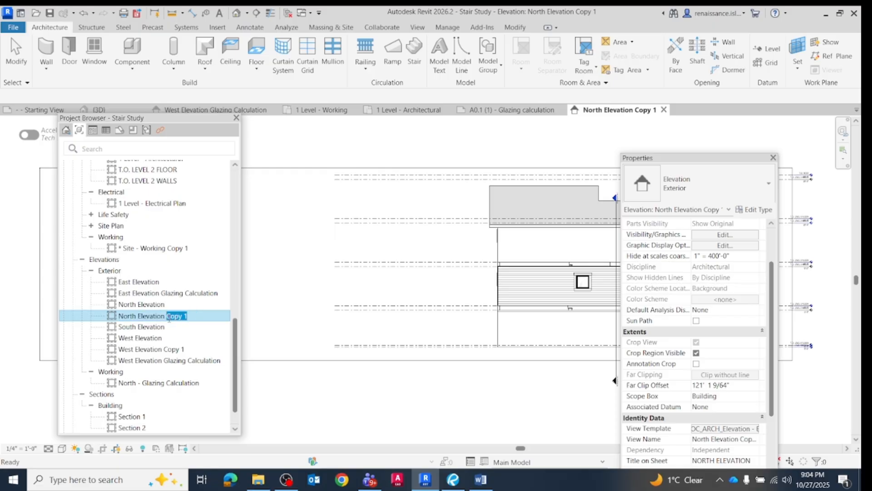
{"action": "type", "text": "Glazing calculation"}
{"action": "key", "text": "Return"}
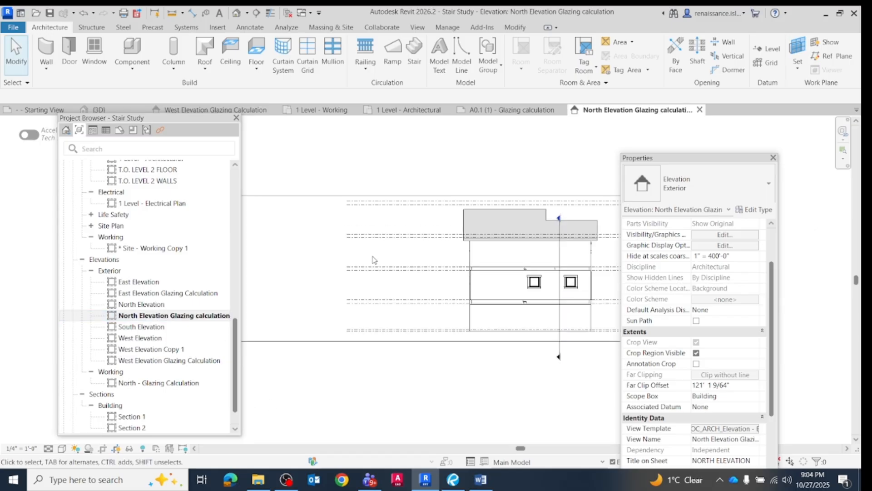
Step: Assign the Soc_DOC_ARCH_Glazing elevations template to the North Elevation Glazing calculation view and hide its crop region
{"action": "middle_click_drag", "start_coordinate": [579, 372], "coordinate": [472, 355]}
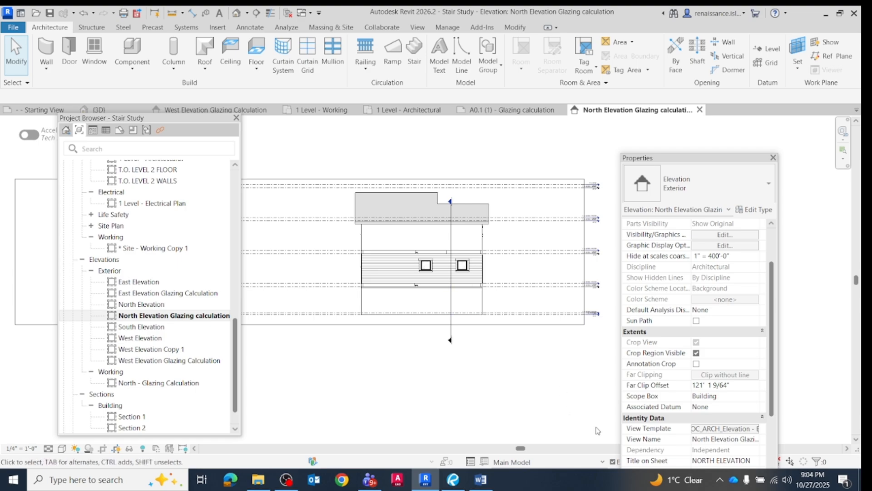
{"action": "left_click_drag", "start_coordinate": [705, 158], "coordinate": [690, 107]}
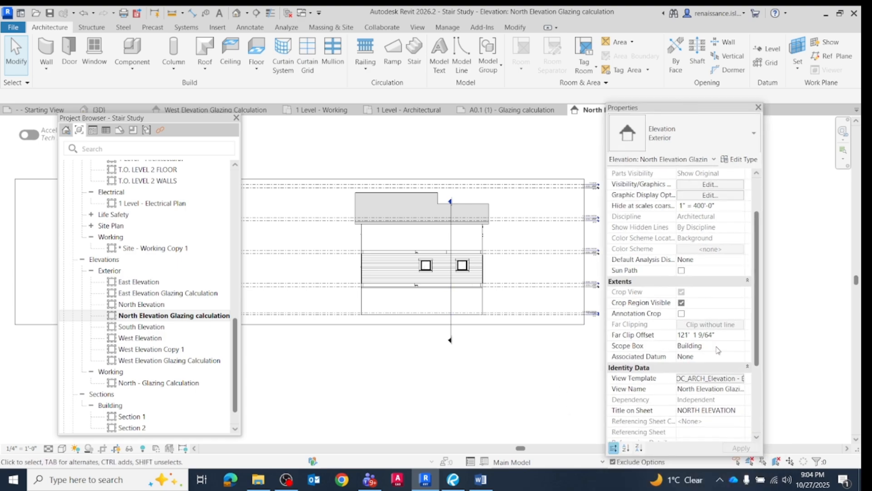
{"action": "left_click", "coordinate": [701, 379]}
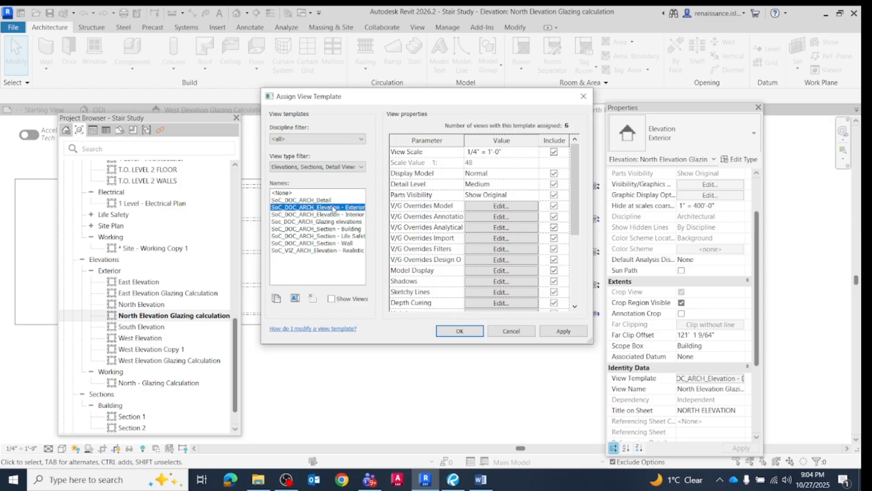
{"action": "left_click", "coordinate": [331, 221]}
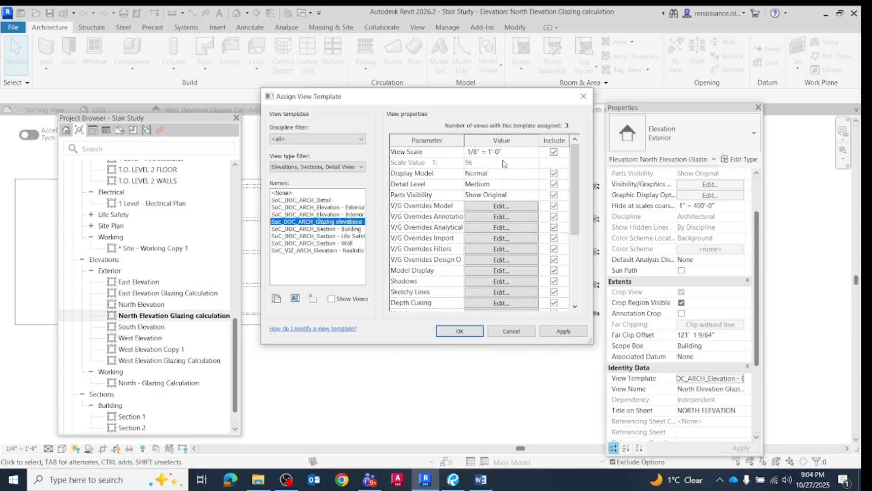
{"action": "left_click", "coordinate": [460, 331]}
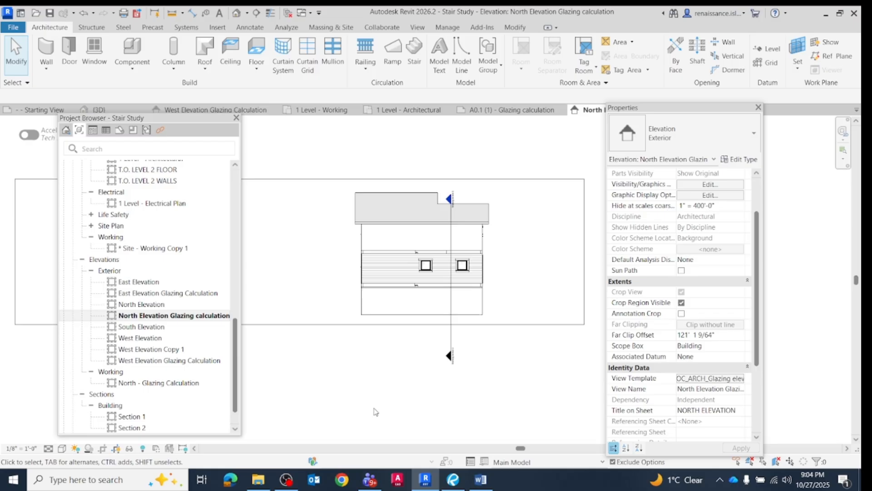
{"action": "left_click", "coordinate": [682, 303]}
{"action": "scroll", "coordinate": [500, 387], "scroll_direction": "down", "scroll_amount": 1}
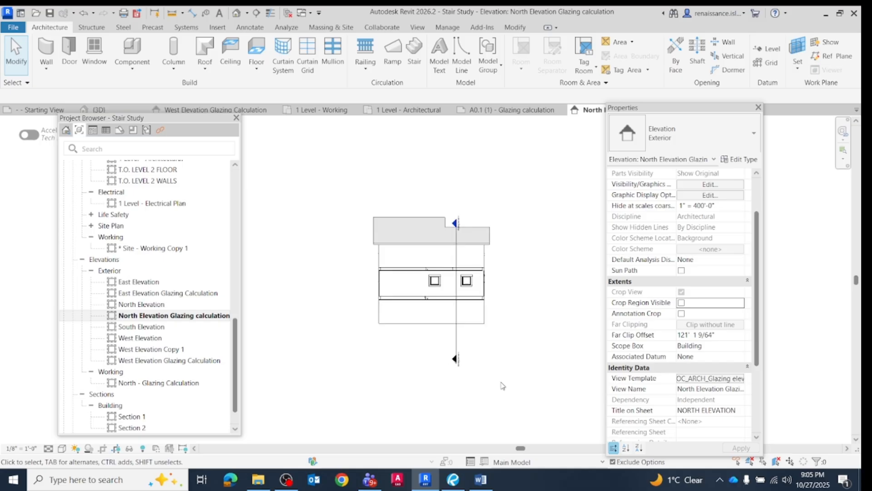
Step: Select the section line, examine the glazing template's annotation category overrides, and close the template settings without applying, moving Properties clear of the view tabs
{"action": "left_click", "coordinate": [457, 342]}
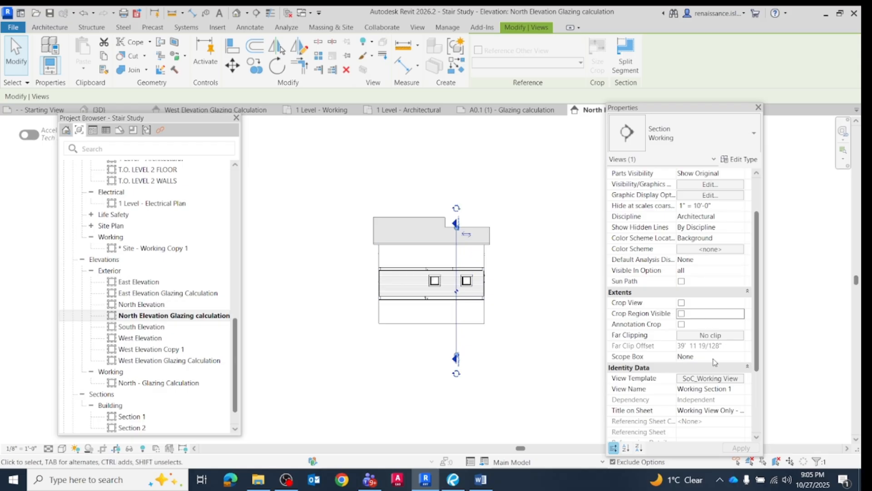
{"action": "left_click", "coordinate": [709, 379]}
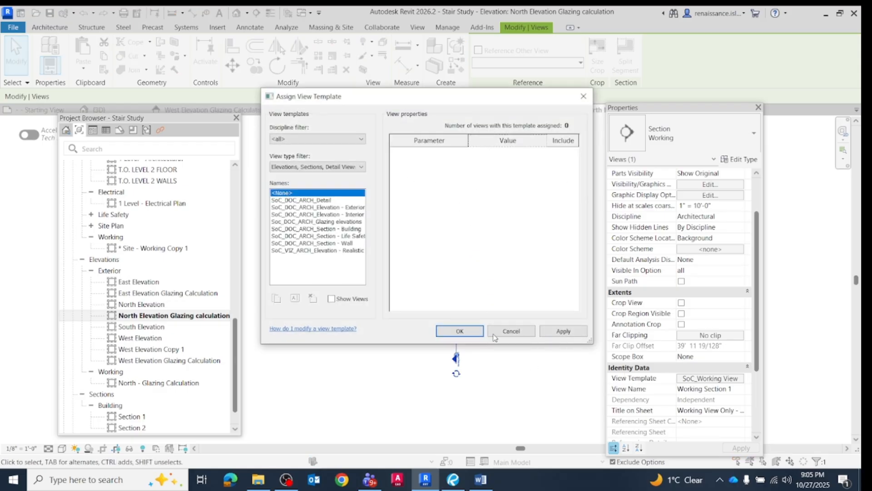
{"action": "left_click", "coordinate": [344, 223]}
{"action": "left_click", "coordinate": [491, 207]}
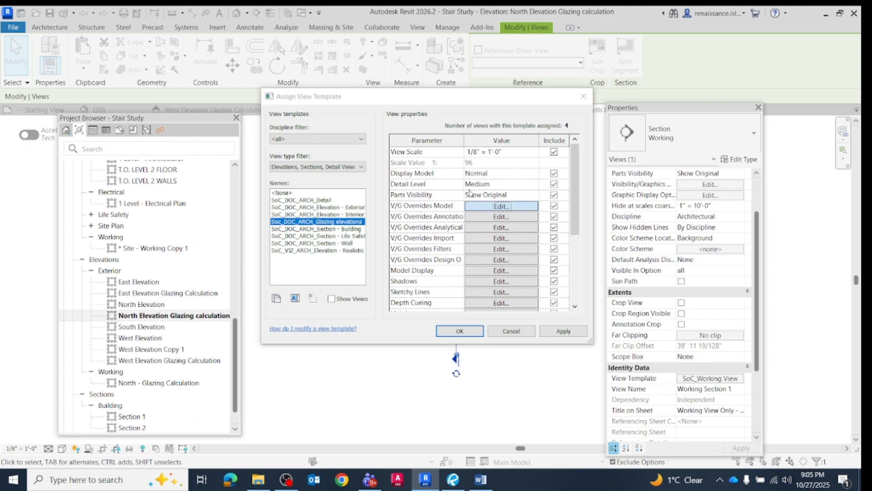
{"action": "left_click", "coordinate": [281, 59]}
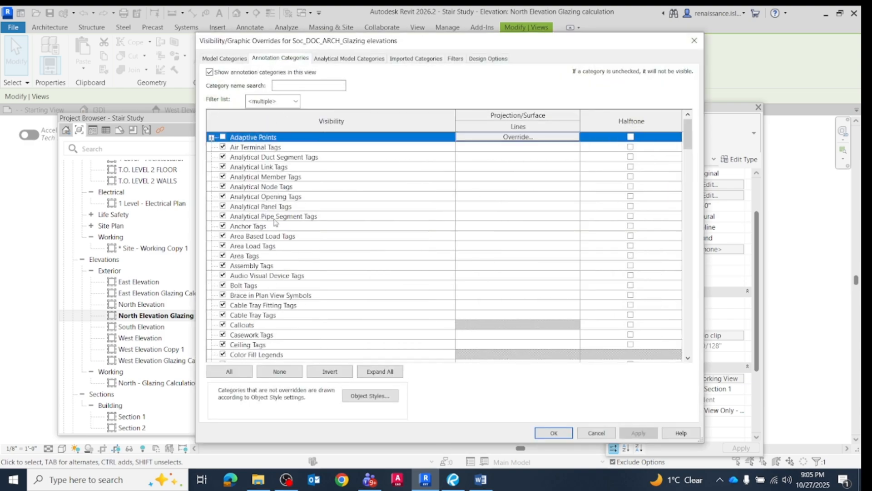
{"action": "scroll", "coordinate": [291, 284], "scroll_direction": "down", "scroll_amount": 3}
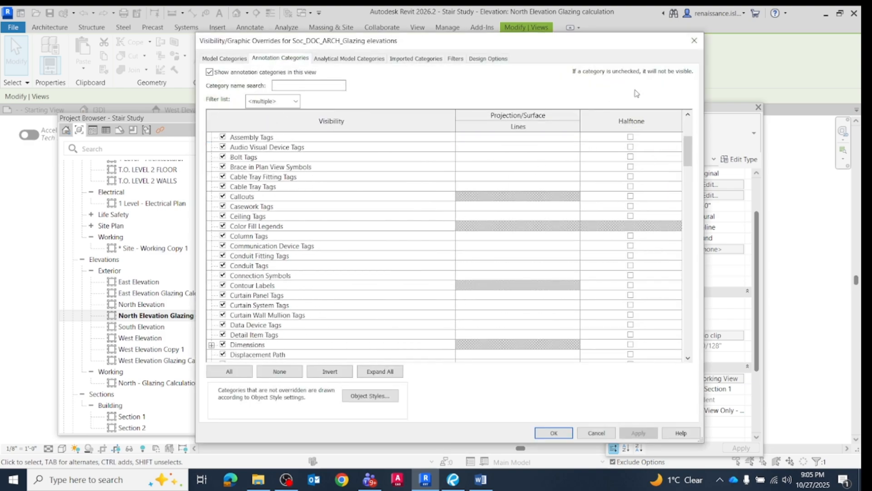
{"action": "left_click", "coordinate": [694, 40]}
{"action": "left_click", "coordinate": [584, 93]}
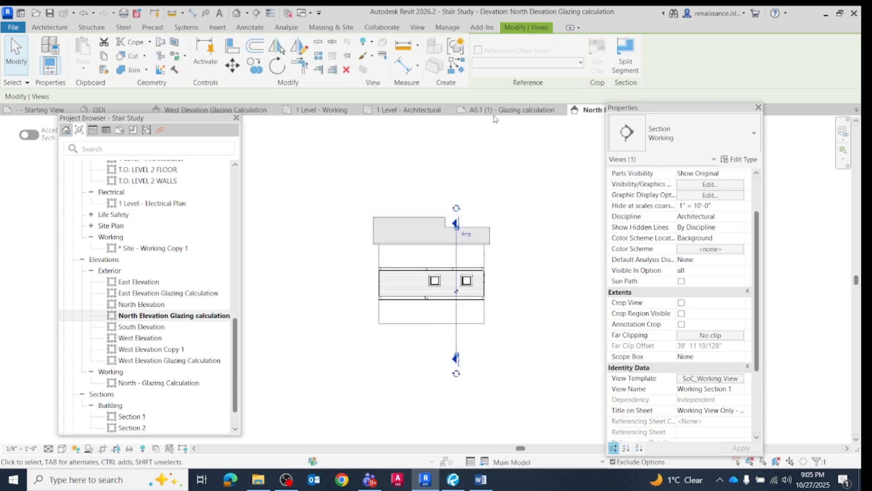
{"action": "left_click_drag", "start_coordinate": [633, 111], "coordinate": [662, 143]}
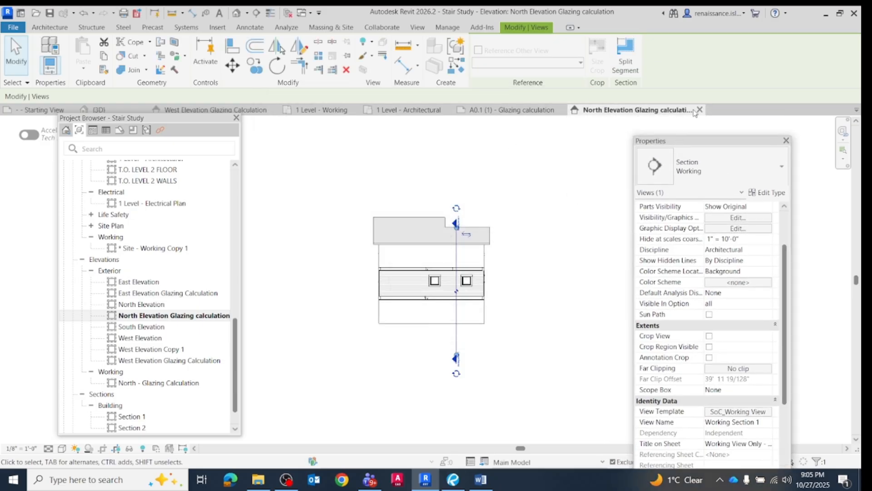
Step: Close the North Elevation Glazing calculation view to return to the West Elevation Glazing Calculation view
{"action": "left_click", "coordinate": [698, 111]}
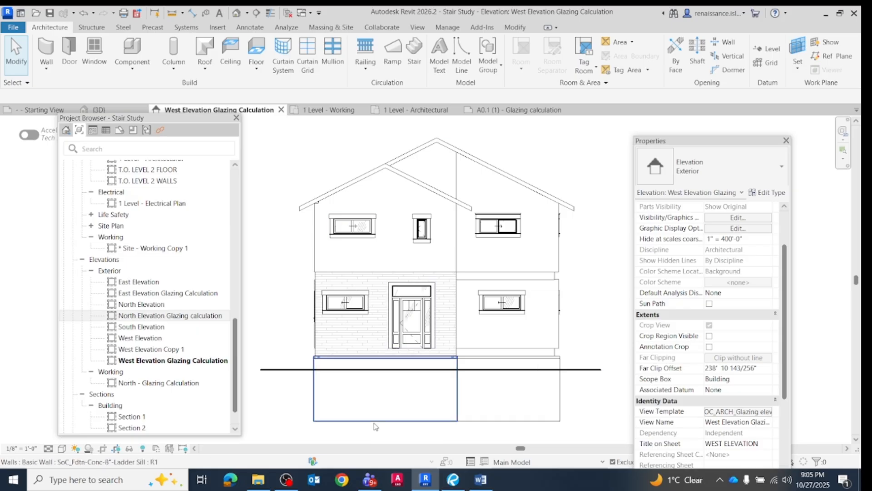
{"action": "scroll", "coordinate": [380, 347], "scroll_direction": "down", "scroll_amount": 1}
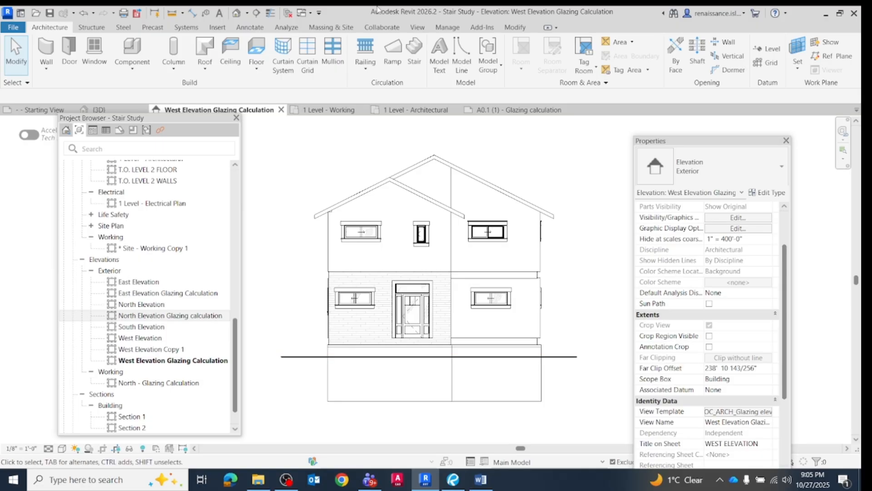
Step: Start a detail line, review the available SoC_Solid line styles, and leave the command without drawing
{"action": "left_click", "coordinate": [252, 28]}
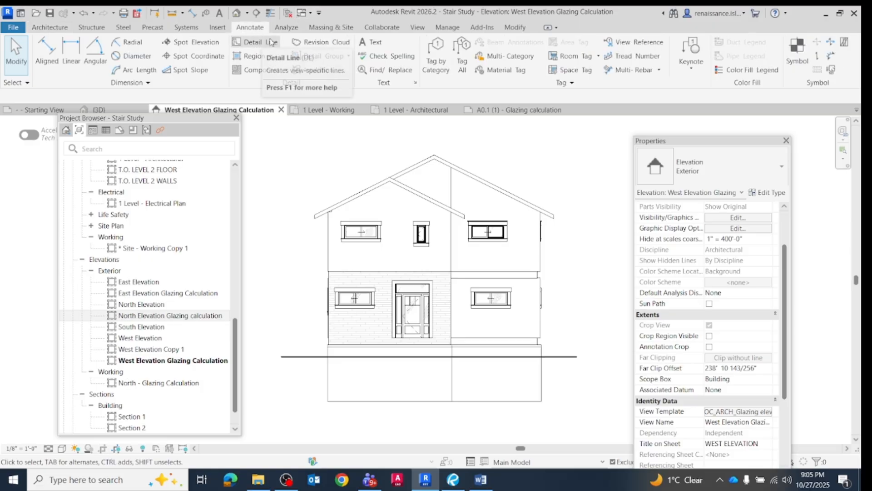
{"action": "left_click", "coordinate": [267, 47]}
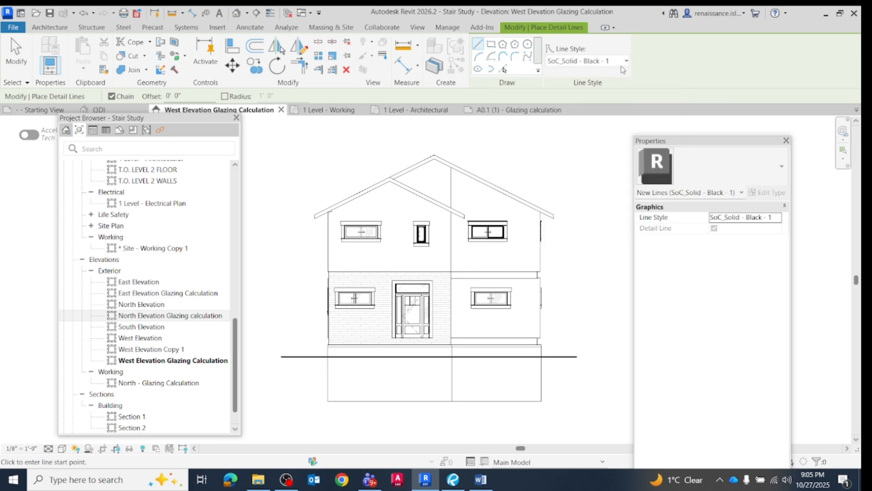
{"action": "left_click", "coordinate": [626, 62]}
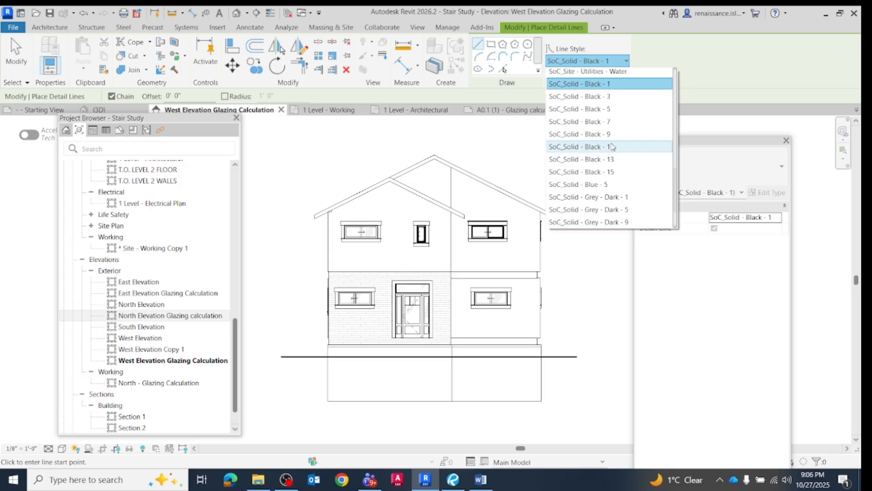
{"action": "left_click", "coordinate": [592, 300]}
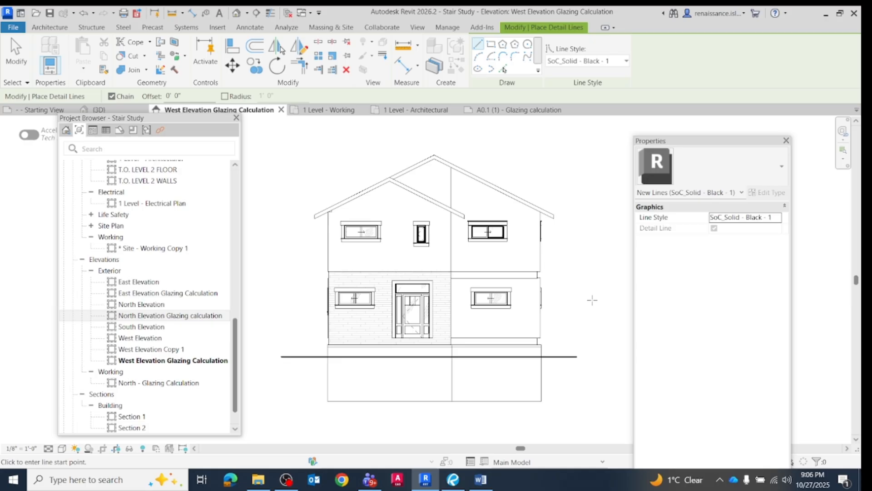
{"action": "key", "text": "Escape"}
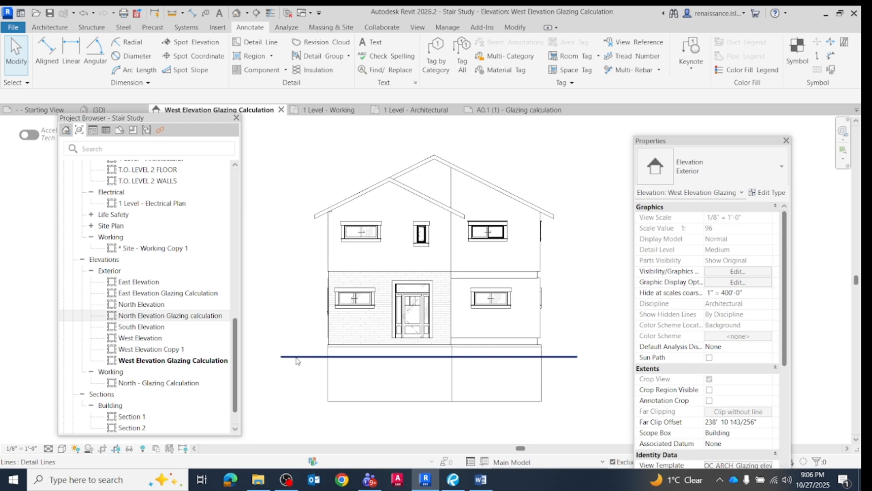
Step: Switch to Revu to examine the coloured elevations on the EFB Example spatial separation sheet, and return to Revit
{"action": "scroll", "coordinate": [415, 439], "scroll_direction": "up", "scroll_amount": 1}
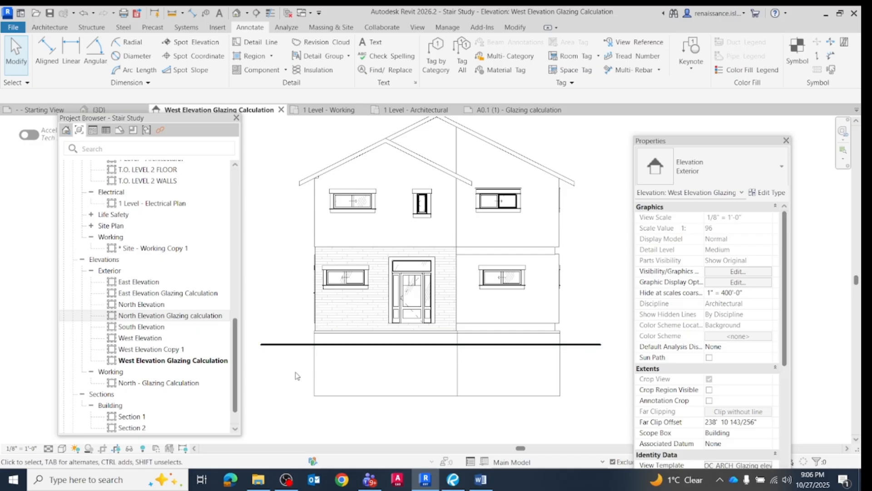
{"action": "left_click", "coordinate": [272, 57]}
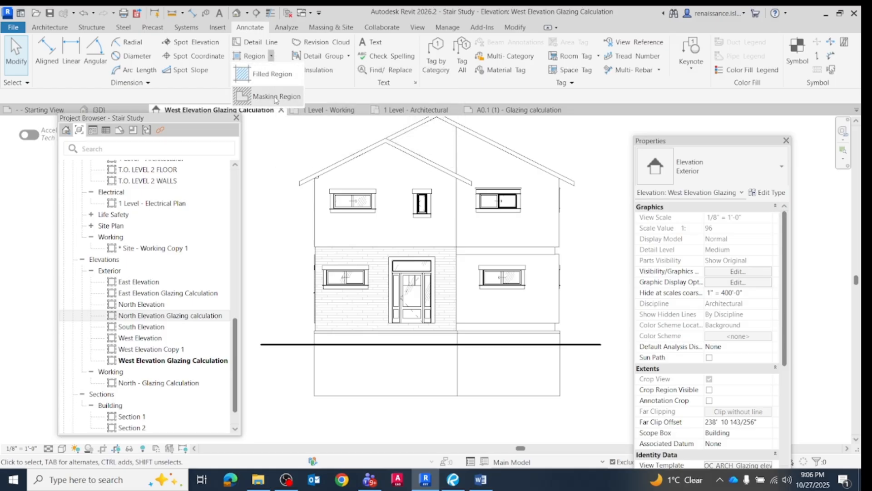
{"action": "left_click", "coordinate": [457, 479]}
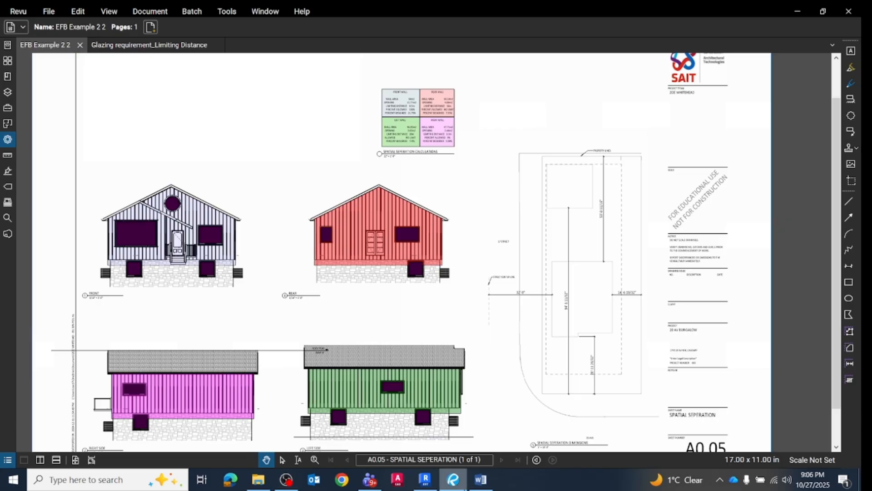
{"action": "left_click", "coordinate": [424, 479]}
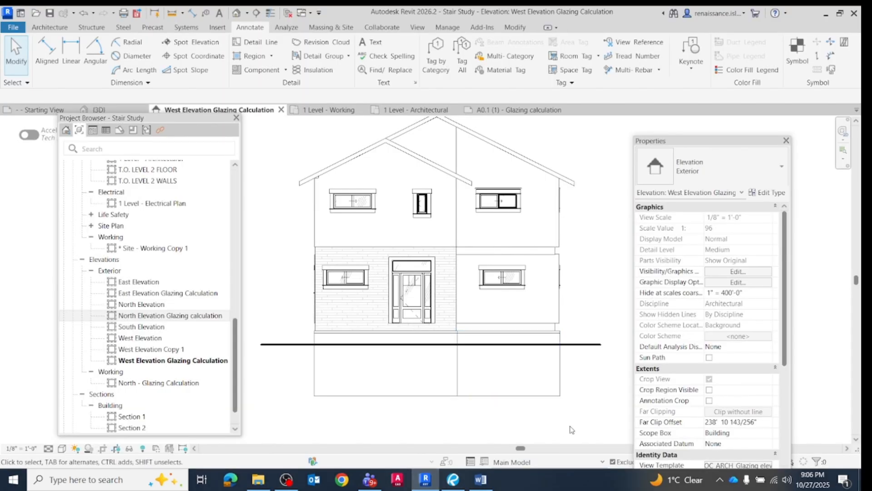
Step: Hide the foundation below the west elevation's grade line with a rectangular masking region of about 280 SF, bounded by invisible lines
{"action": "left_click", "coordinate": [275, 56]}
{"action": "left_click", "coordinate": [267, 94]}
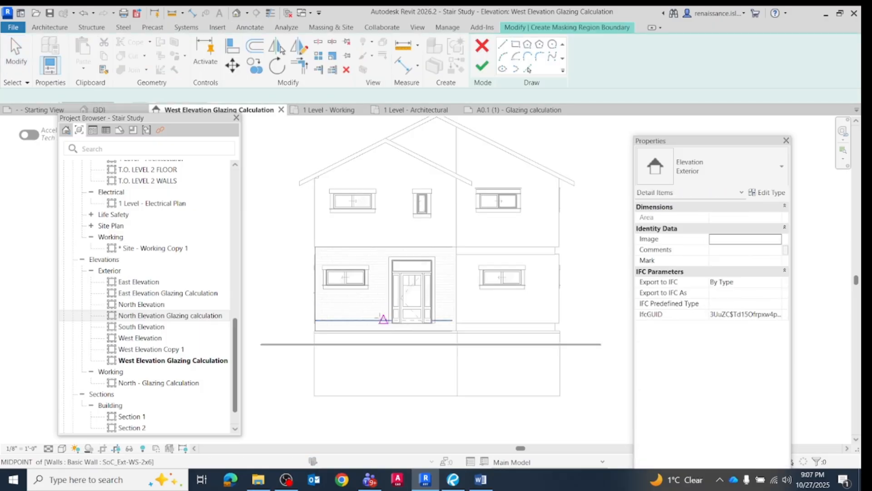
{"action": "left_click", "coordinate": [517, 45]}
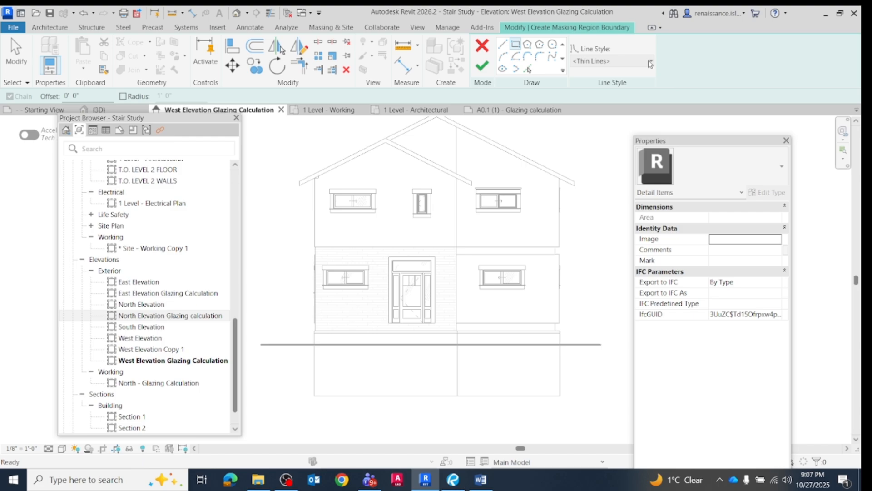
{"action": "left_click", "coordinate": [651, 64]}
{"action": "scroll", "coordinate": [639, 140], "scroll_direction": "up", "scroll_amount": 3}
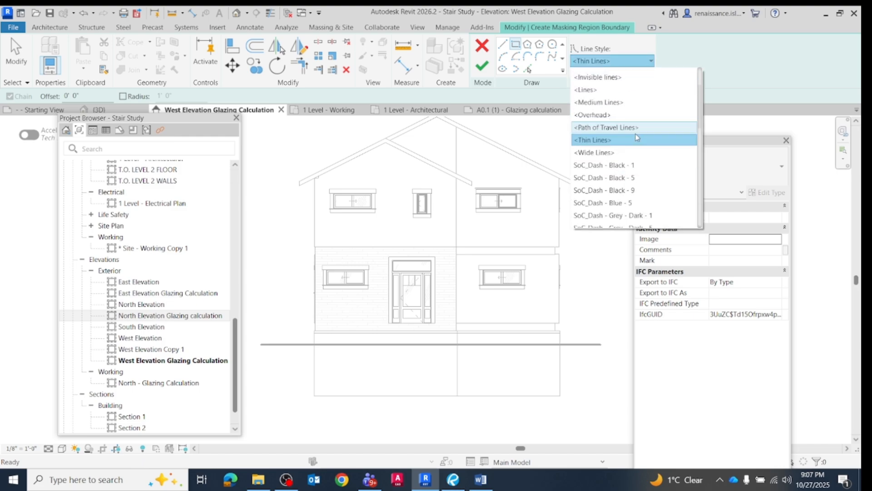
{"action": "scroll", "coordinate": [638, 140], "scroll_direction": "up", "scroll_amount": 1}
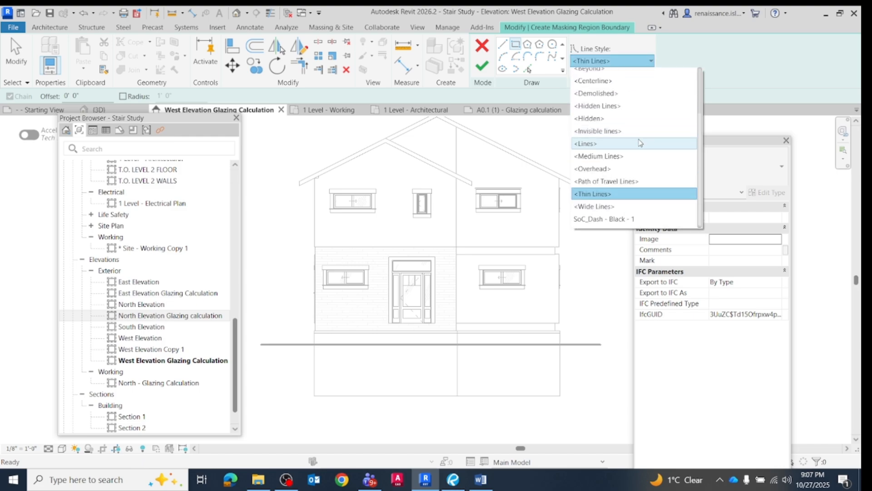
{"action": "scroll", "coordinate": [640, 144], "scroll_direction": "up", "scroll_amount": 1}
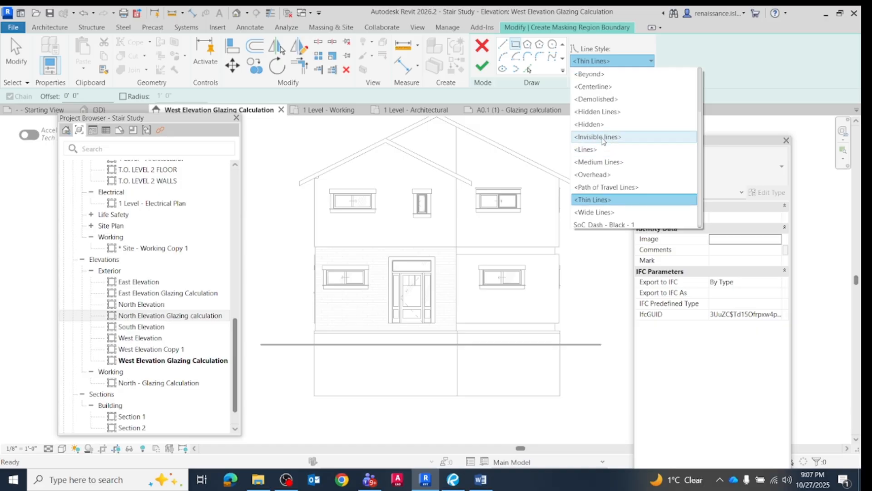
{"action": "left_click", "coordinate": [605, 138]}
{"action": "left_click", "coordinate": [305, 345]}
{"action": "left_click", "coordinate": [572, 405]}
{"action": "left_click", "coordinate": [482, 66]}
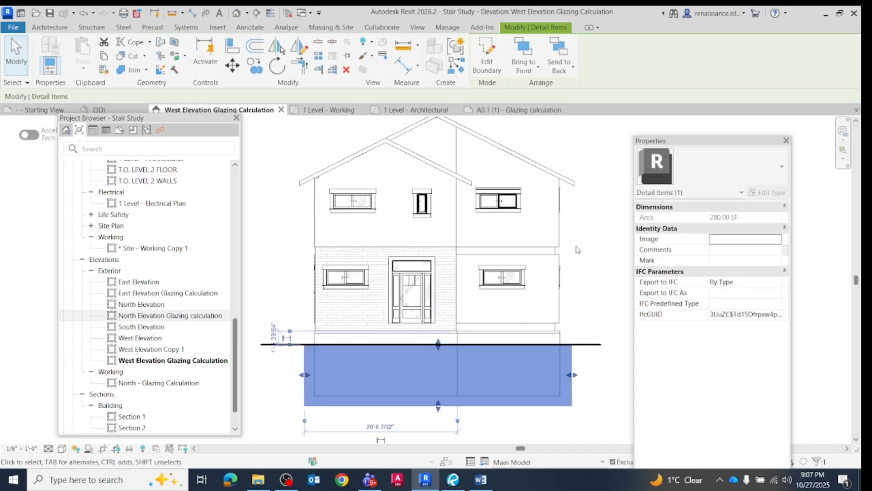
{"action": "left_click", "coordinate": [576, 250]}
{"action": "scroll", "coordinate": [315, 351], "scroll_direction": "down", "scroll_amount": 2}
{"action": "middle_click_drag", "start_coordinate": [296, 413], "coordinate": [349, 366]}
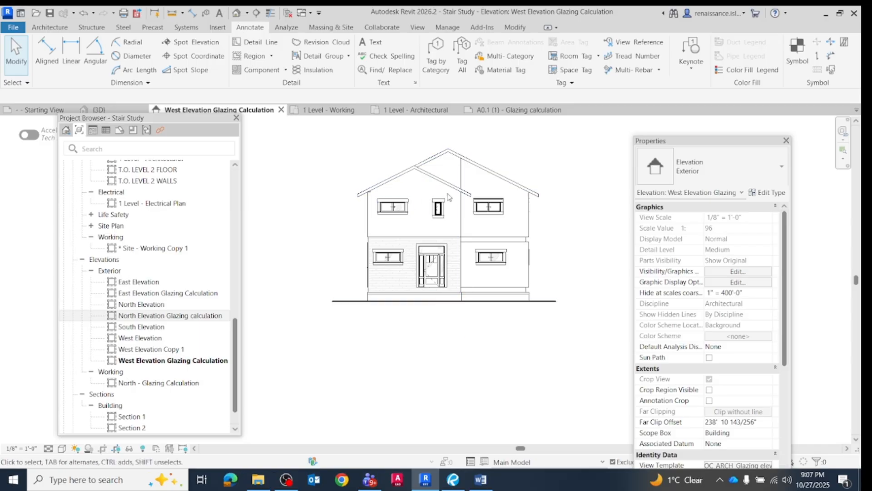
Step: Draw a rectangular SoC_Solid Fill - green filled region with thin lines over the brick-entry wall section, from the eave corner to the grade line
{"action": "scroll", "coordinate": [502, 145], "scroll_direction": "up", "scroll_amount": 2}
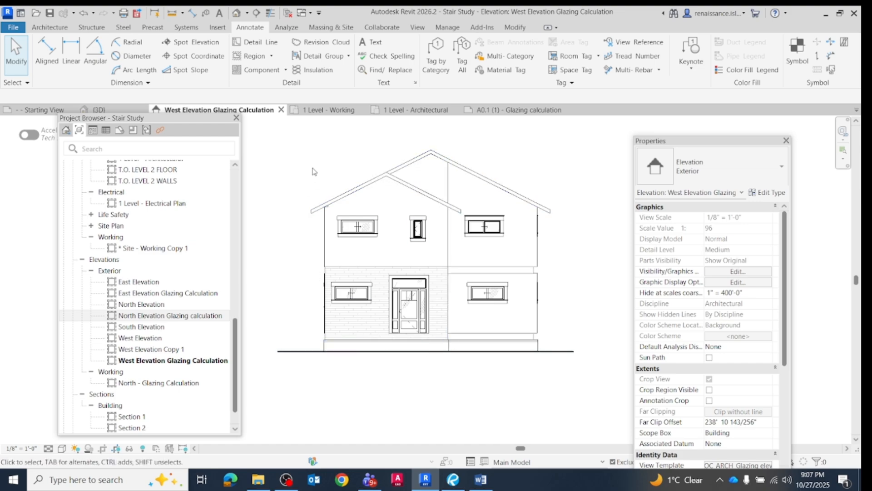
{"action": "left_click", "coordinate": [271, 56]}
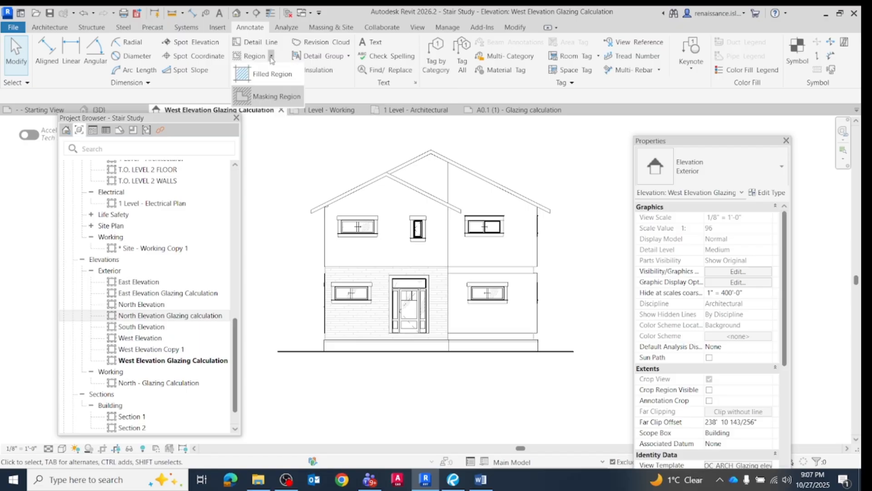
{"action": "left_click", "coordinate": [273, 74]}
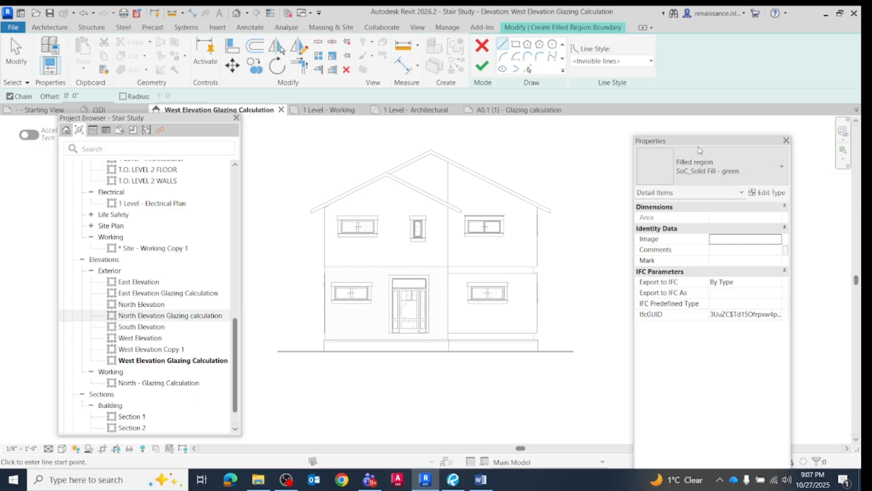
{"action": "left_click", "coordinate": [781, 169]}
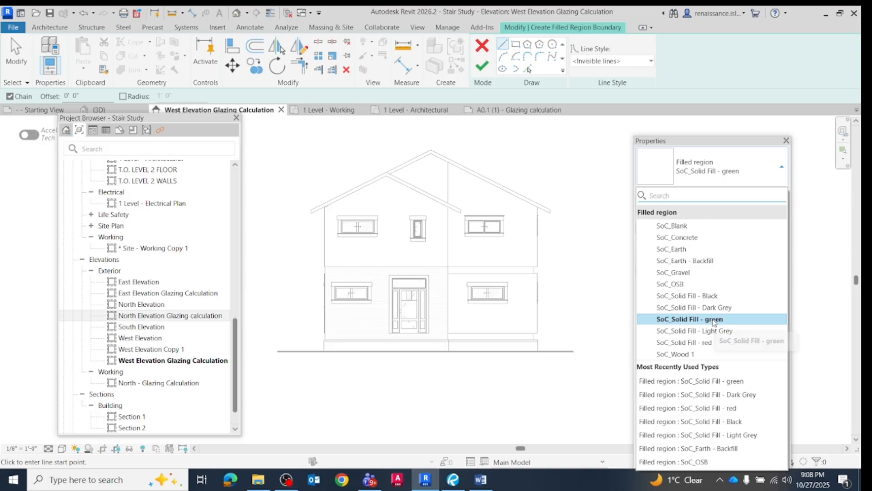
{"action": "left_click", "coordinate": [715, 319]}
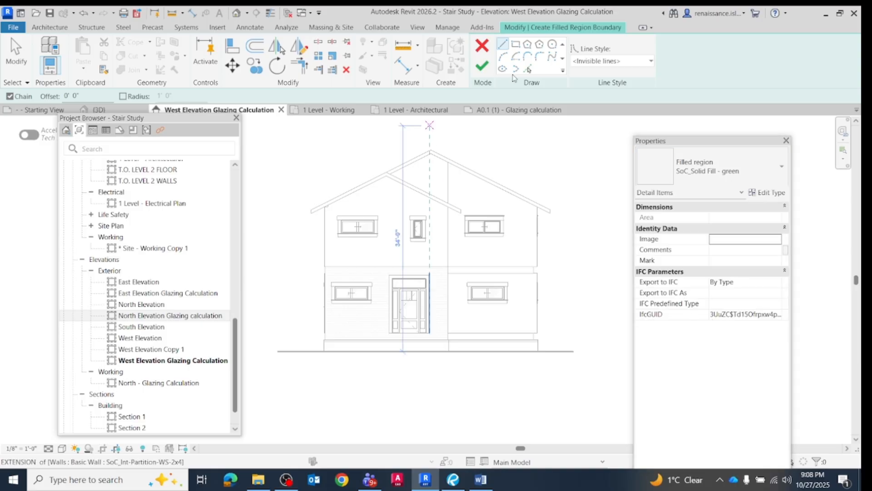
{"action": "left_click", "coordinate": [516, 44]}
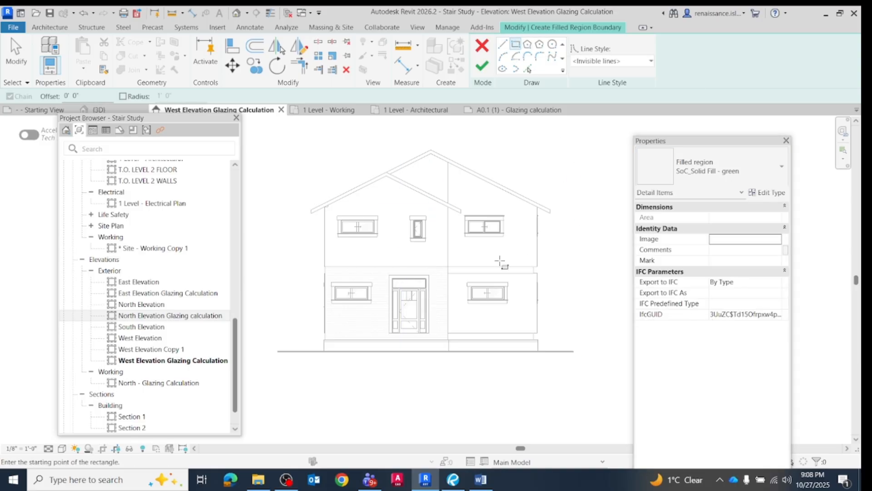
{"action": "left_click", "coordinate": [650, 62]}
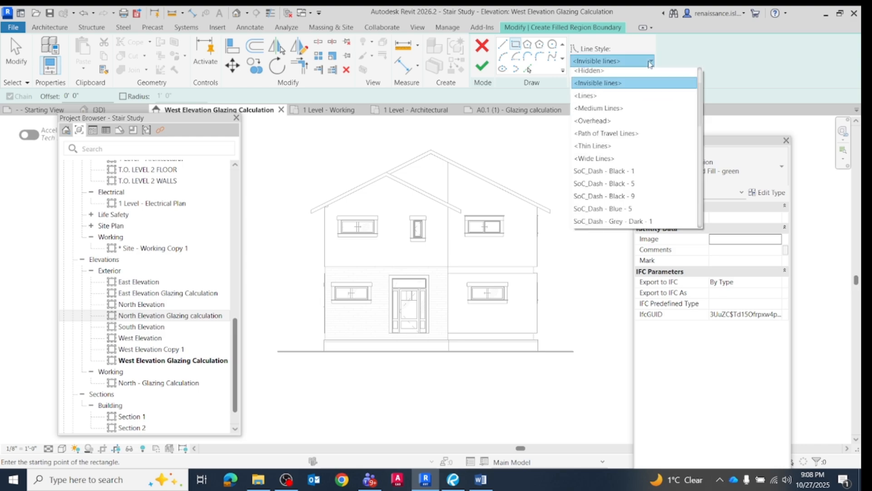
{"action": "left_click", "coordinate": [593, 146]}
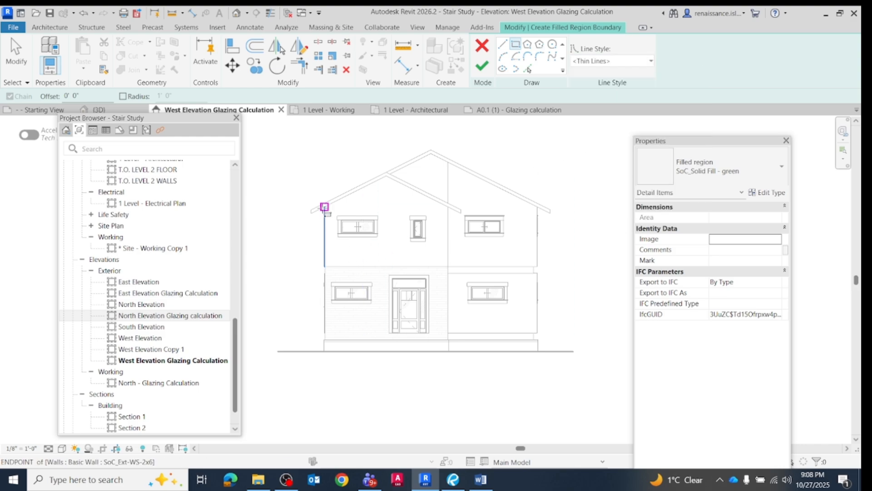
{"action": "left_click", "coordinate": [324, 207]}
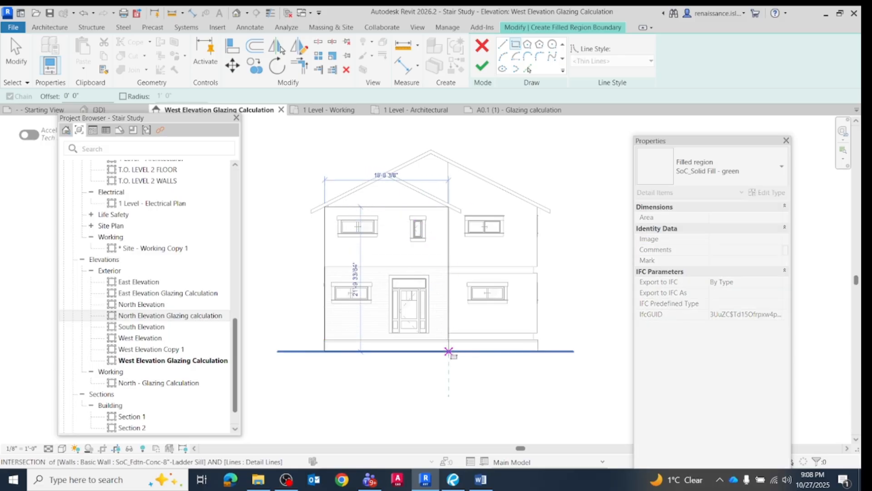
{"action": "left_click", "coordinate": [448, 351]}
{"action": "left_click", "coordinate": [483, 66]}
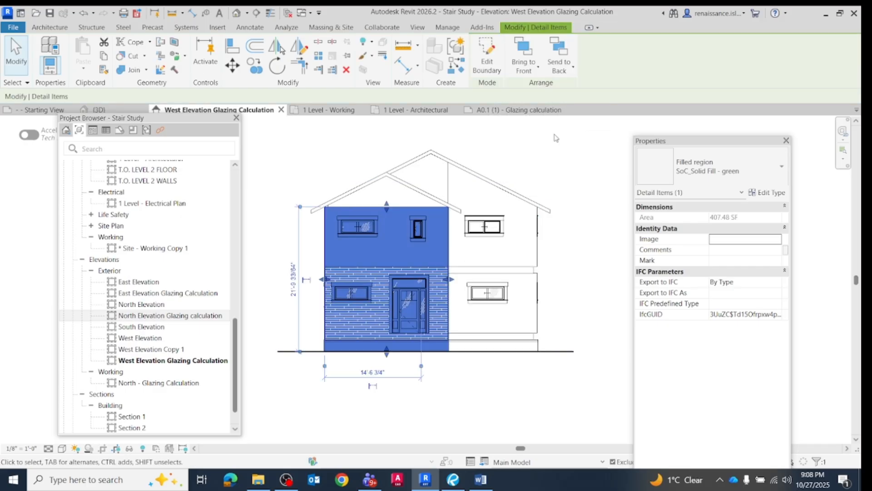
{"action": "left_click", "coordinate": [554, 151]}
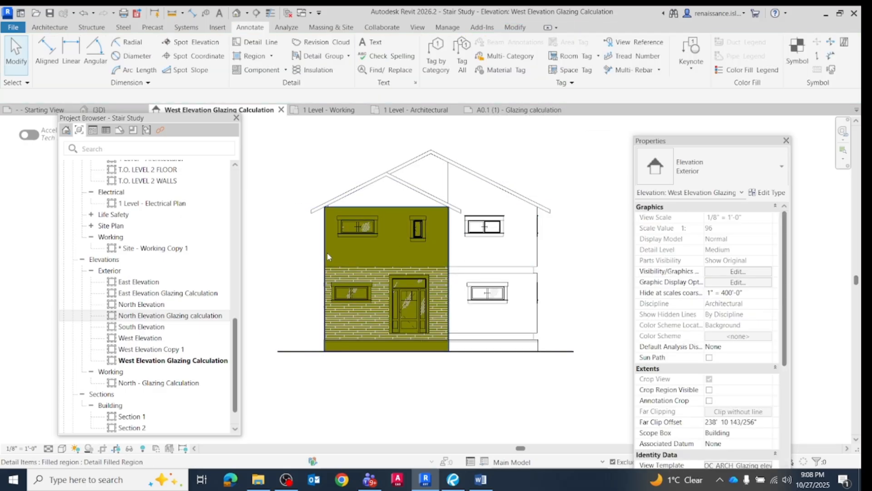
Step: Select the green filled region and check its area in Properties, moving the palette slightly
{"action": "scroll", "coordinate": [389, 390], "scroll_direction": "up", "scroll_amount": 3}
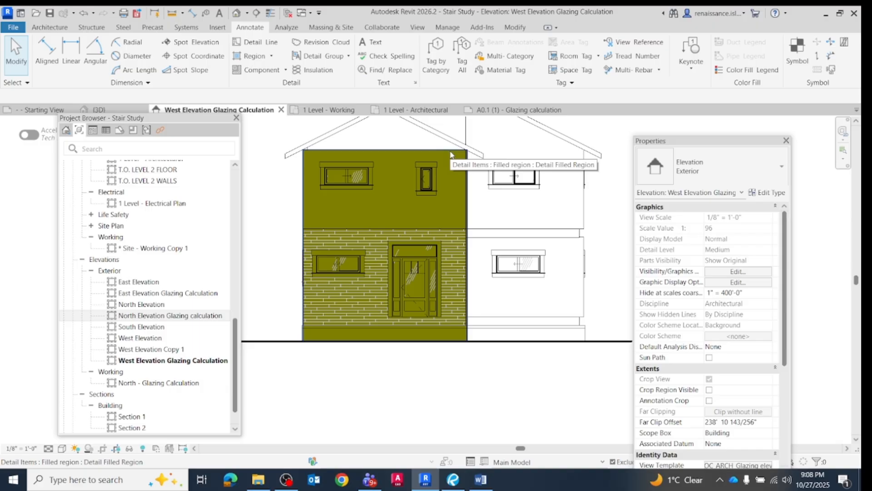
{"action": "left_click", "coordinate": [451, 155]}
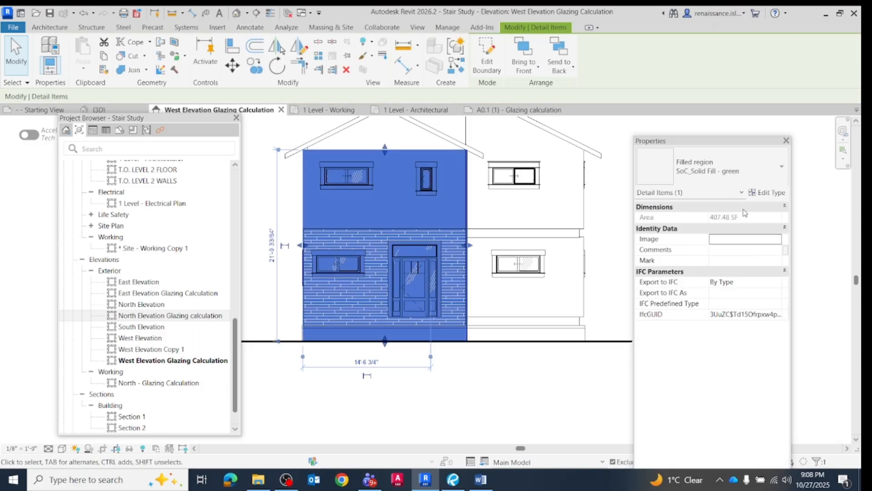
{"action": "left_click_drag", "start_coordinate": [719, 145], "coordinate": [696, 128]}
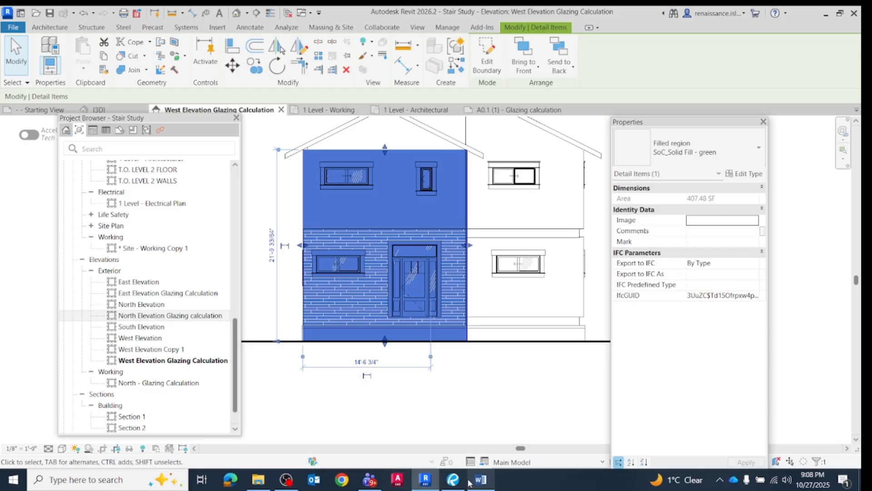
Step: Switch to Revu to examine the spatial separation calculations table, return to Revit, and deselect the filled region
{"action": "left_click", "coordinate": [453, 479]}
{"action": "scroll", "coordinate": [401, 78], "scroll_direction": "up", "scroll_amount": 6}
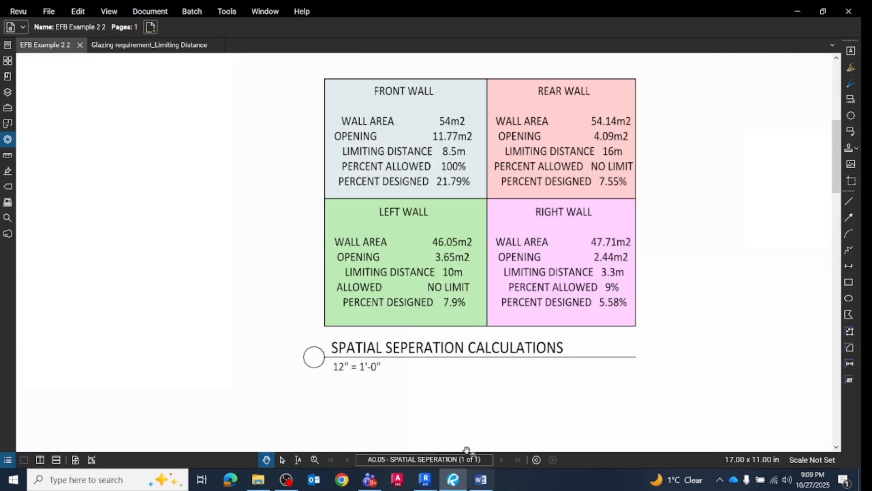
{"action": "mouse_move", "coordinate": [426, 479]}
{"action": "left_click", "coordinate": [425, 480]}
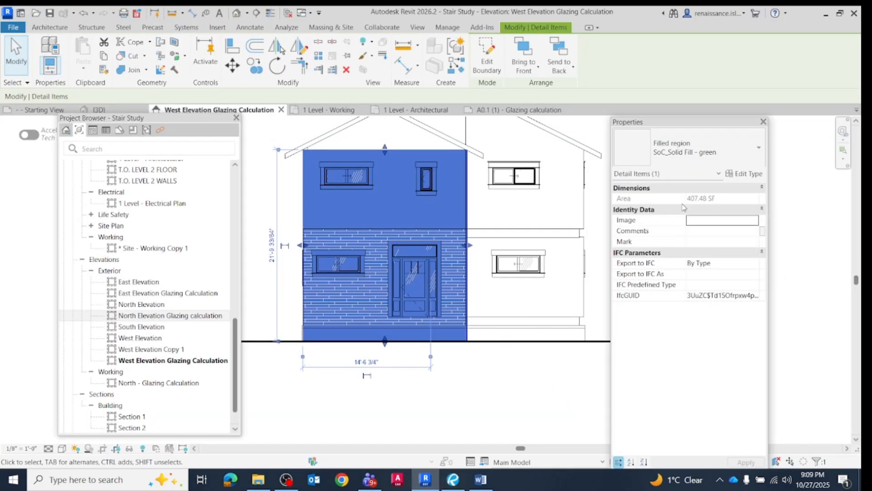
{"action": "left_click", "coordinate": [513, 380]}
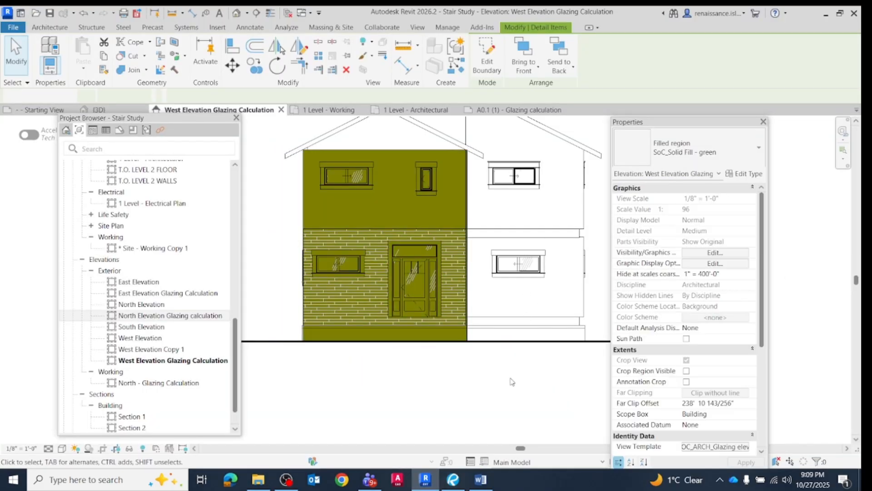
{"action": "left_click", "coordinate": [454, 154]}
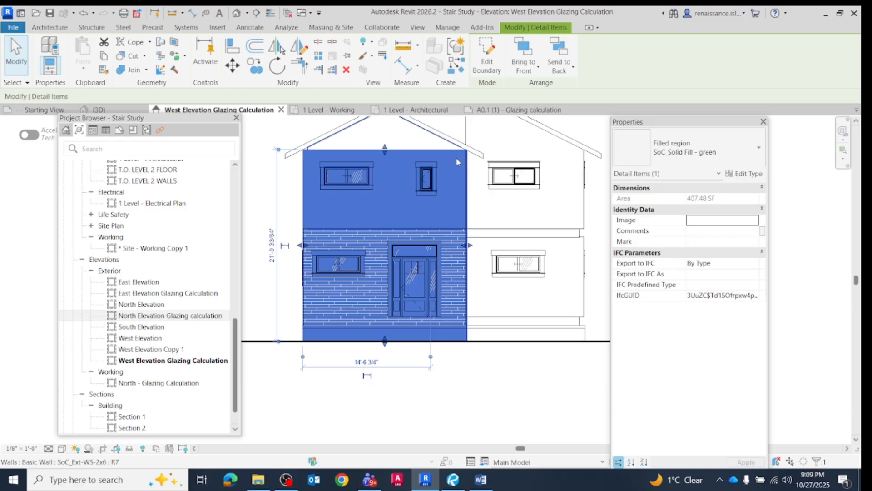
{"action": "right_click", "coordinate": [457, 162]}
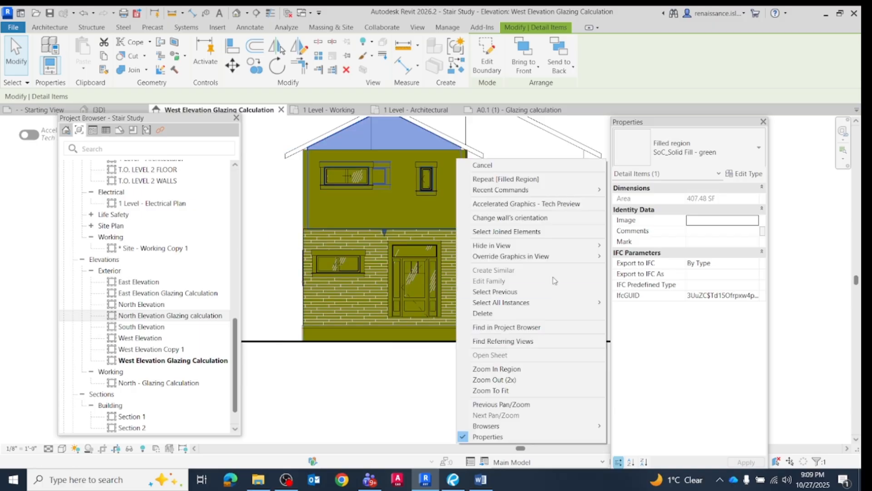
{"action": "mouse_move", "coordinate": [563, 261]}
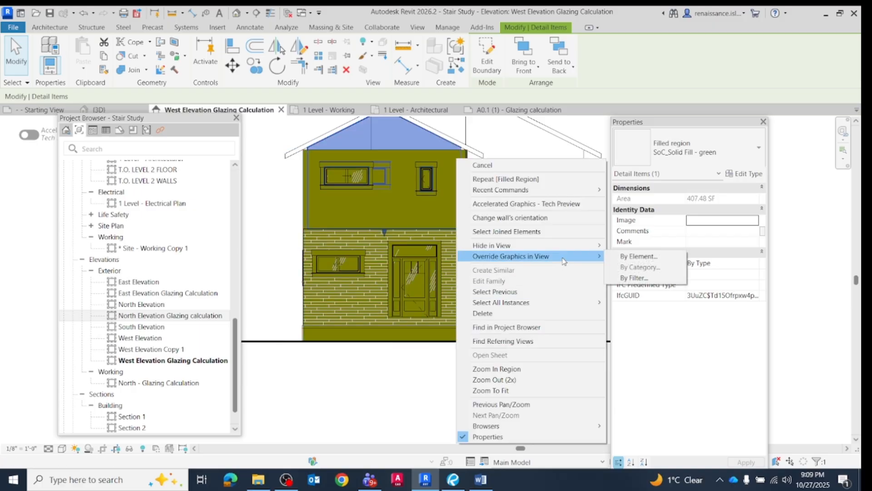
{"action": "left_click", "coordinate": [636, 256]}
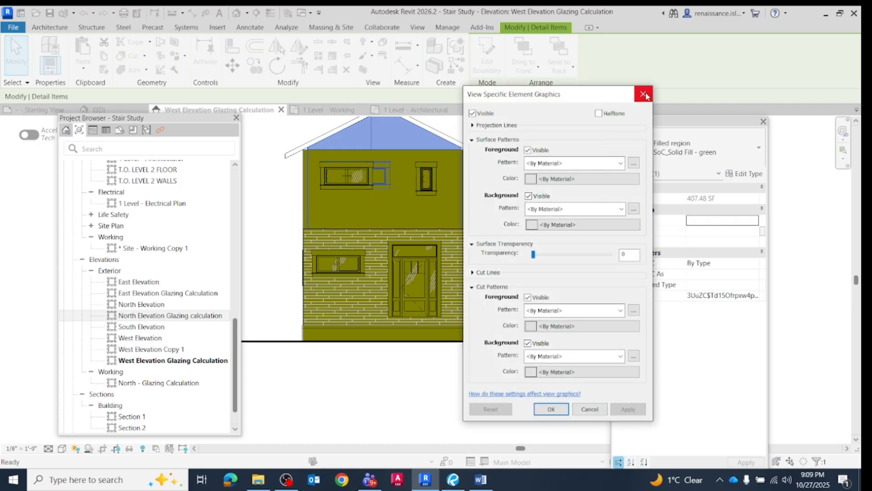
{"action": "left_click", "coordinate": [646, 96]}
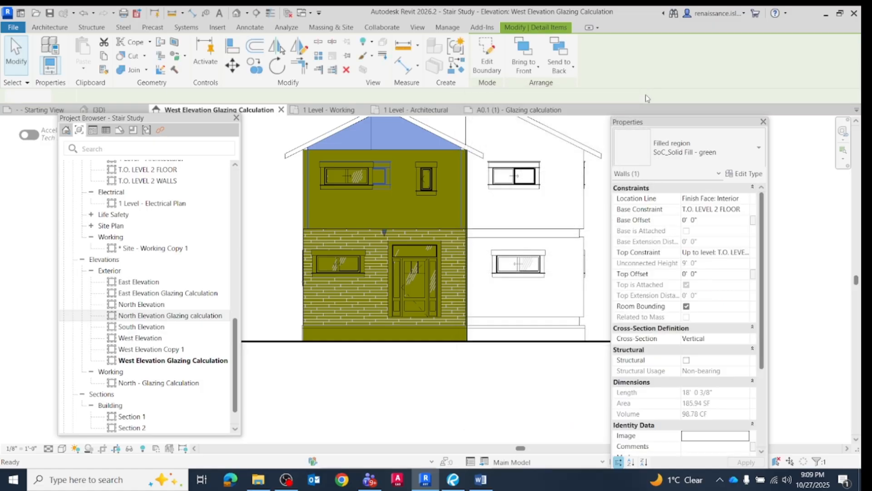
{"action": "left_click", "coordinate": [461, 396]}
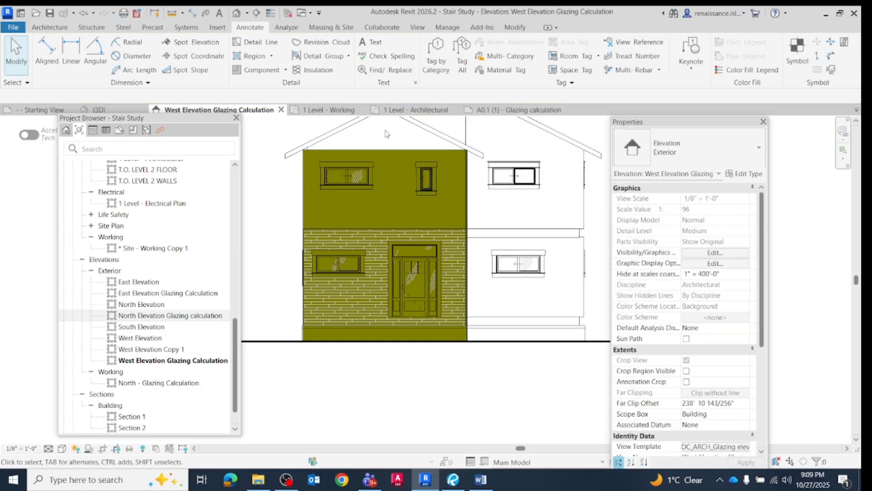
Step: Override the green filled region's graphics in this view by element, setting its surface transparency to about 20
{"action": "left_click", "coordinate": [418, 150]}
{"action": "right_click", "coordinate": [449, 202]}
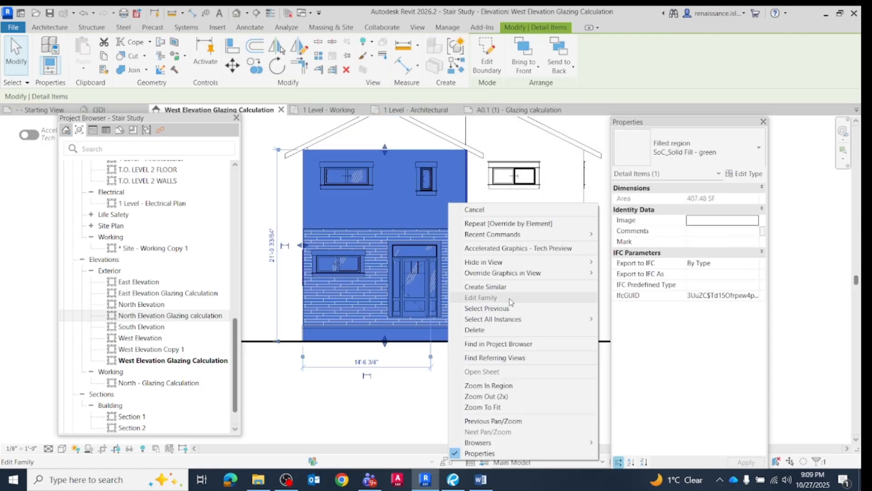
{"action": "mouse_move", "coordinate": [518, 275]}
{"action": "left_click", "coordinate": [627, 273]}
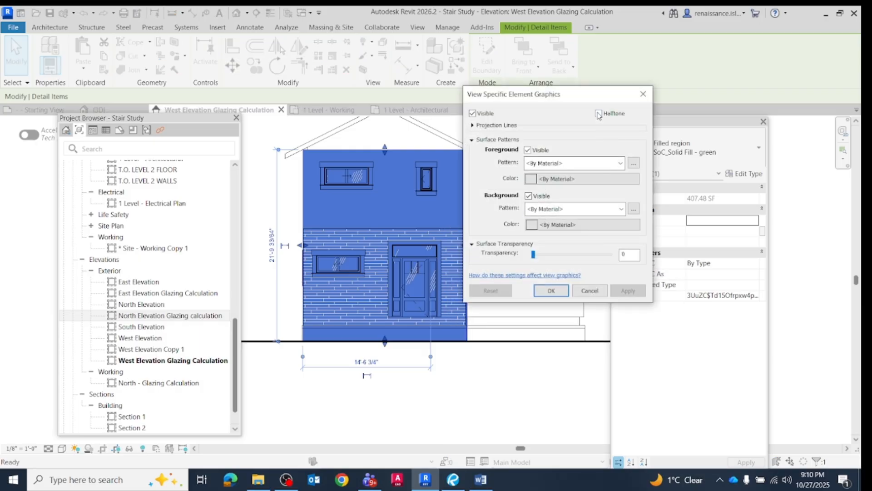
{"action": "left_click_drag", "start_coordinate": [534, 255], "coordinate": [551, 258]}
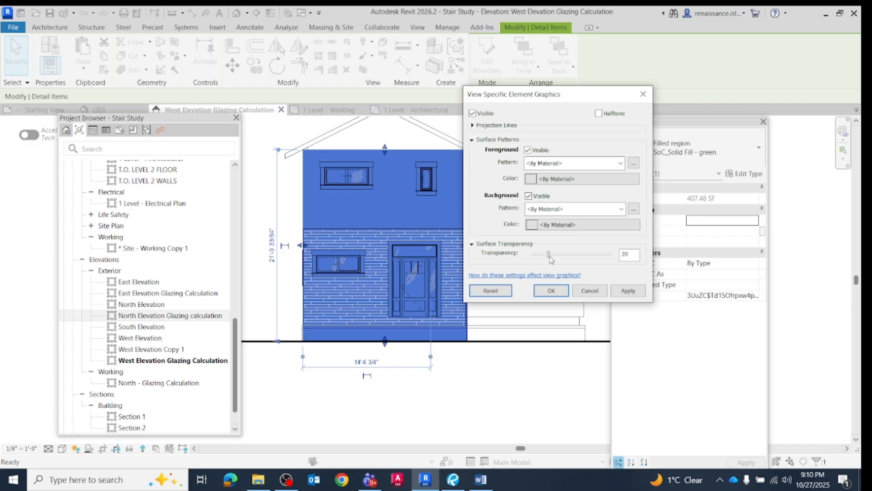
{"action": "left_click", "coordinate": [582, 292]}
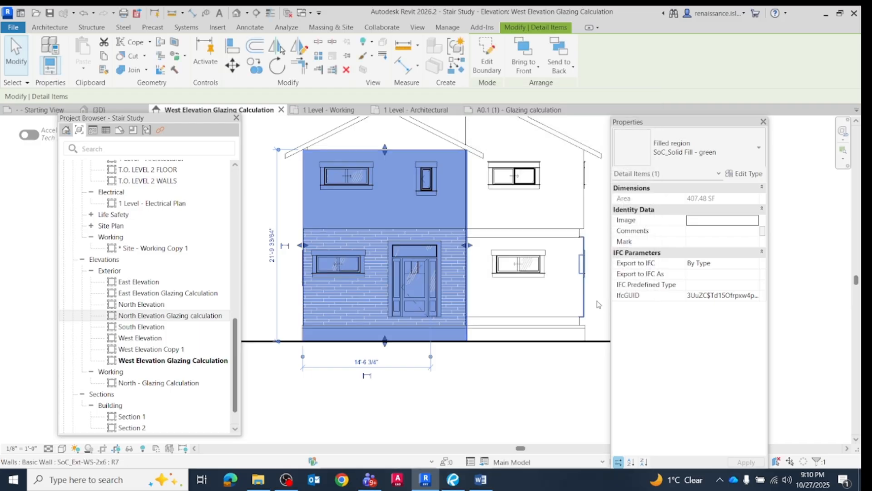
{"action": "left_click", "coordinate": [483, 398]}
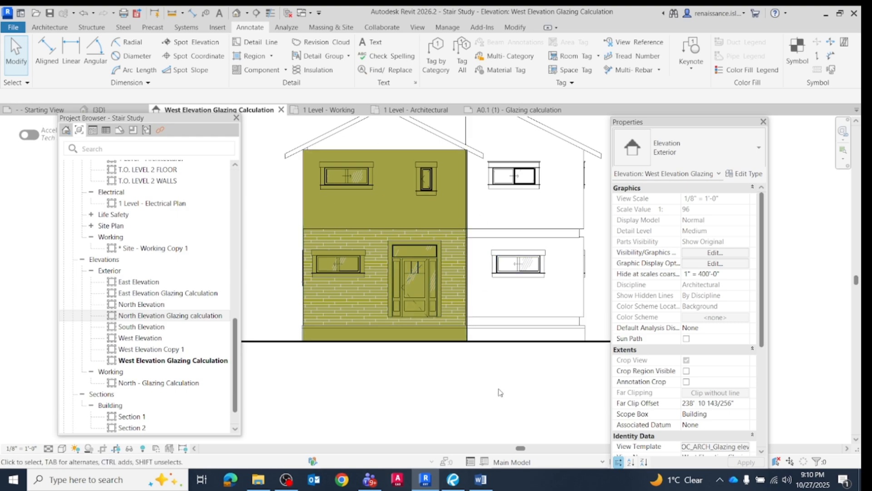
Step: Select the green filled region to check its area in the properties, then deselect it
{"action": "scroll", "coordinate": [459, 374], "scroll_direction": "down", "scroll_amount": 1}
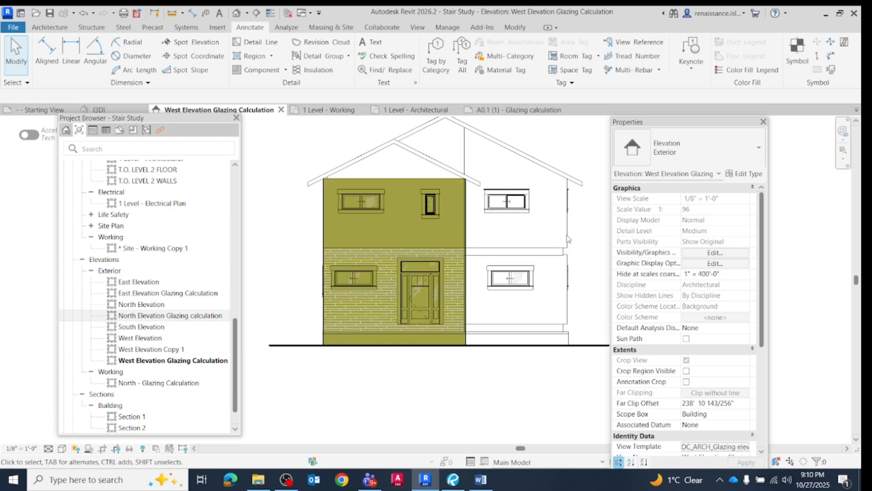
{"action": "left_click", "coordinate": [391, 218]}
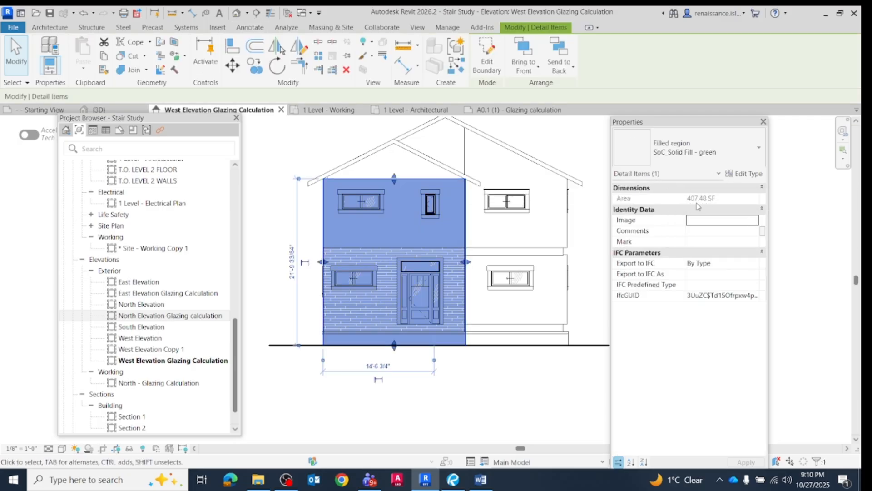
{"action": "left_click", "coordinate": [472, 389]}
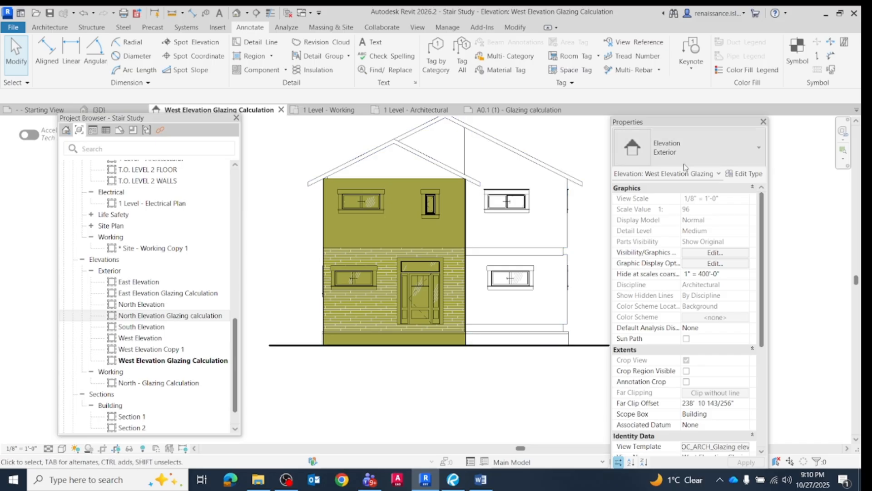
Step: Draw a rectangular SoC_Solid Fill - red filled region, 13'-5 3/8" wide, over the recessed wall section beside the green region, down to the grade line
{"action": "left_click", "coordinate": [271, 59]}
{"action": "left_click", "coordinate": [256, 73]}
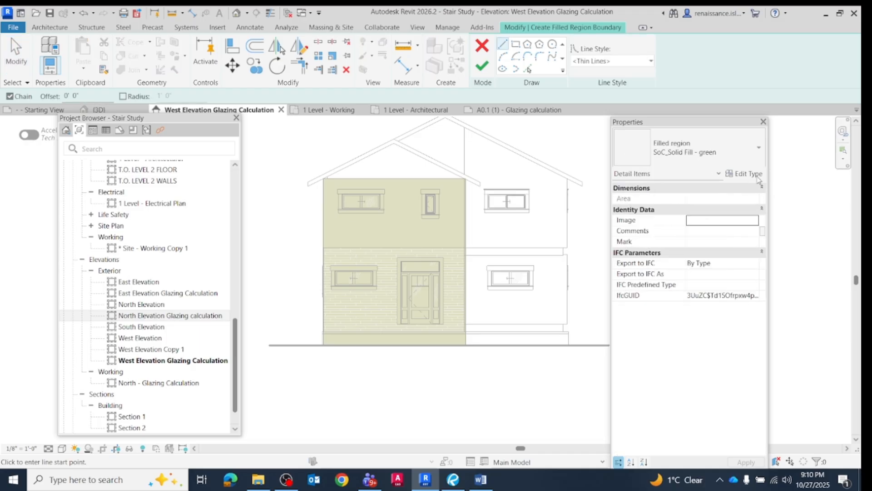
{"action": "left_click", "coordinate": [758, 148]}
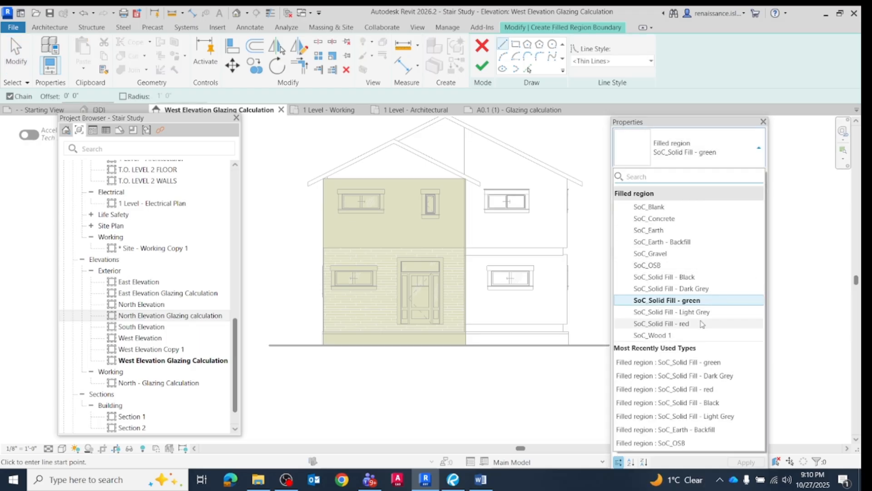
{"action": "left_click", "coordinate": [684, 324]}
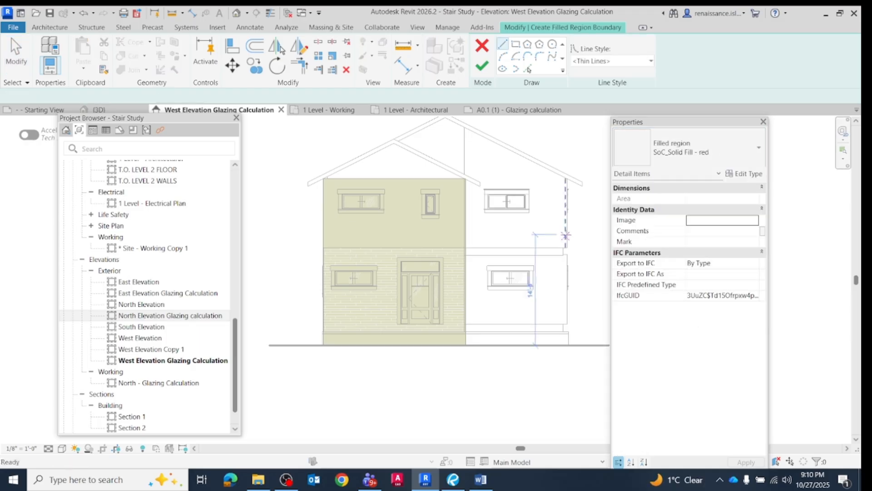
{"action": "left_click", "coordinate": [466, 179]}
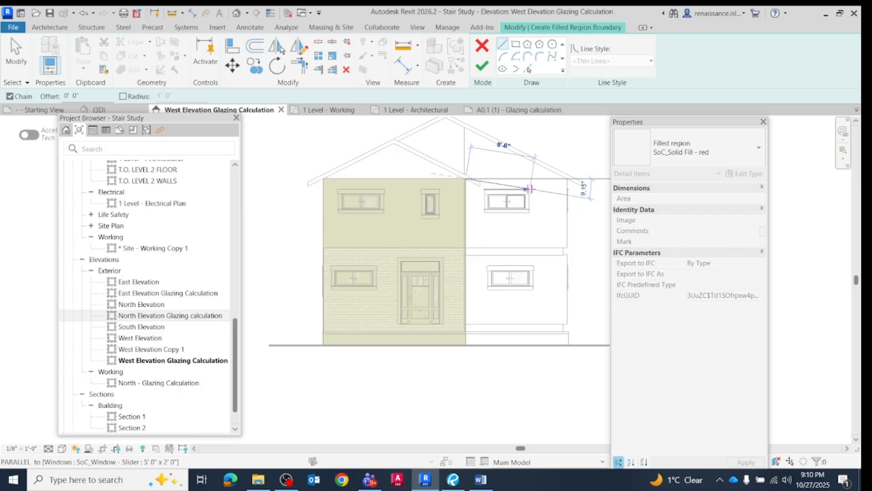
{"action": "key", "text": "Escape"}
{"action": "left_click", "coordinate": [515, 44]}
{"action": "left_click", "coordinate": [466, 178]}
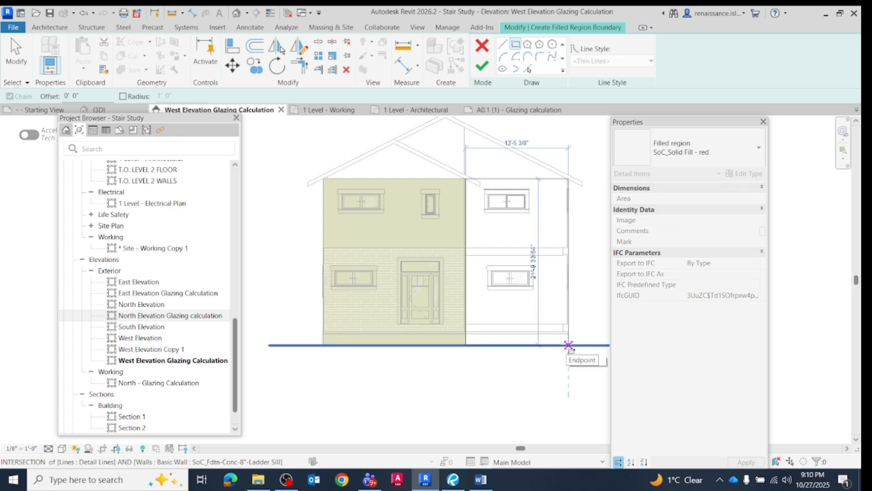
{"action": "left_click", "coordinate": [568, 345]}
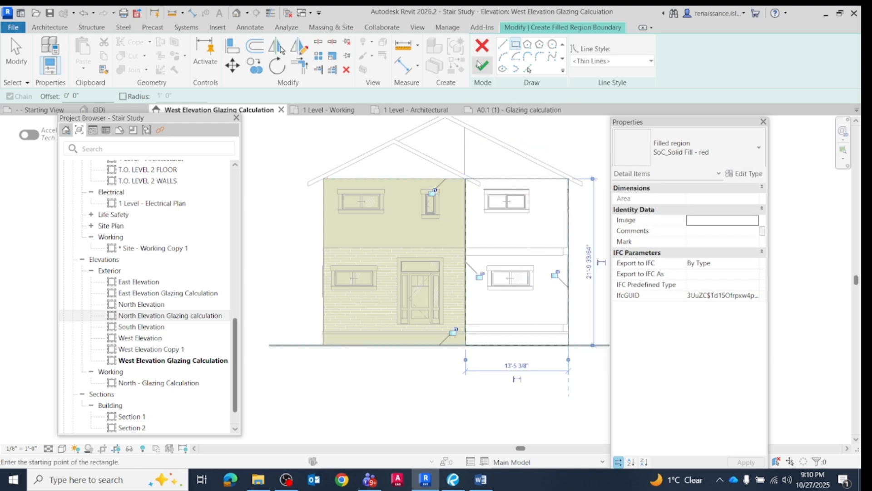
{"action": "left_click", "coordinate": [482, 66]}
{"action": "left_click", "coordinate": [589, 226]}
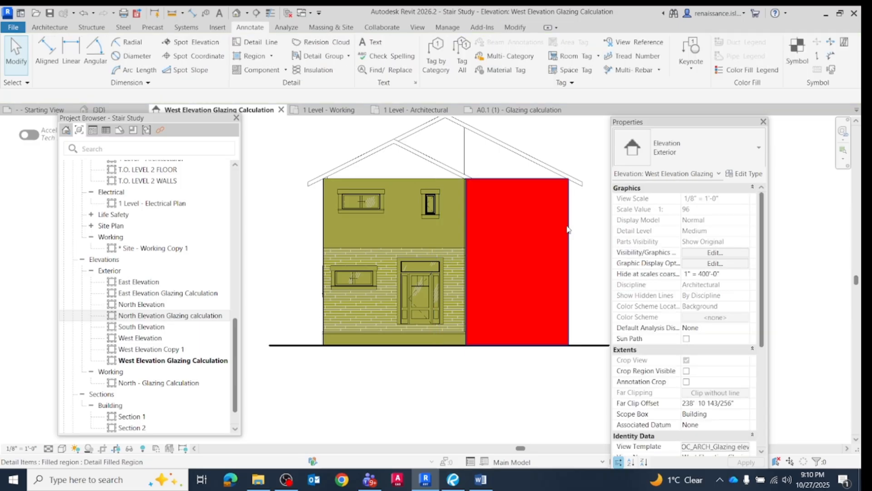
Step: Override the red filled region's graphics in this view by element to display it in halftone
{"action": "left_click", "coordinate": [567, 230]}
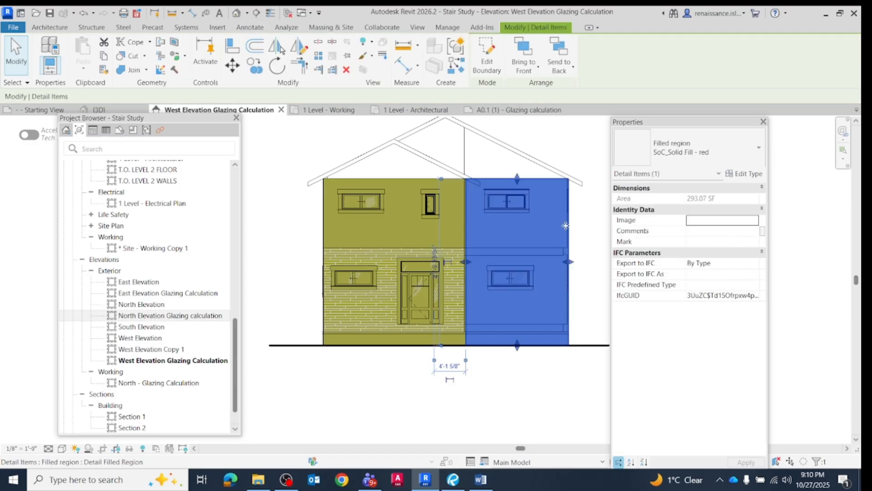
{"action": "right_click", "coordinate": [559, 231]}
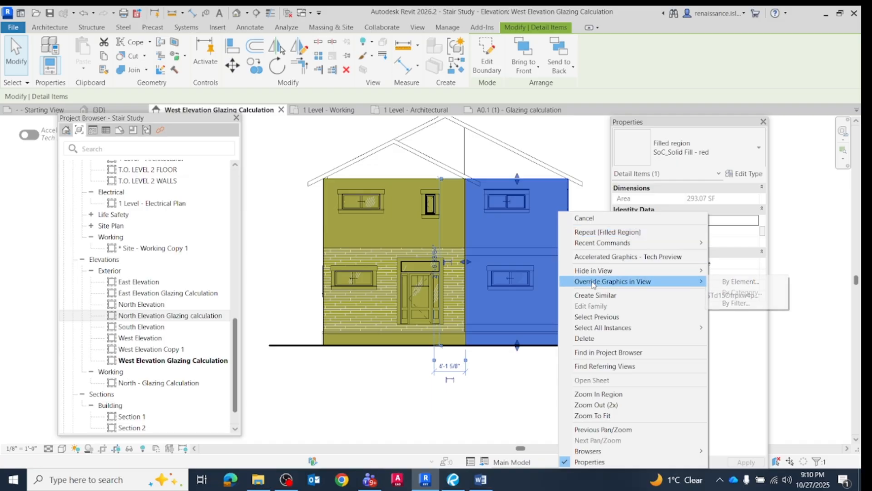
{"action": "left_click", "coordinate": [724, 282]}
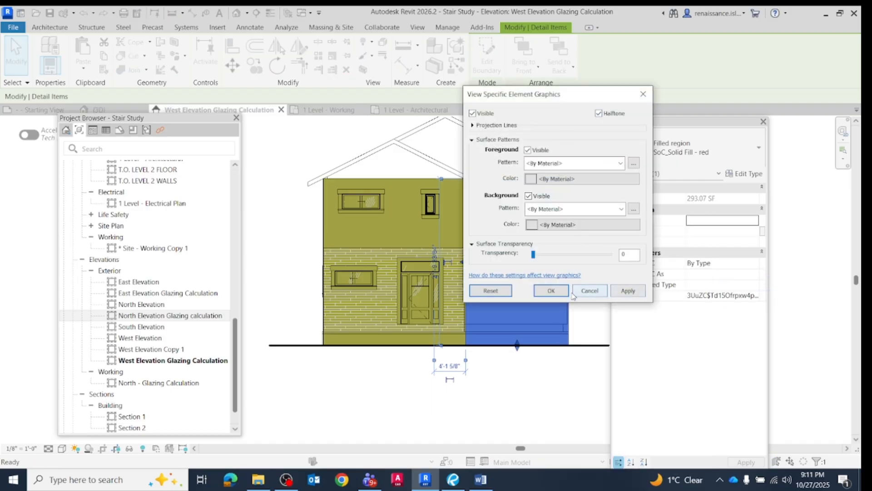
{"action": "left_click", "coordinate": [551, 290]}
{"action": "left_click", "coordinate": [563, 391]}
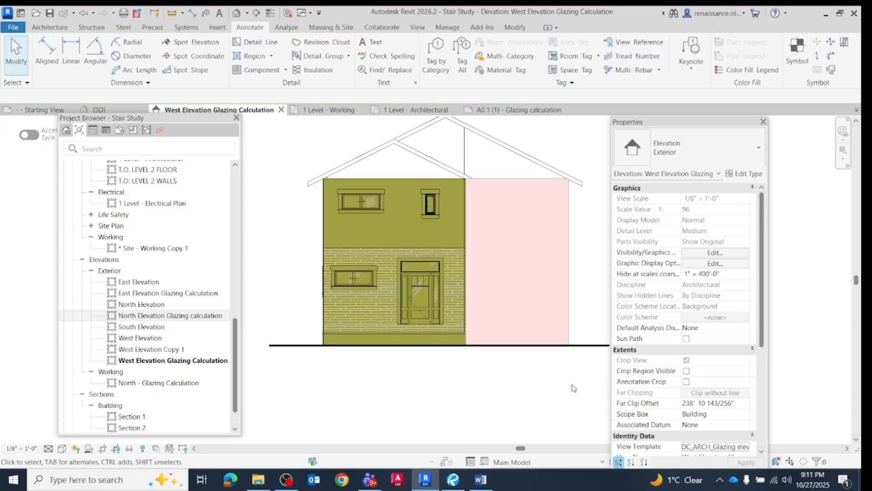
Step: Increase the red filled region's surface transparency with an element graphics override so the windows beneath show through
{"action": "left_click", "coordinate": [569, 263]}
{"action": "right_click", "coordinate": [550, 235]}
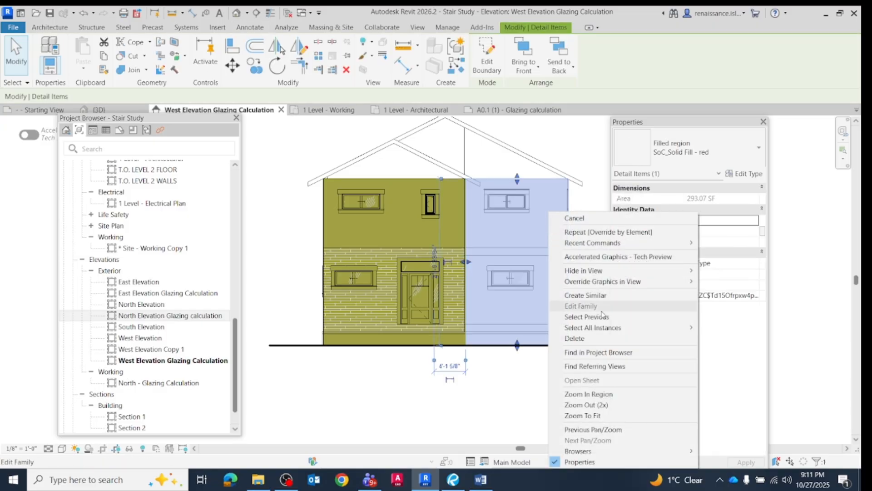
{"action": "mouse_move", "coordinate": [629, 283]}
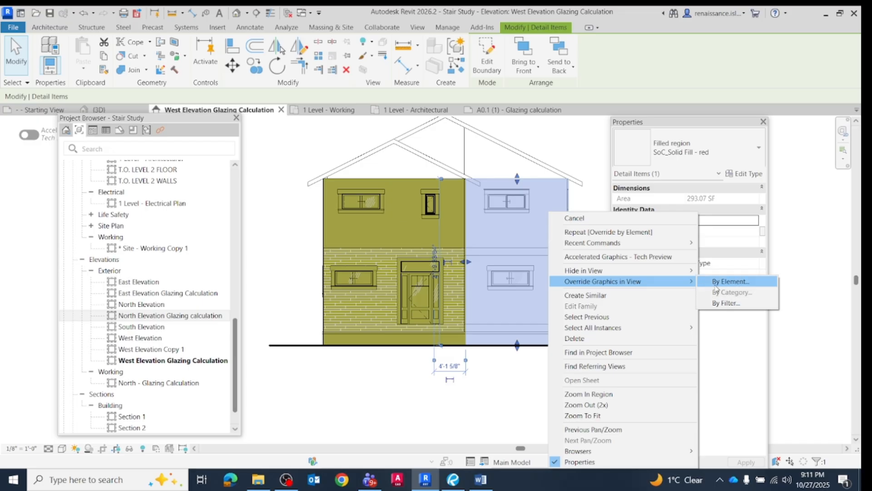
{"action": "left_click", "coordinate": [712, 284]}
{"action": "left_click_drag", "start_coordinate": [535, 256], "coordinate": [571, 258]}
{"action": "left_click", "coordinate": [592, 290]}
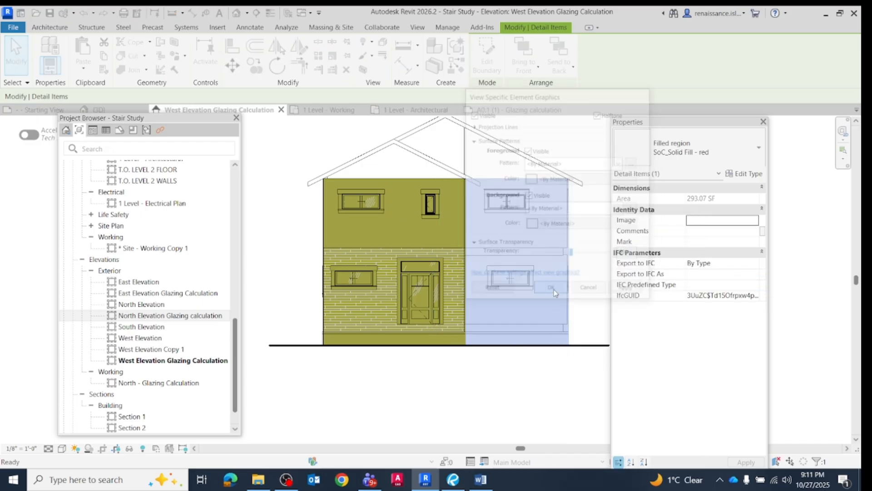
{"action": "left_click", "coordinate": [573, 381]}
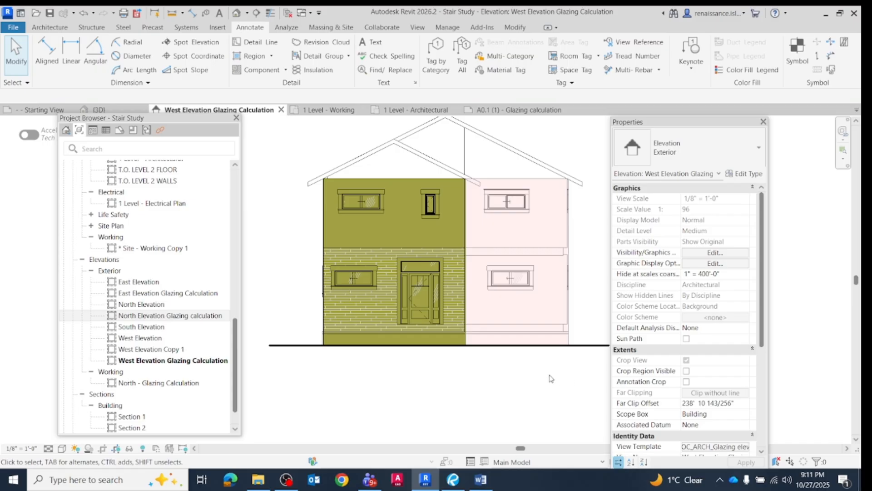
Step: Switch to Revu and add a text box reading EBF beside the Front Wall cell of the spatial separation table
{"action": "scroll", "coordinate": [469, 375], "scroll_direction": "down", "scroll_amount": 1}
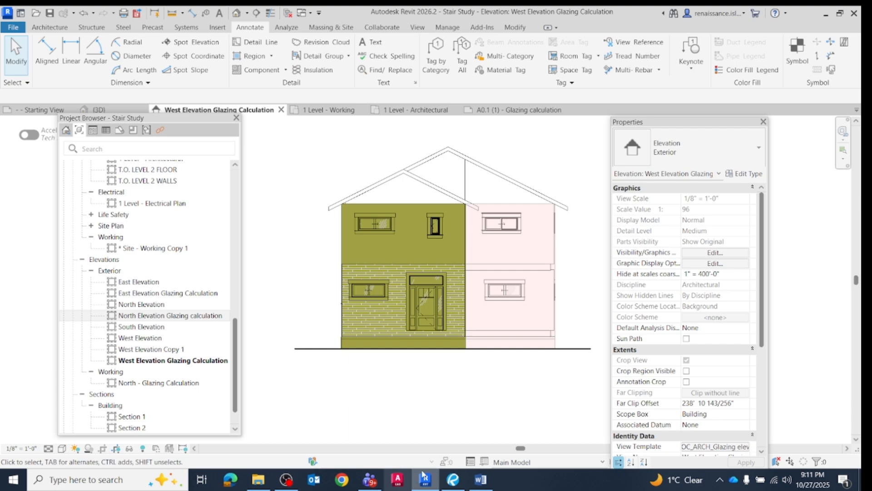
{"action": "left_click", "coordinate": [453, 478]}
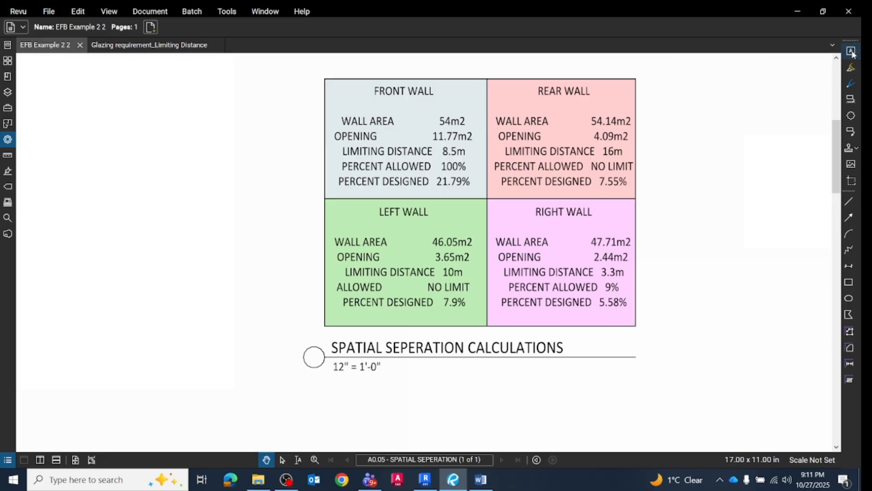
{"action": "key", "text": "t"}
{"action": "left_click_drag", "start_coordinate": [253, 99], "coordinate": [295, 121]}
{"action": "type", "text": "EBF"}
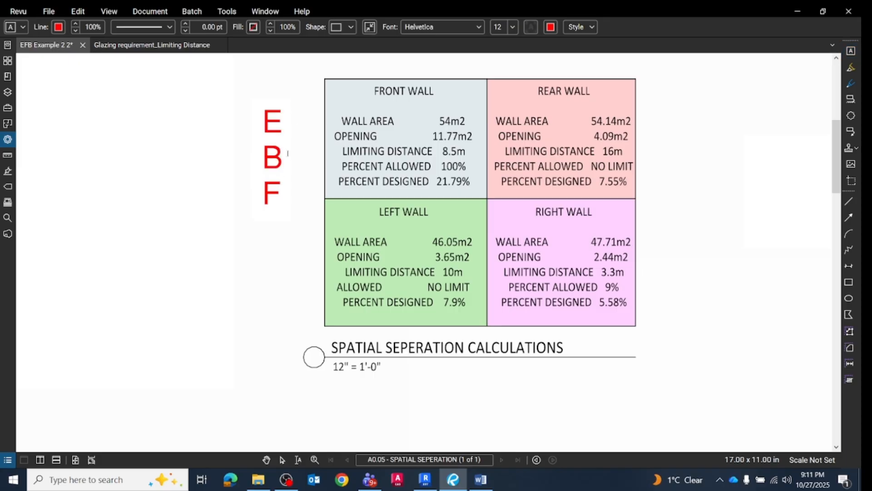
{"action": "key", "text": "Escape"}
Step: Widen the EBF text box so its letters fit on one line, and move it farther away from the table
{"action": "left_click_drag", "start_coordinate": [293, 160], "coordinate": [384, 118]}
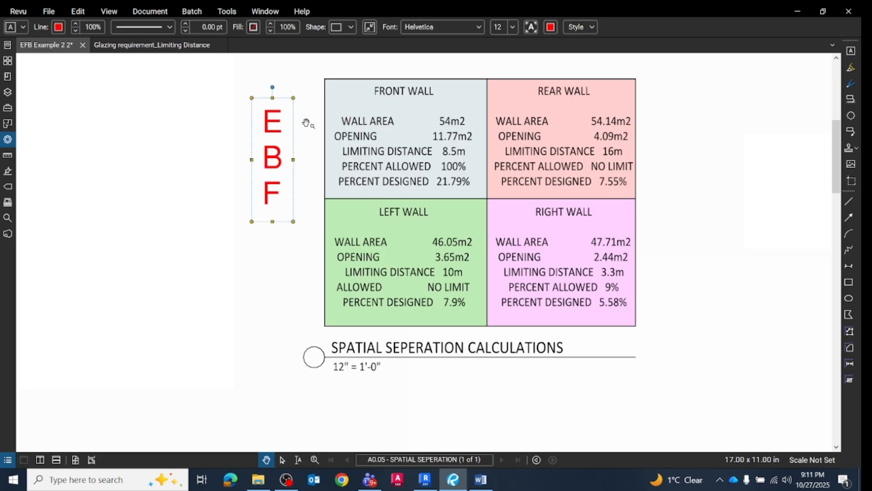
{"action": "left_click_drag", "start_coordinate": [293, 223], "coordinate": [357, 150]}
{"action": "left_click_drag", "start_coordinate": [280, 103], "coordinate": [220, 118]}
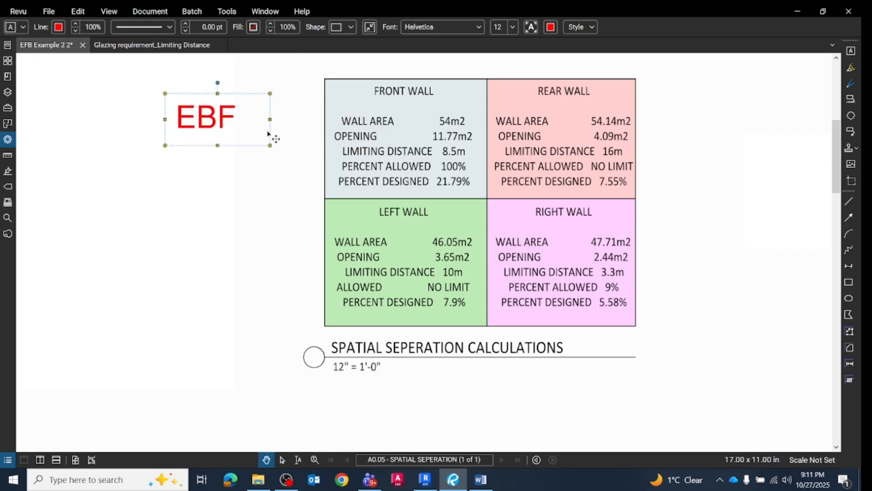
Step: Set the EBF text box's font size to 8 and edit its text to read EBF 1 and EBF 2 on separate lines
{"action": "left_click", "coordinate": [512, 28]}
{"action": "scroll", "coordinate": [506, 127], "scroll_direction": "up", "scroll_amount": 3}
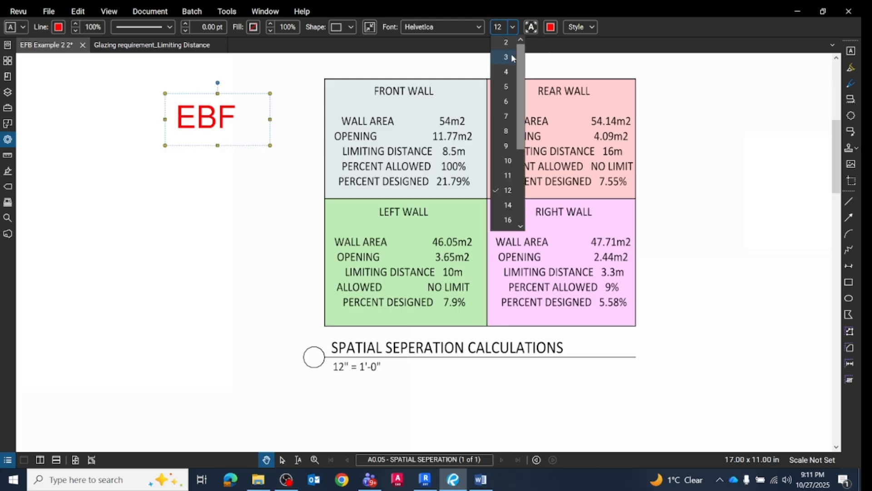
{"action": "left_click", "coordinate": [506, 131]}
{"action": "double_click", "coordinate": [223, 114]}
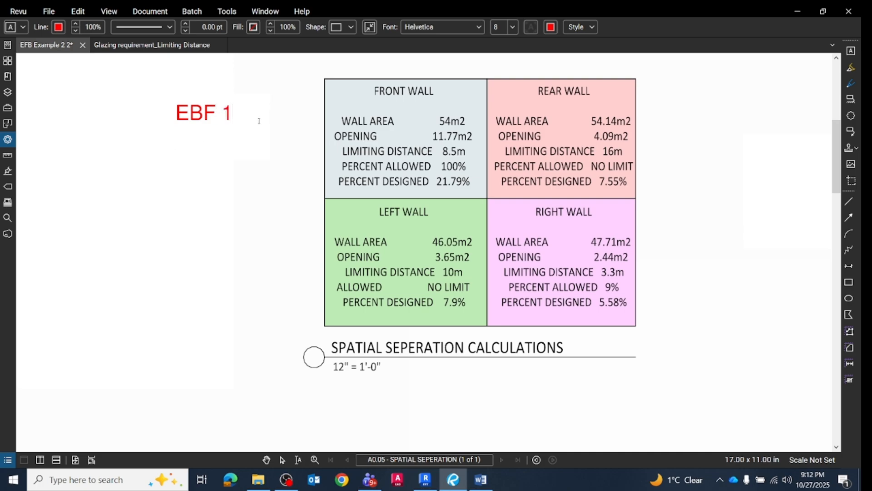
{"action": "type", "text": "EBF 2"}
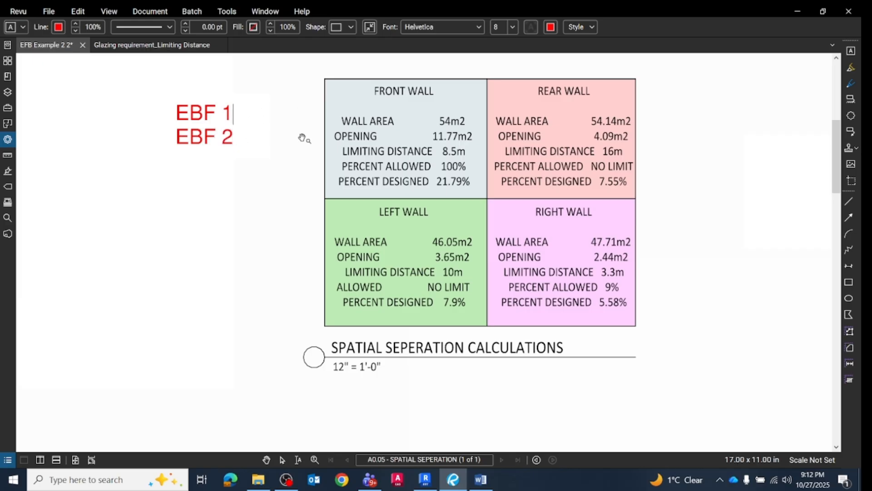
Step: Switch to Revit and start a filled region of type SoC_Solid Fill - Dark Grey in the west glazing calculation elevation
{"action": "left_click", "coordinate": [425, 479]}
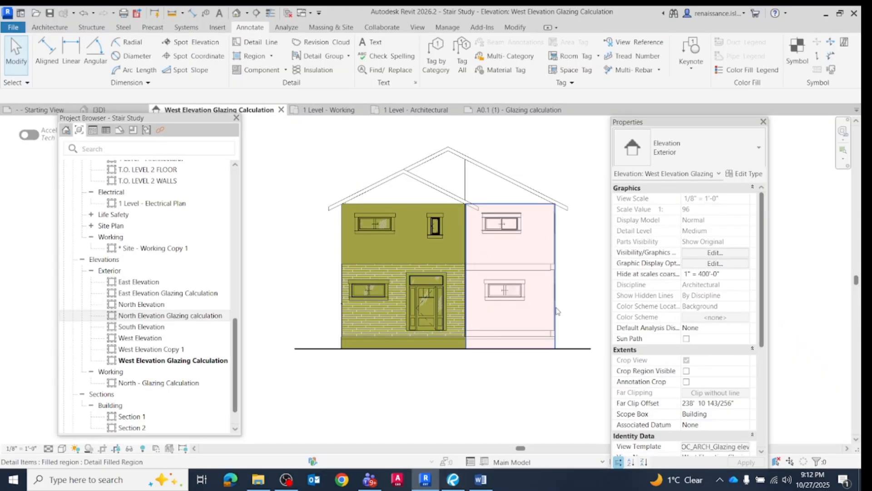
{"action": "scroll", "coordinate": [347, 250], "scroll_direction": "up", "scroll_amount": 1}
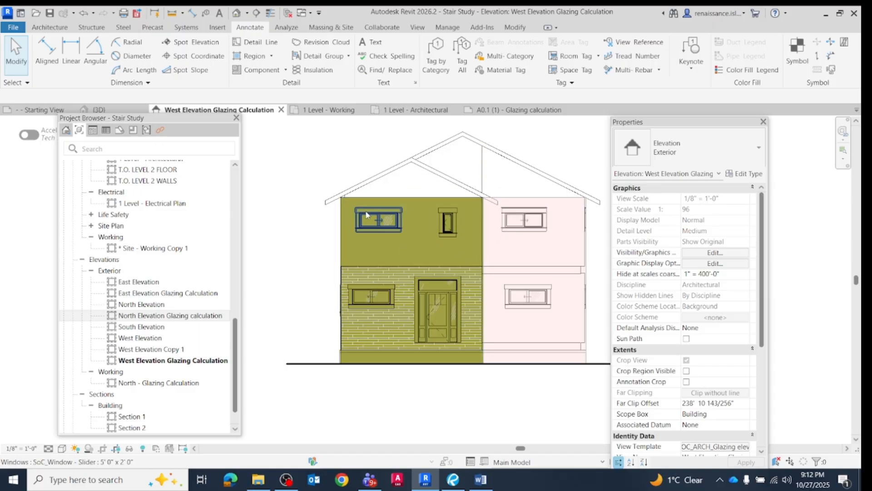
{"action": "scroll", "coordinate": [609, 275], "scroll_direction": "up", "scroll_amount": 1}
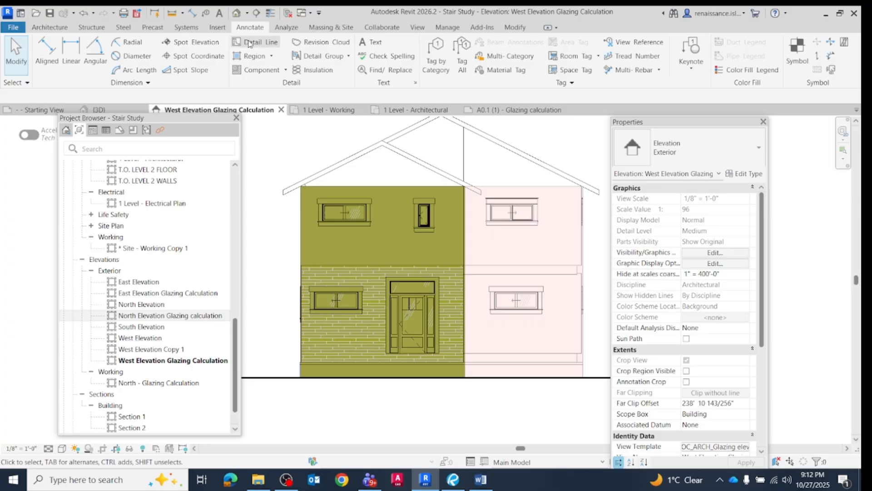
{"action": "left_click", "coordinate": [272, 57]}
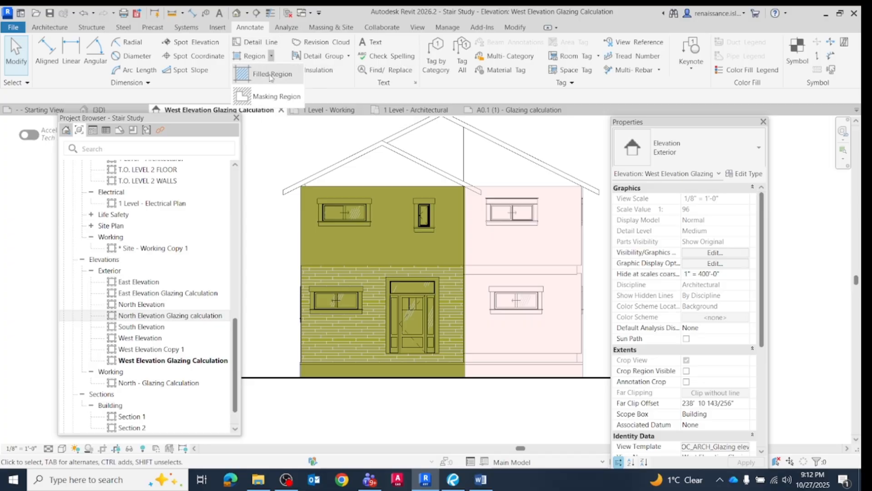
{"action": "left_click", "coordinate": [272, 74]}
{"action": "left_click", "coordinate": [760, 159]}
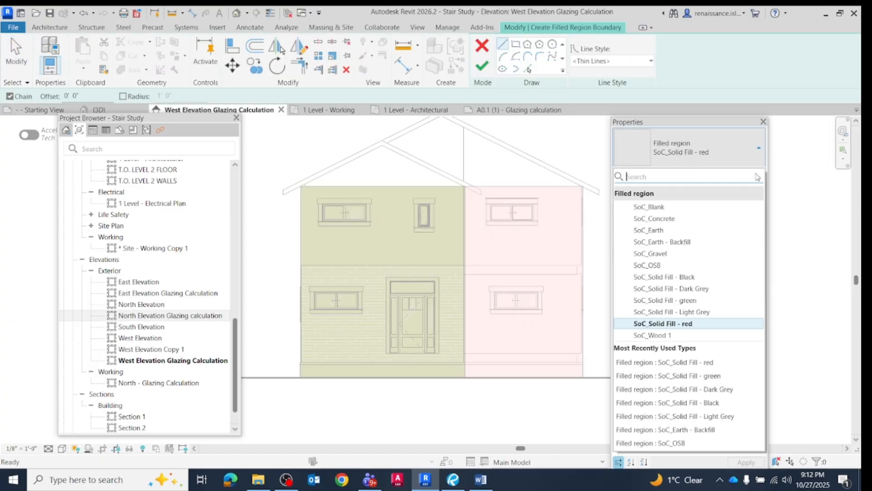
{"action": "left_click", "coordinate": [711, 293]}
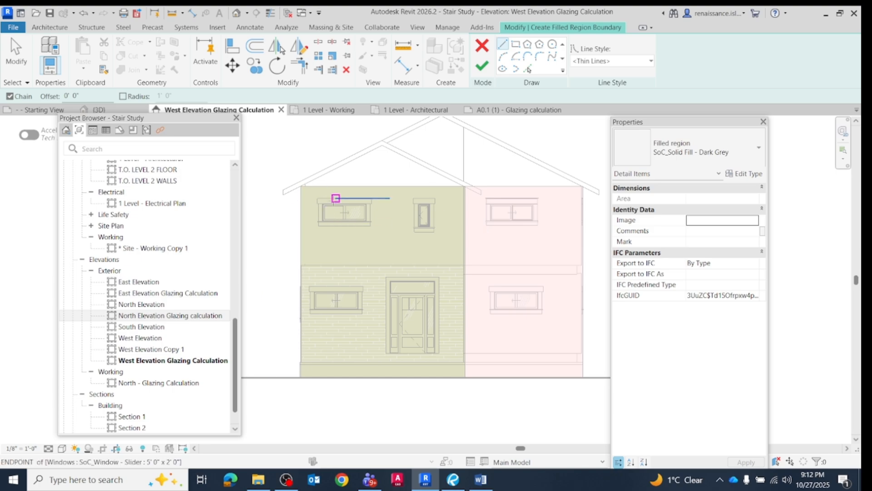
Step: Sketch rectangular boundaries around the 5'-0" x 2'-0" slider and the narrow casement window on the green face's upper storey
{"action": "scroll", "coordinate": [364, 200], "scroll_direction": "up", "scroll_amount": 1}
{"action": "left_click", "coordinate": [515, 44]}
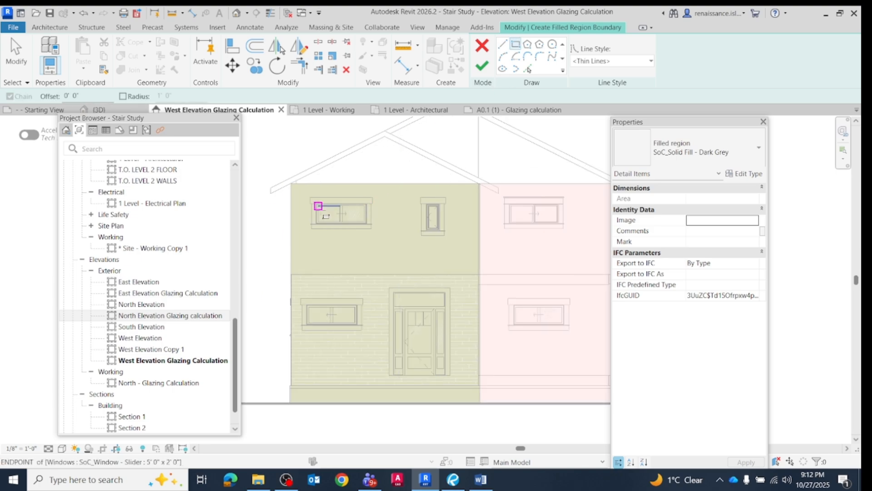
{"action": "scroll", "coordinate": [321, 205], "scroll_direction": "up", "scroll_amount": 1}
{"action": "left_click", "coordinate": [316, 202]}
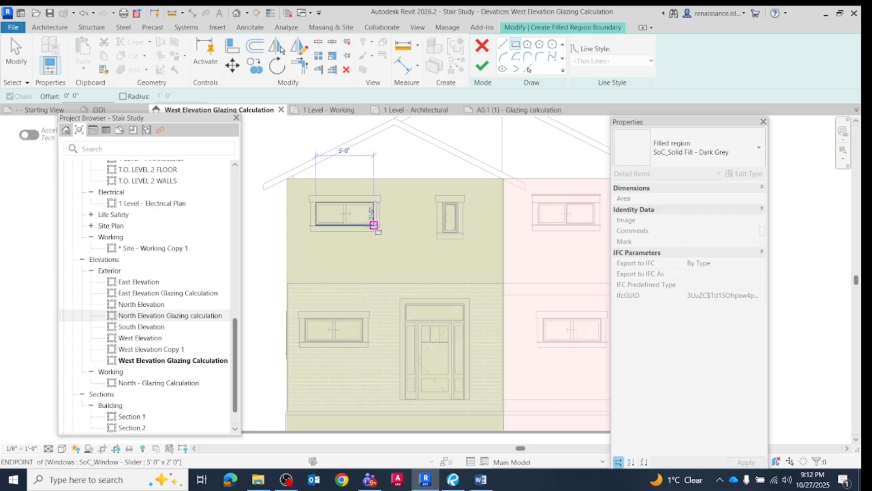
{"action": "left_click", "coordinate": [373, 224]}
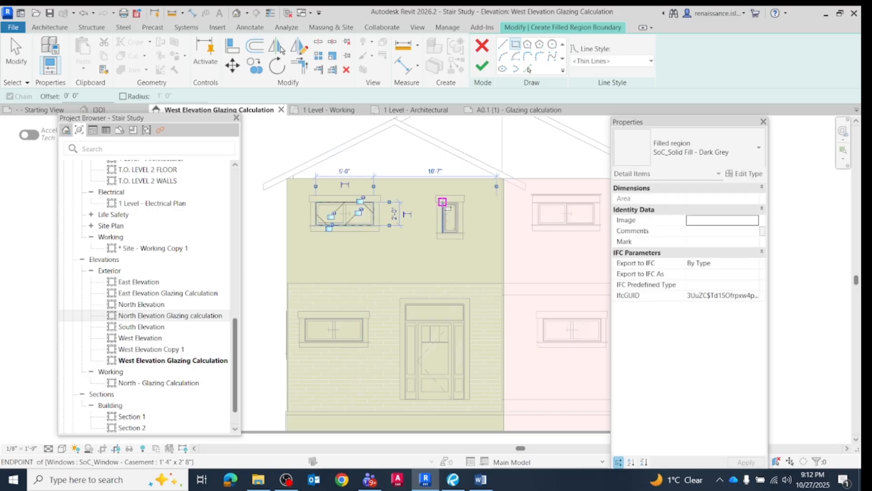
{"action": "left_click", "coordinate": [445, 204]}
{"action": "left_click", "coordinate": [458, 232]}
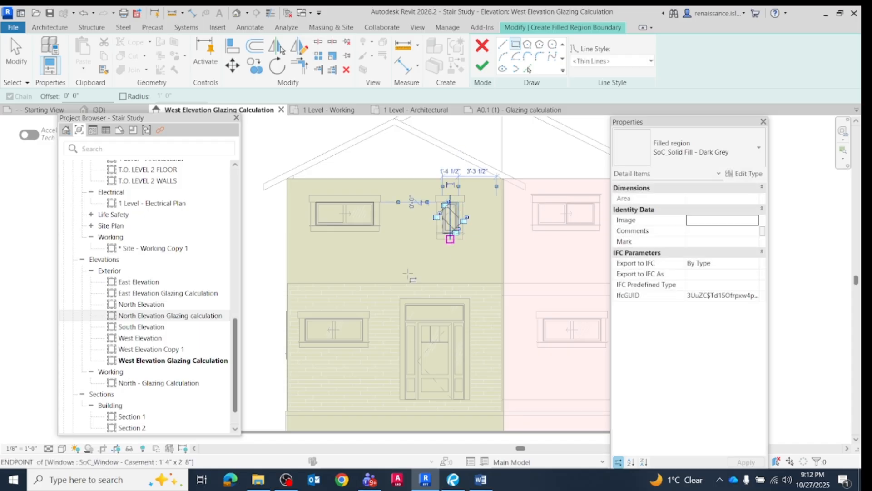
Step: Sketch rectangular boundaries around the green face's lower-storey window and entry door with sidelites and transom, and finish the filled region
{"action": "left_click", "coordinate": [305, 318]}
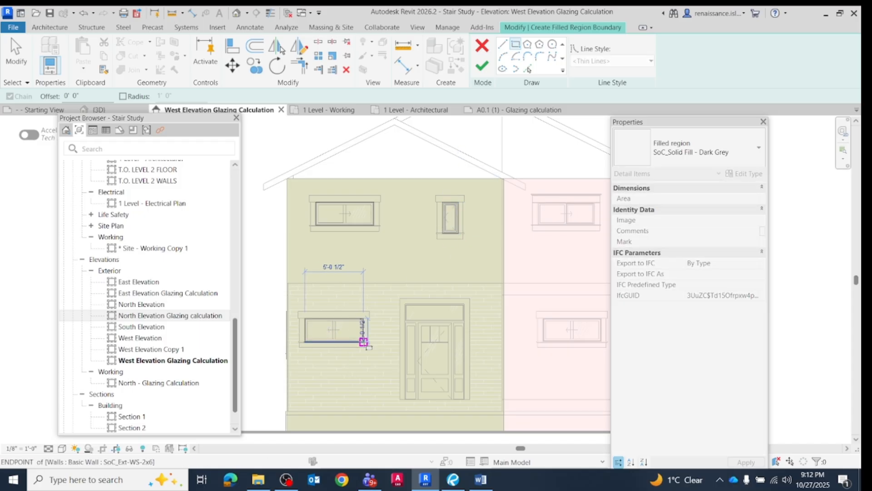
{"action": "left_click", "coordinate": [363, 341]}
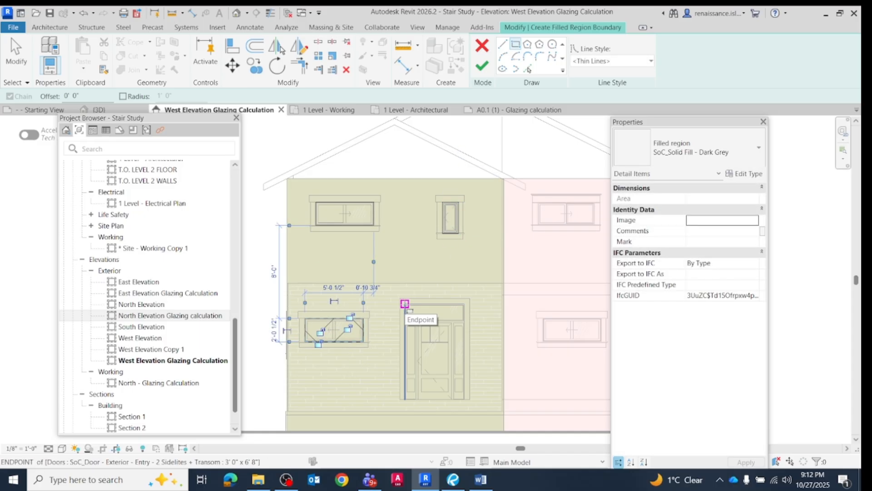
{"action": "left_click", "coordinate": [405, 303]}
{"action": "left_click", "coordinate": [465, 399]}
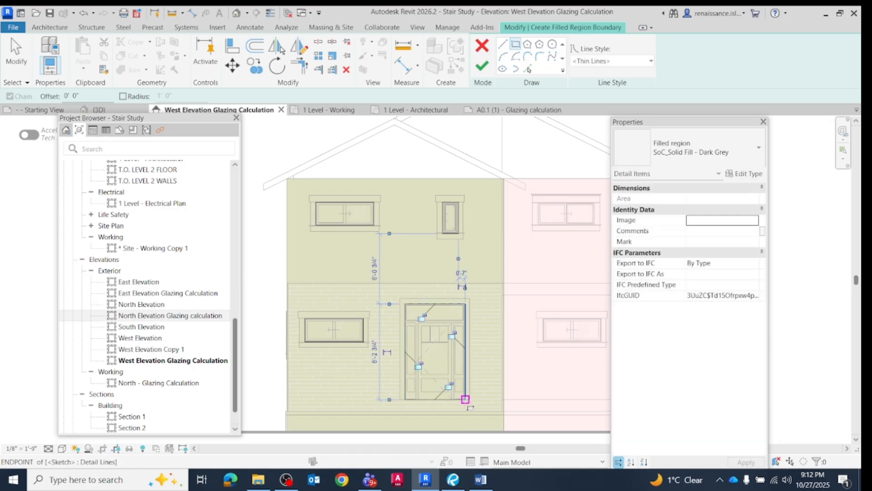
{"action": "left_click", "coordinate": [482, 67]}
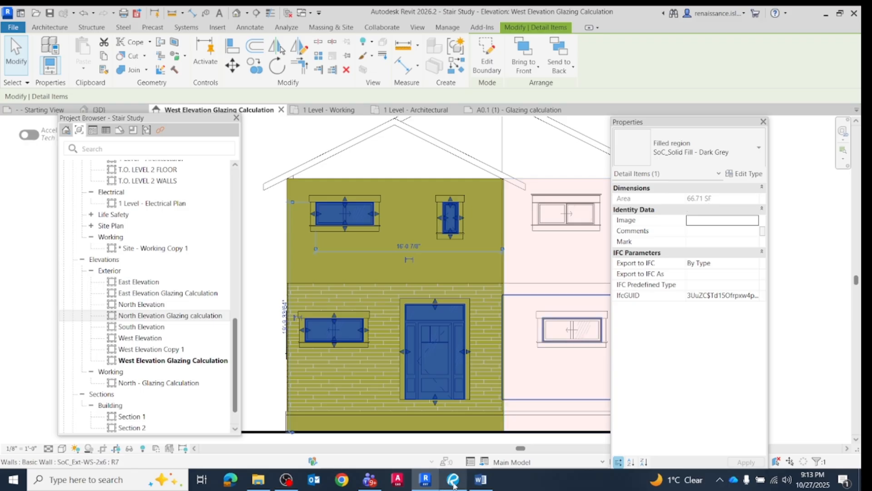
Step: Check the Front Wall's opening entry in the Revu spatial separation table, and return to Revit to deselect the grey region
{"action": "left_click", "coordinate": [509, 434]}
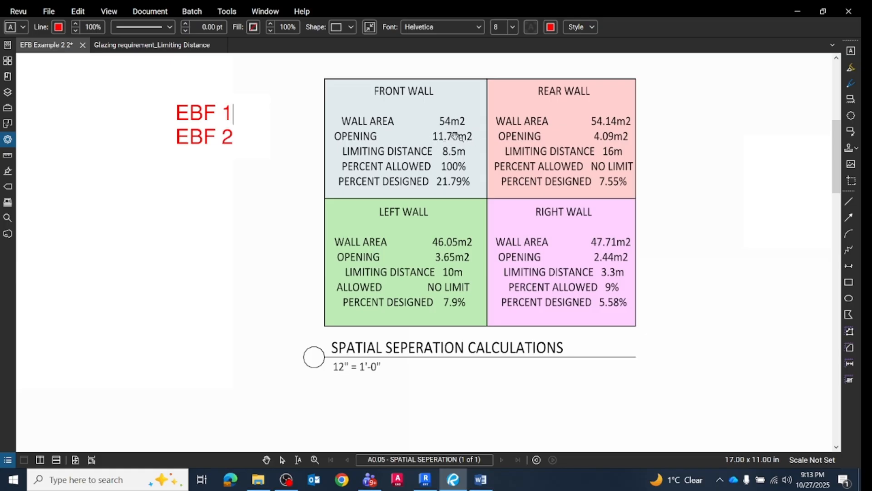
{"action": "left_click", "coordinate": [425, 479]}
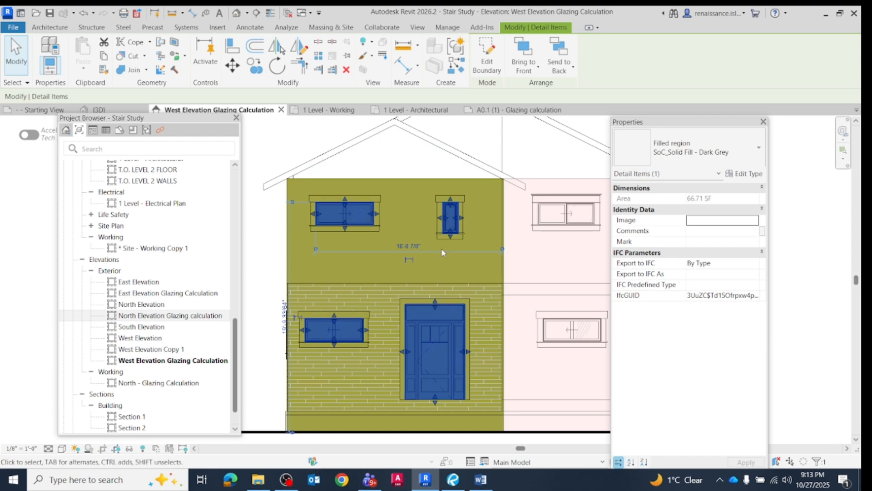
{"action": "left_click", "coordinate": [287, 235]}
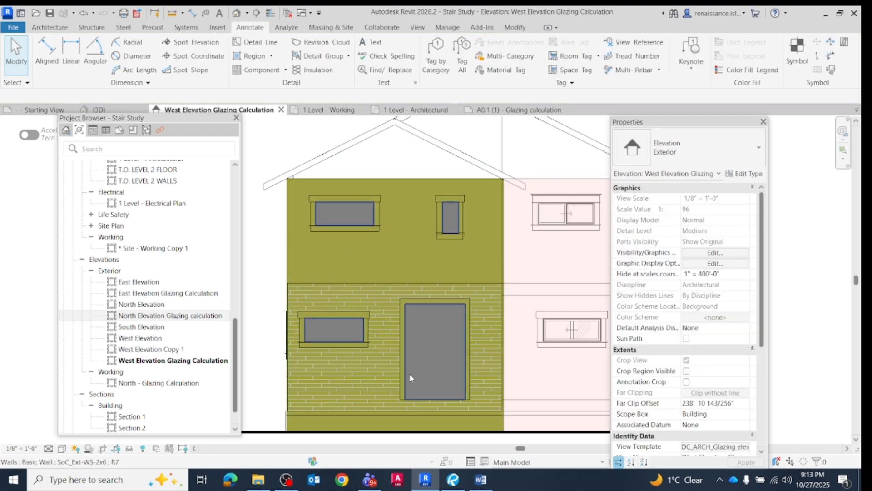
Step: Switch to Revu and review Table 9.10.15.4 in the Glazing requirement_Limiting Distance document
{"action": "mouse_move", "coordinate": [455, 481]}
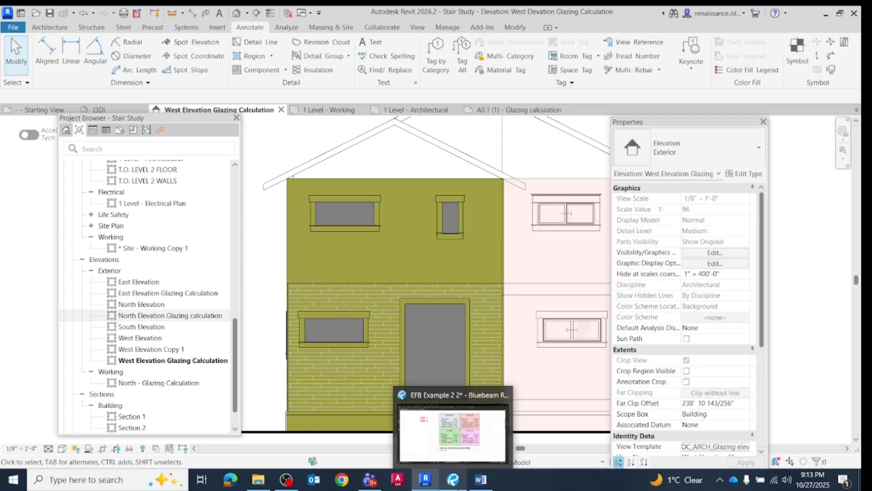
{"action": "left_click", "coordinate": [481, 481]}
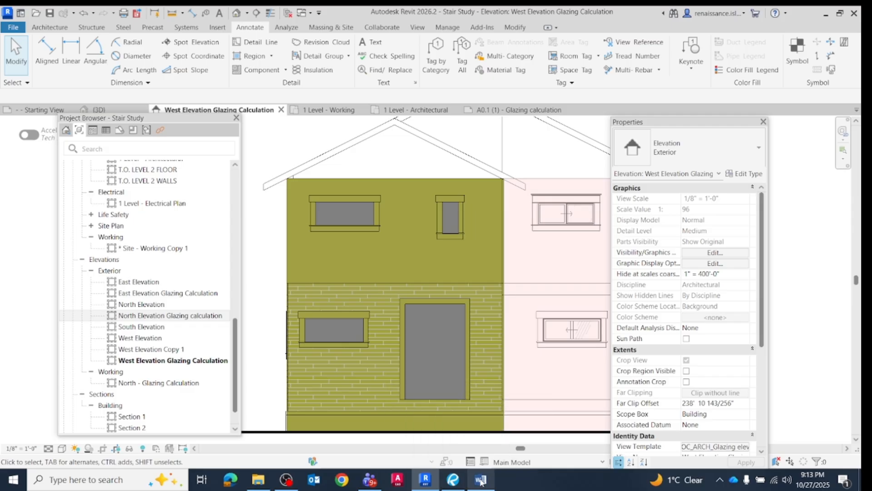
{"action": "left_click", "coordinate": [480, 481]}
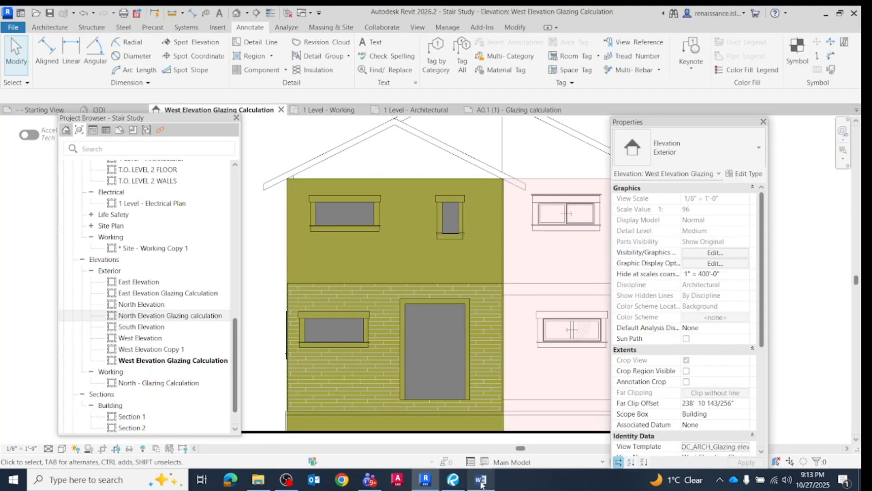
{"action": "left_click", "coordinate": [454, 480]}
{"action": "left_click", "coordinate": [123, 44]}
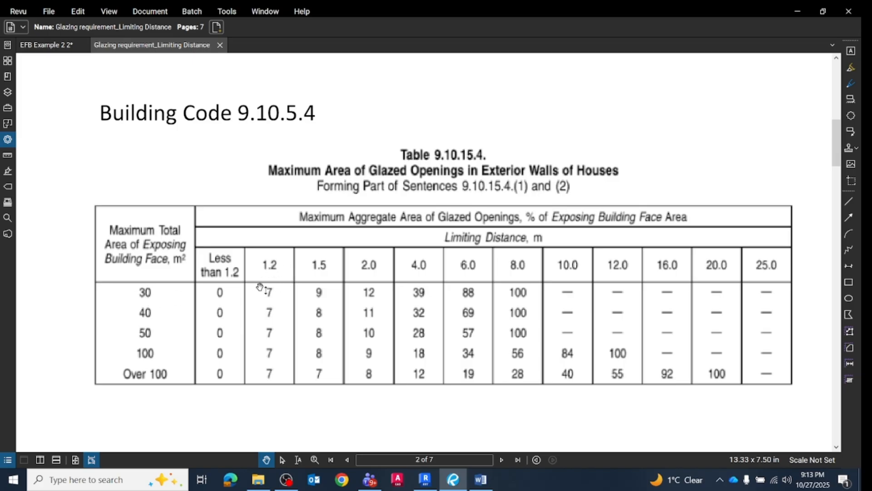
Step: Switch to Revit and inspect the areas of the green wall face region and the dark grey openings region
{"action": "left_click", "coordinate": [424, 479]}
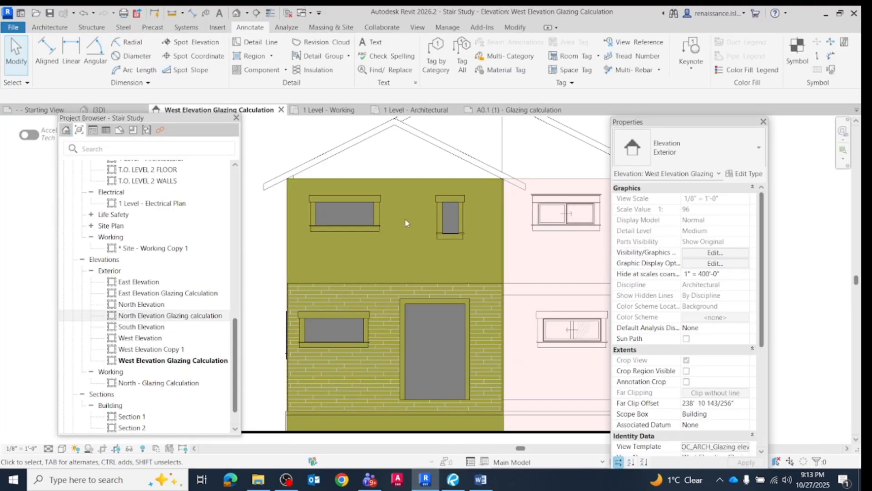
{"action": "left_click", "coordinate": [446, 178]}
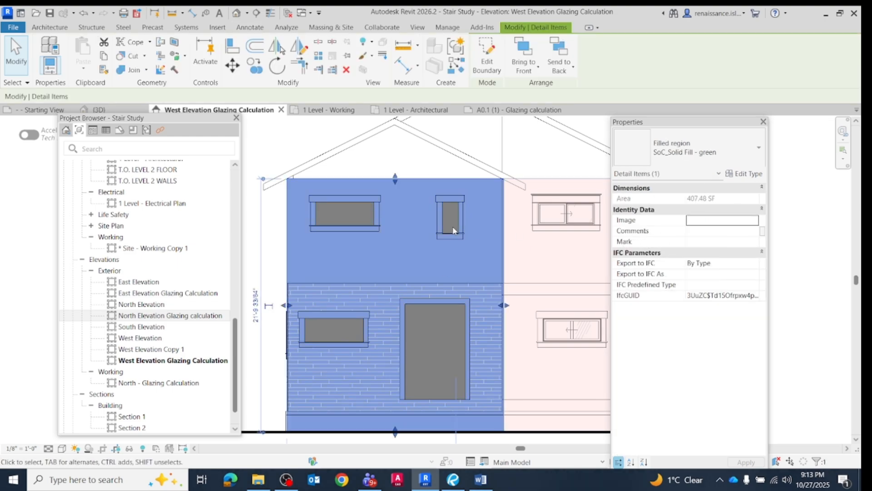
{"action": "left_click", "coordinate": [323, 139]}
{"action": "left_click", "coordinate": [367, 205]}
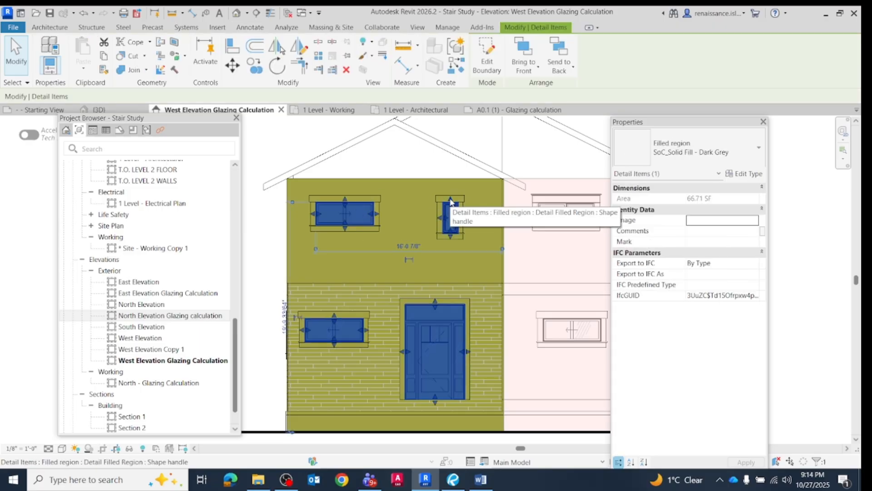
{"action": "key", "text": "Escape"}
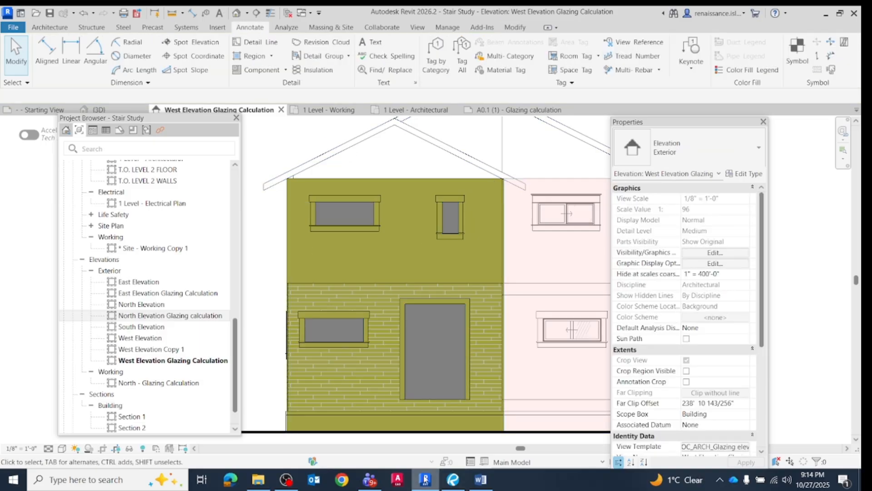
Step: Switch to Revu and review the EFB Example 2 2 sheet's spatial separation table together with its coloured elevations
{"action": "left_click", "coordinate": [453, 479]}
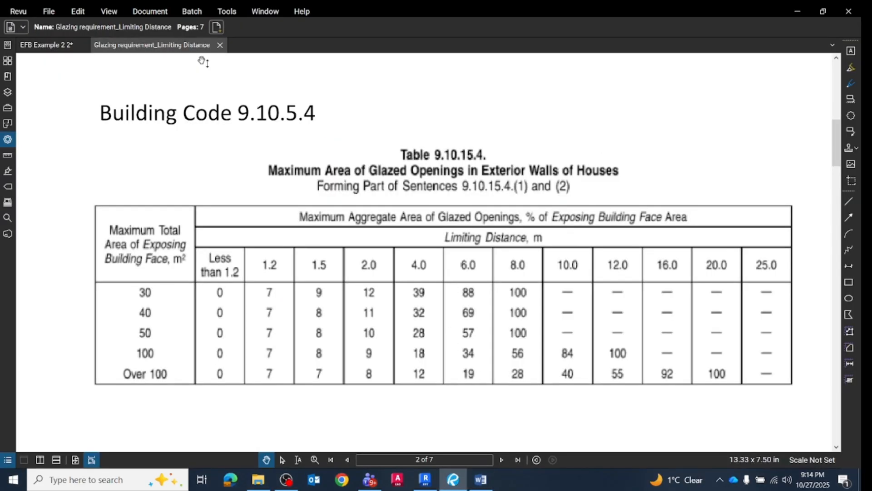
{"action": "left_click", "coordinate": [69, 45]}
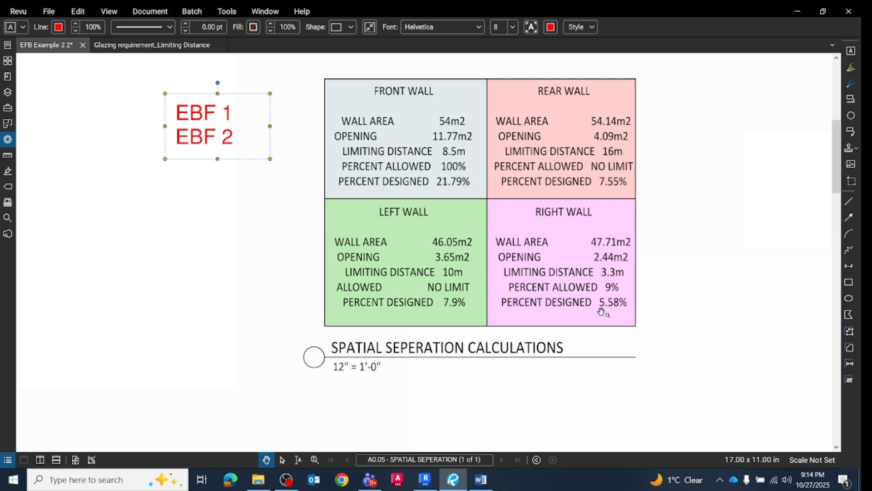
{"action": "scroll", "coordinate": [282, 257], "scroll_direction": "down", "scroll_amount": 5}
{"action": "left_click_drag", "start_coordinate": [354, 327], "coordinate": [400, 227]}
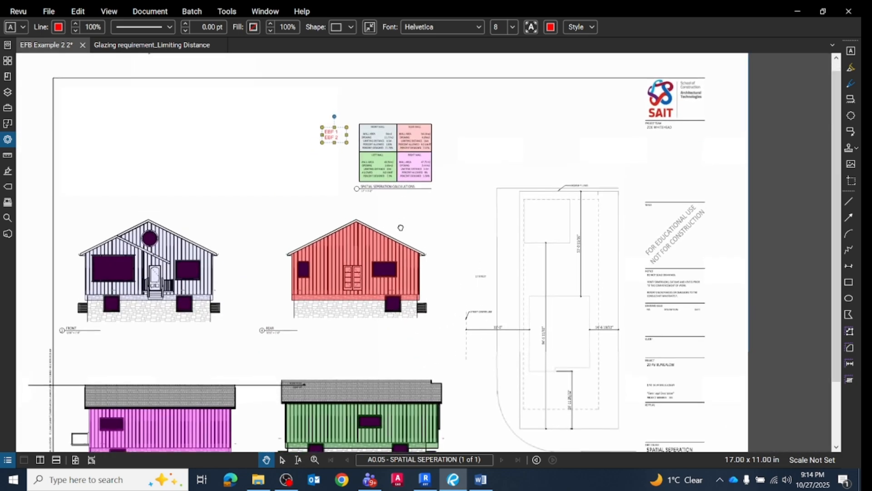
Step: Switch to Revit and move the Project Browser farther away from the west elevation drawing
{"action": "left_click", "coordinate": [426, 479]}
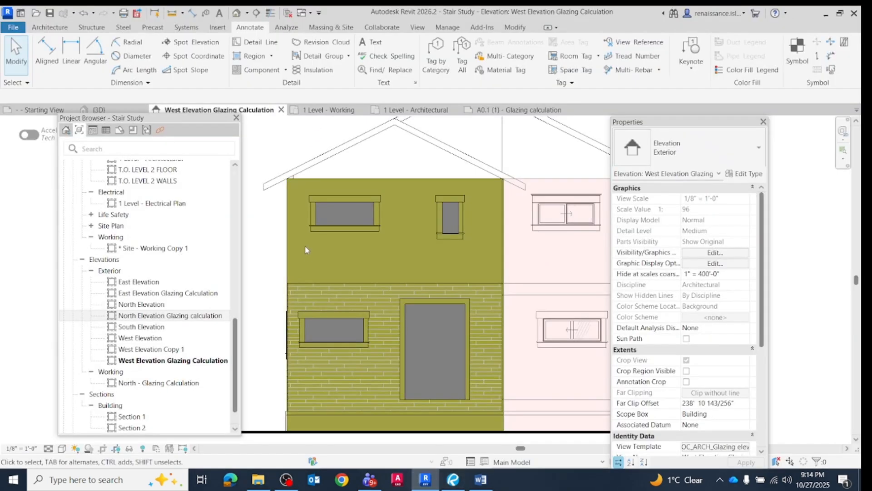
{"action": "scroll", "coordinate": [308, 255], "scroll_direction": "down", "scroll_amount": 3}
{"action": "middle_click_drag", "start_coordinate": [323, 255], "coordinate": [345, 271]}
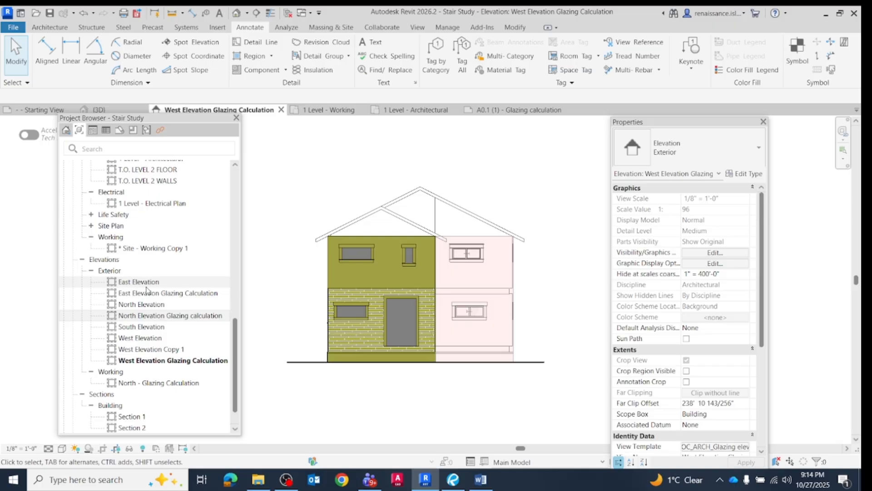
{"action": "scroll", "coordinate": [339, 191], "scroll_direction": "down", "scroll_amount": 2}
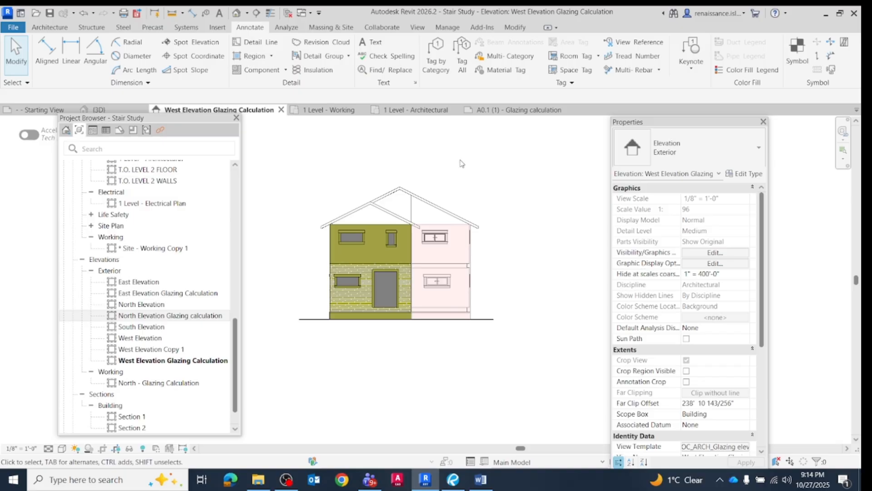
{"action": "left_click_drag", "start_coordinate": [169, 118], "coordinate": [157, 130]}
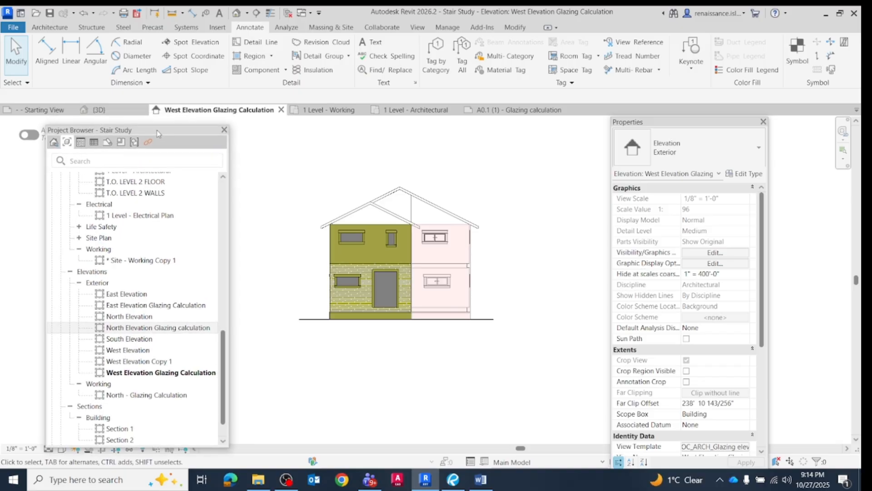
Step: Switch to Word to check the topic outline, and review the spatial separation calculations table in Revu
{"action": "left_click", "coordinate": [482, 479]}
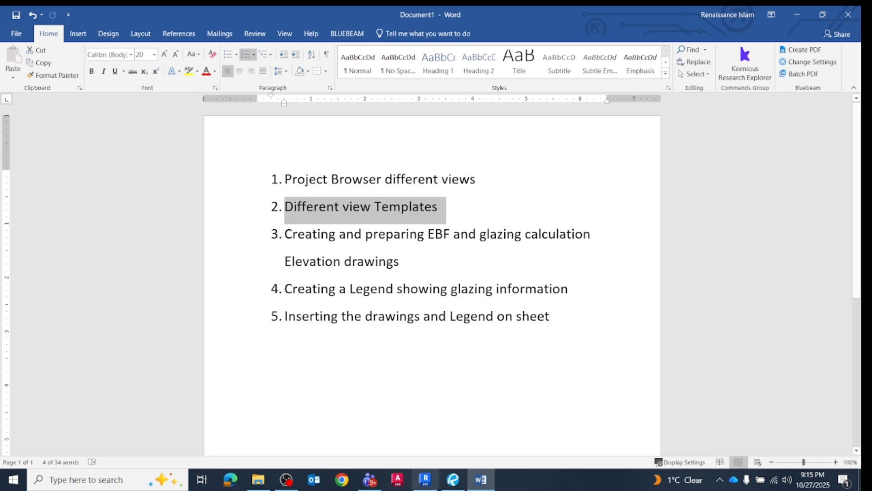
{"action": "left_click", "coordinate": [426, 479]}
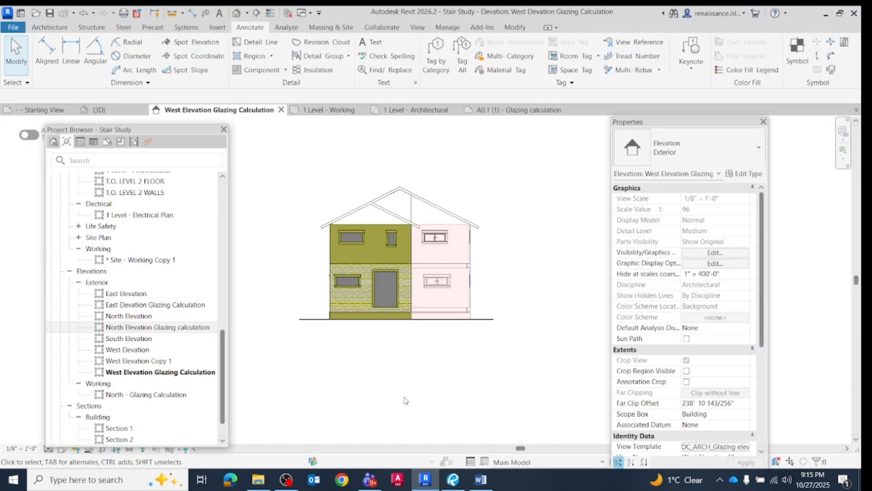
{"action": "left_click", "coordinate": [453, 480]}
{"action": "scroll", "coordinate": [387, 97], "scroll_direction": "up", "scroll_amount": 3}
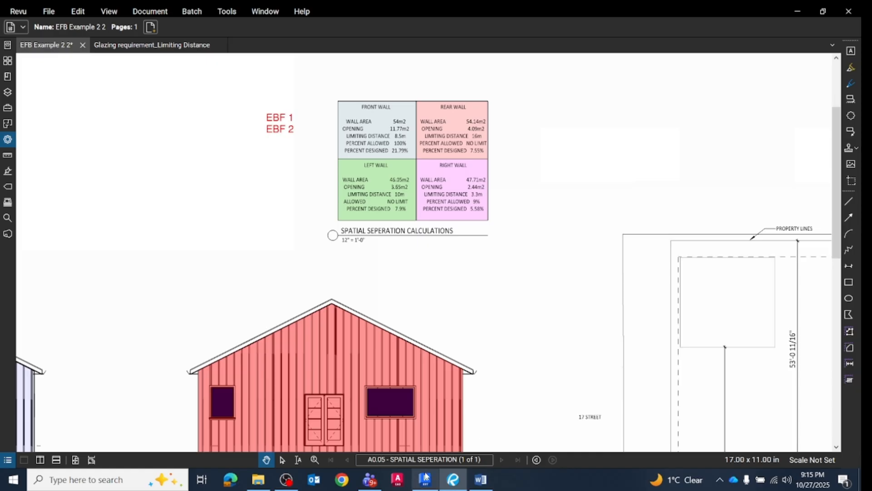
{"action": "mouse_move", "coordinate": [425, 481]}
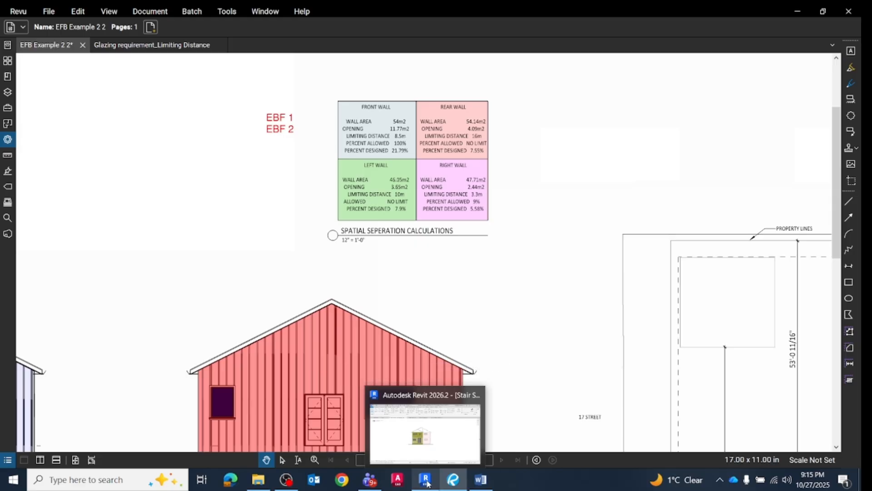
Step: Switch to Revit and browse the project's complete list of views with the west glazing elevation open
{"action": "left_click", "coordinate": [426, 480]}
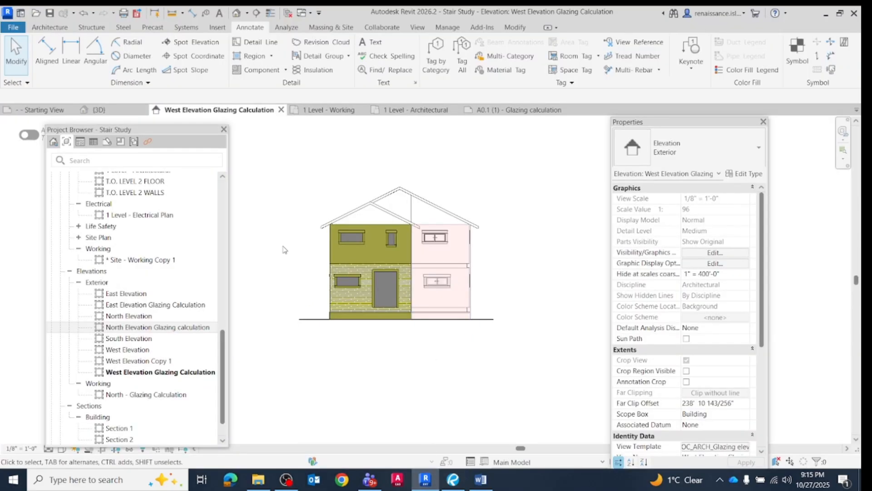
{"action": "scroll", "coordinate": [139, 266], "scroll_direction": "up", "scroll_amount": 15}
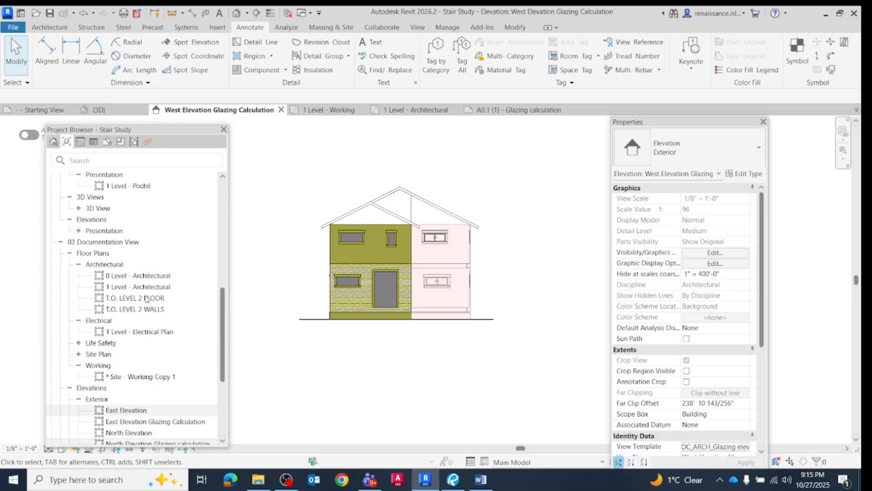
{"action": "left_click", "coordinate": [56, 142]}
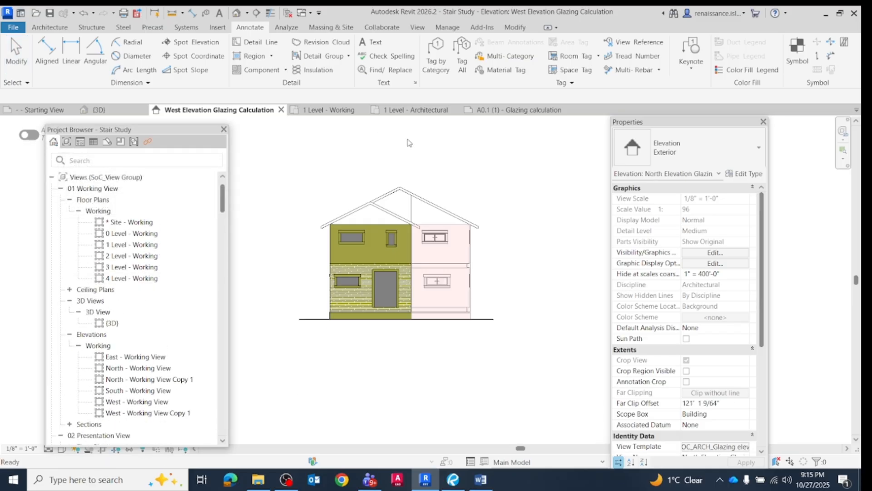
{"action": "scroll", "coordinate": [367, 162], "scroll_direction": "up", "scroll_amount": 2}
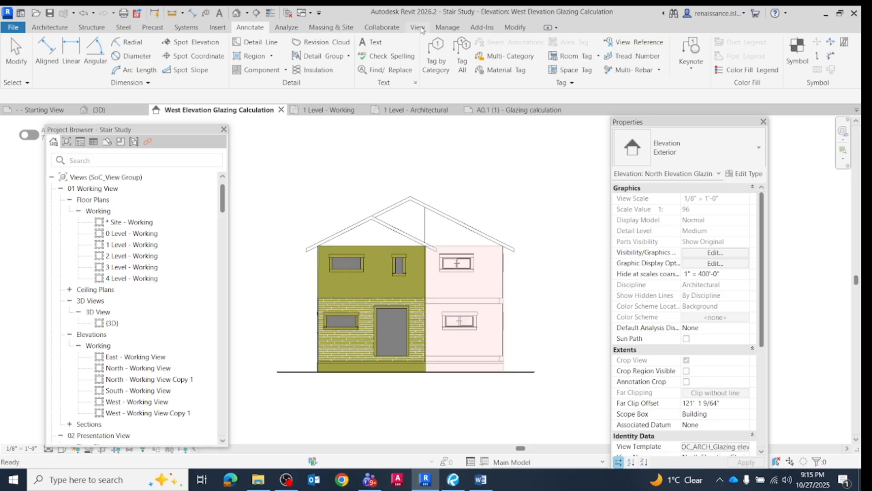
Step: Save the project and create a legend view named Glazing Calculation new at 1/2" = 1'-0" scale
{"action": "left_click", "coordinate": [419, 28]}
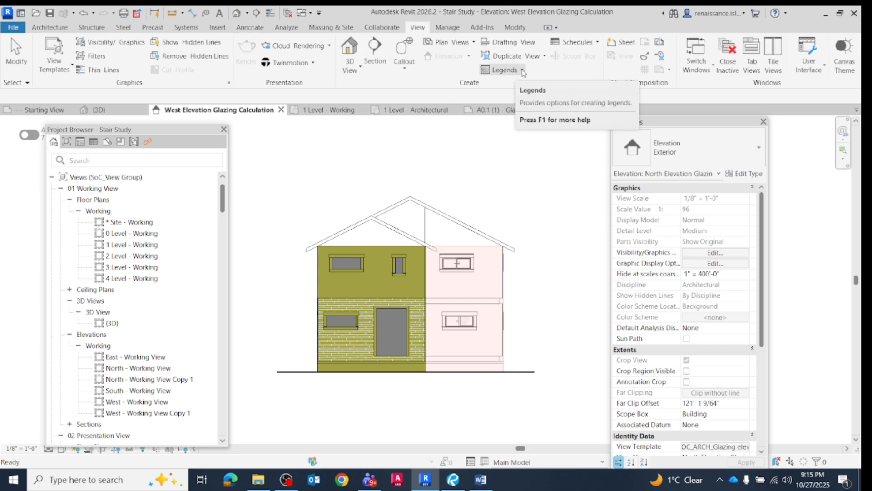
{"action": "left_click", "coordinate": [522, 71]}
{"action": "left_click", "coordinate": [512, 88]}
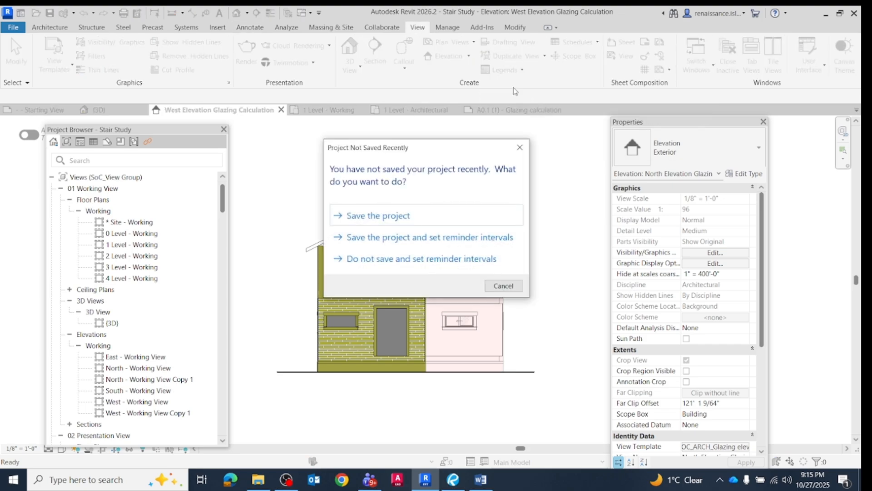
{"action": "left_click", "coordinate": [384, 217]}
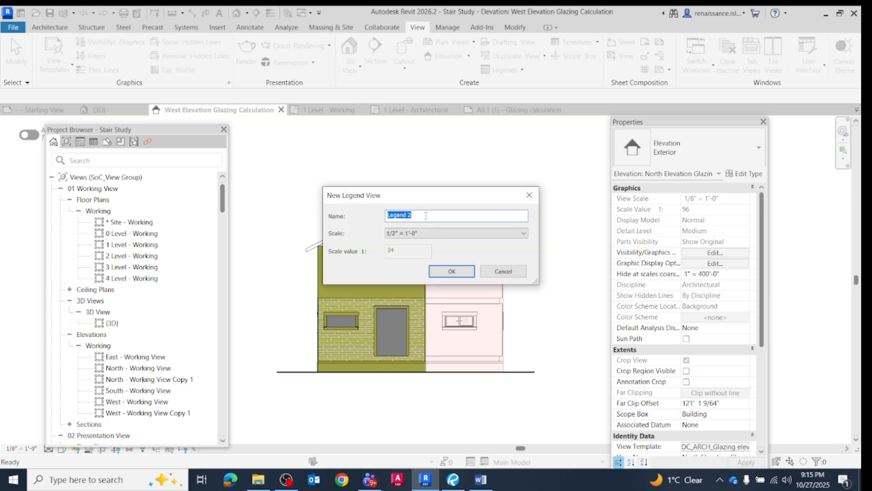
{"action": "type", "text": "Glazing Calculation new"}
{"action": "left_click", "coordinate": [461, 272]}
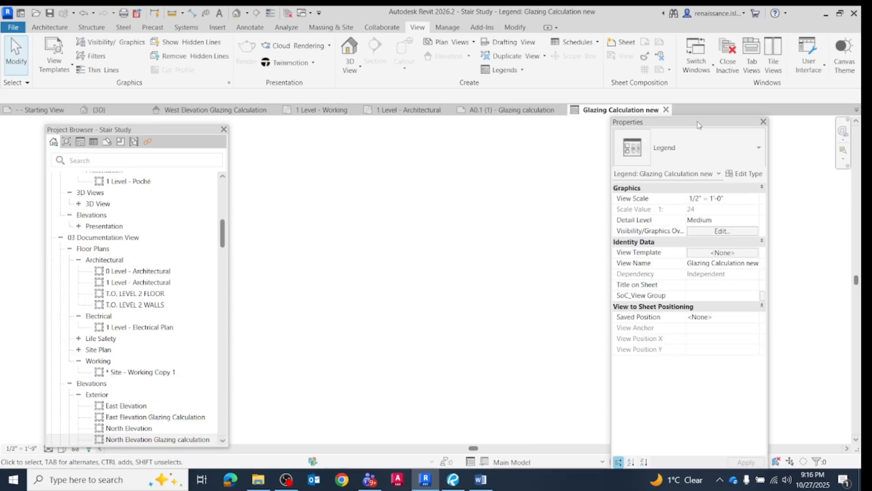
Step: Move the Properties palette aside and draw a detail-line rectangle about 11'-0" by 5'-0" as the legend table's outline
{"action": "left_click_drag", "start_coordinate": [699, 125], "coordinate": [751, 138]}
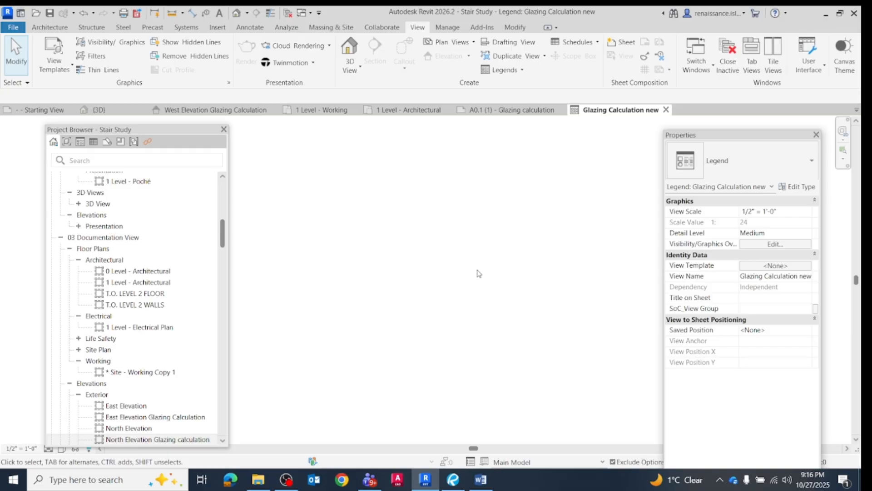
{"action": "left_click", "coordinate": [250, 27]}
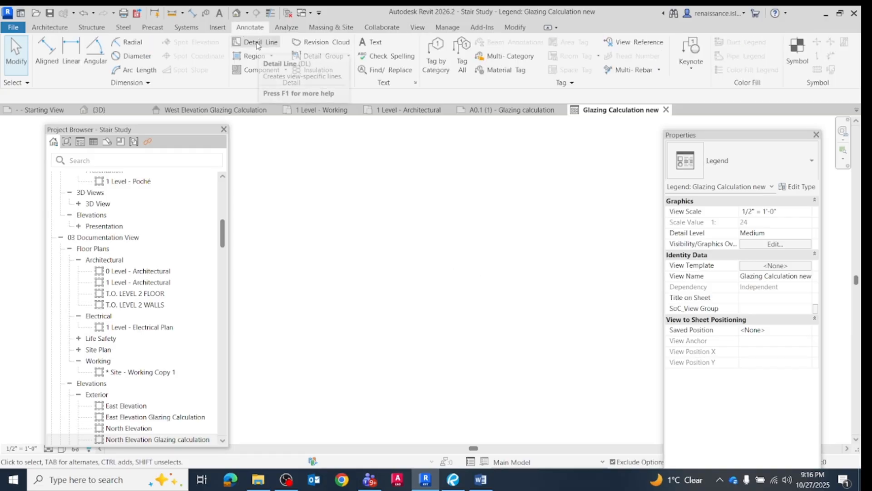
{"action": "left_click", "coordinate": [257, 46]}
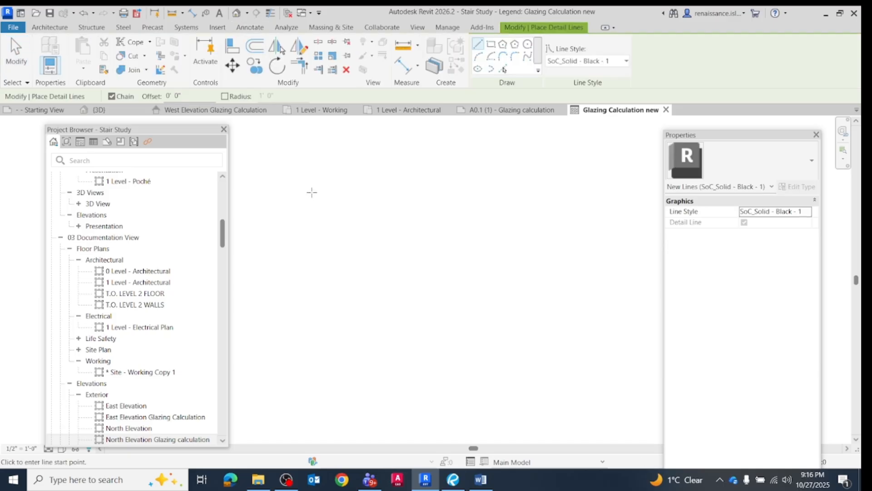
{"action": "left_click", "coordinate": [490, 46]}
{"action": "left_click", "coordinate": [307, 184]}
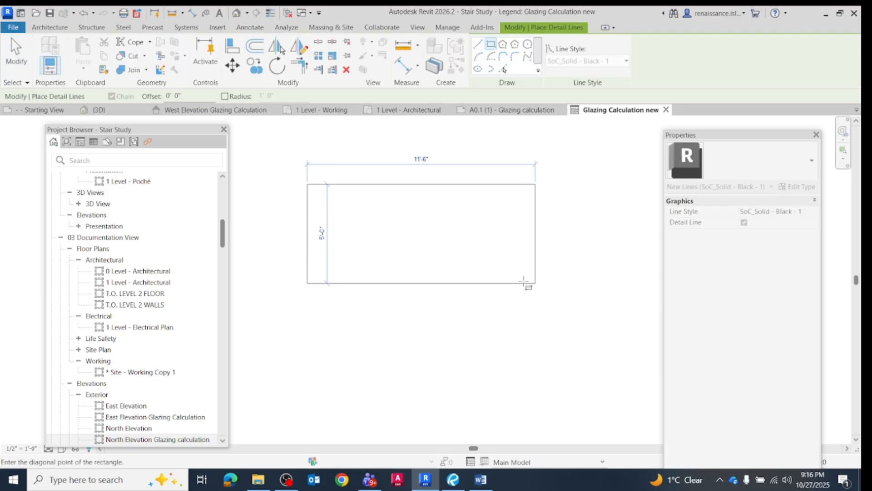
{"action": "left_click", "coordinate": [525, 283]}
Step: Divide the legend table with detail lines: a vertical one at mid-width and a horizontal one below the upper edge as a header row
{"action": "left_click", "coordinate": [478, 44]}
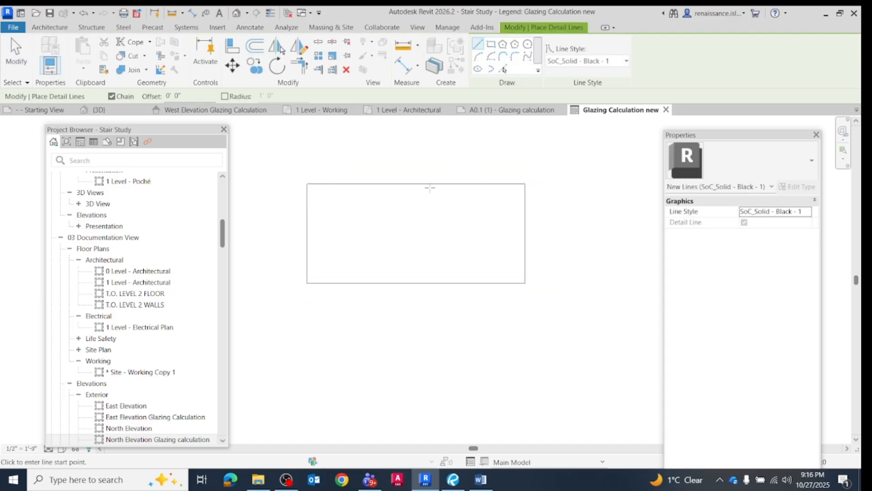
{"action": "left_click", "coordinate": [416, 184]}
{"action": "left_click", "coordinate": [417, 283]}
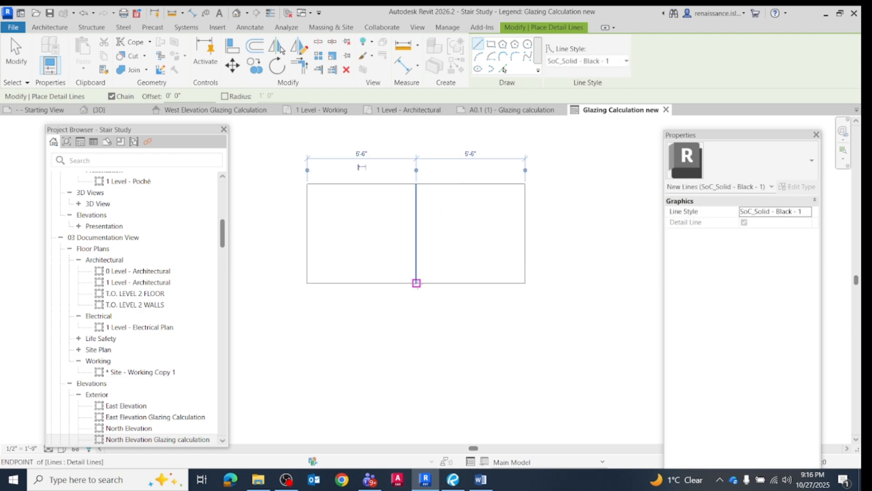
{"action": "key", "text": "Escape"}
{"action": "left_click", "coordinate": [307, 204]}
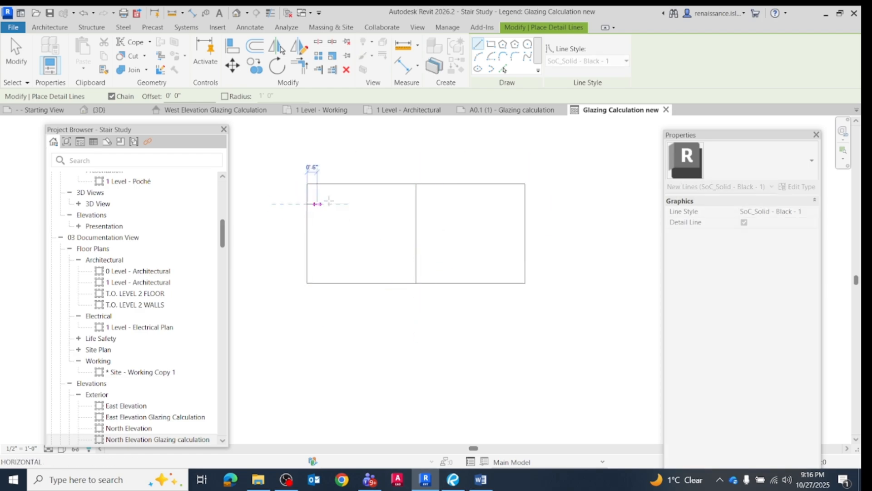
{"action": "left_click", "coordinate": [526, 204]}
{"action": "key", "text": "Escape"}
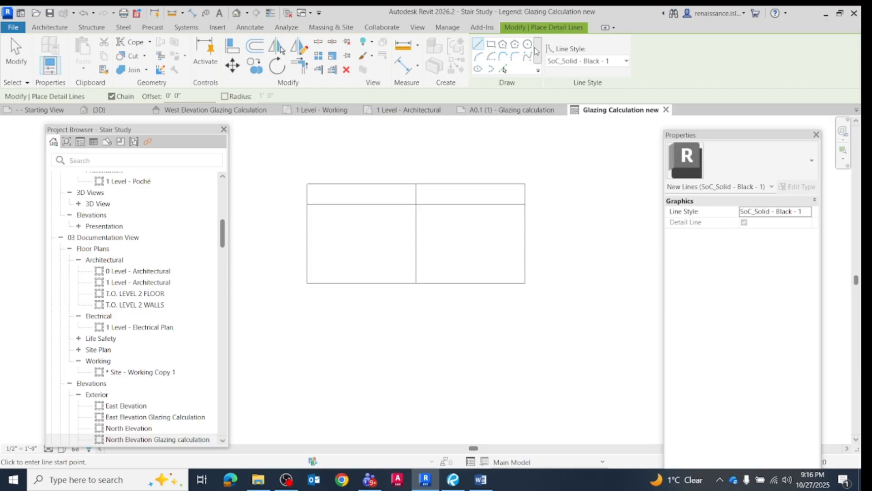
{"action": "key", "text": "Escape"}
Step: Place the text West Elevation in the first header cell using the SoC_Text - Calibri - 3/32" type
{"action": "left_click", "coordinate": [370, 43]}
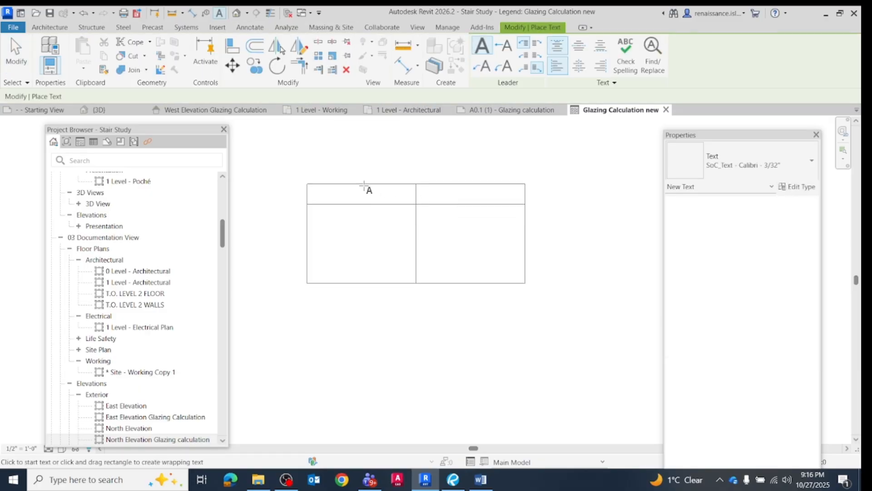
{"action": "left_click", "coordinate": [323, 192]}
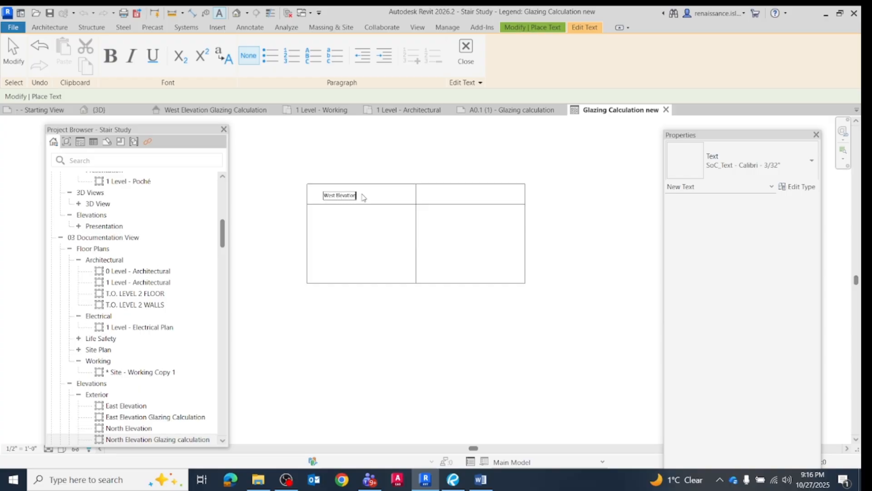
{"action": "left_click", "coordinate": [402, 351]}
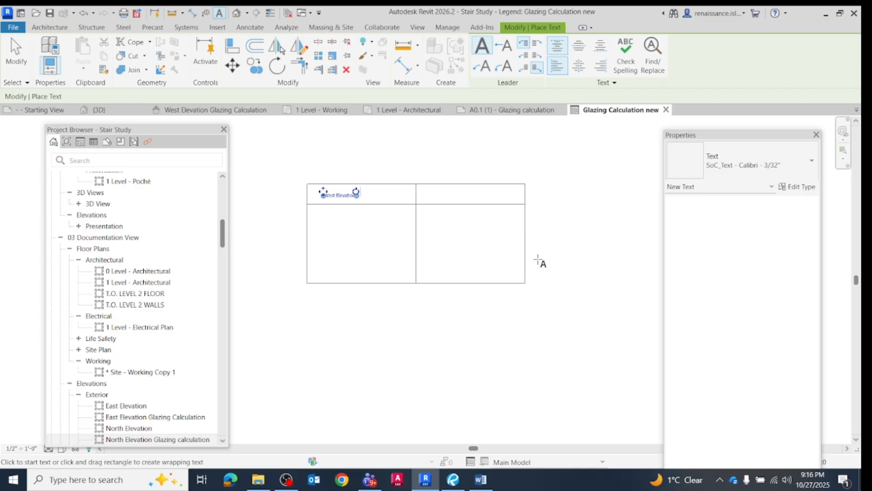
Step: Examine the project's legends in the Project Browser and return to the full project list
{"action": "scroll", "coordinate": [111, 245], "scroll_direction": "up", "scroll_amount": 5}
{"action": "scroll", "coordinate": [111, 245], "scroll_direction": "up", "scroll_amount": 2}
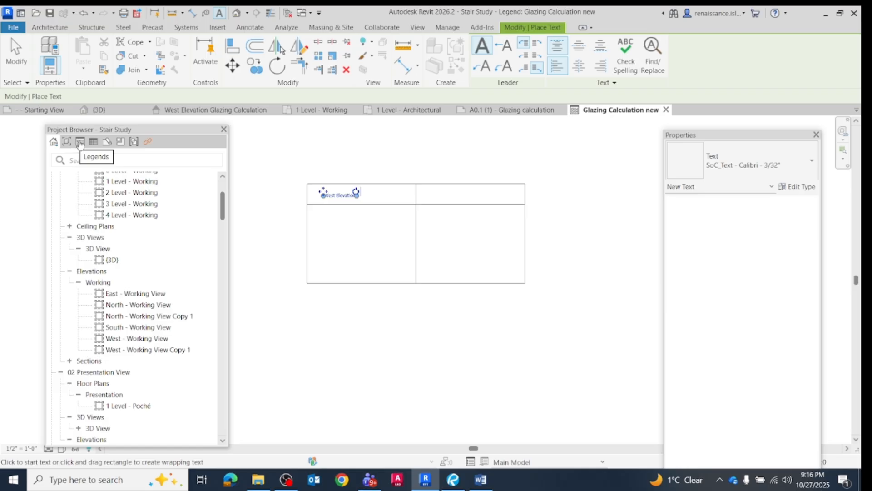
{"action": "left_click", "coordinate": [80, 143]}
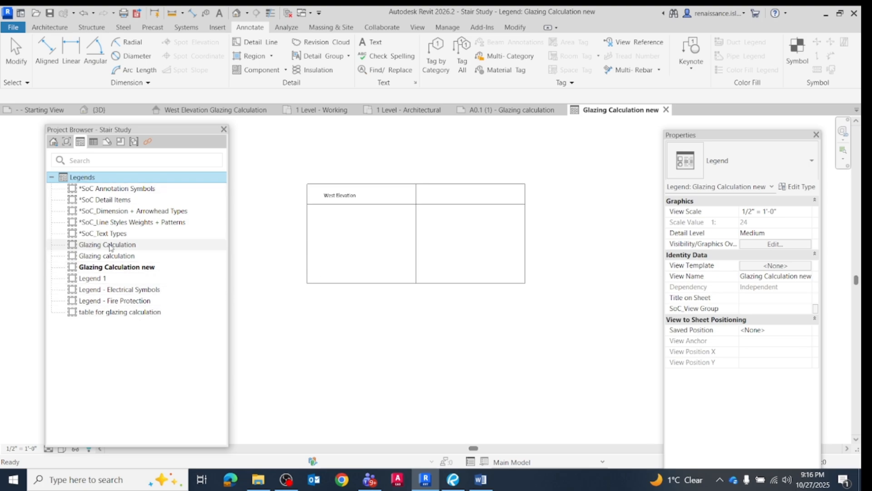
{"action": "left_click", "coordinate": [53, 142]}
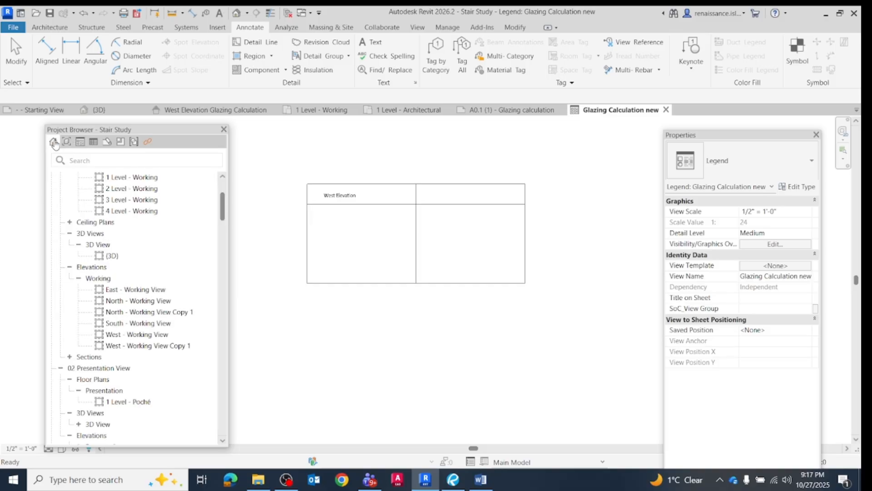
Step: Shift the Project Browser slightly, look at the West Elevation Glazing Calculation view and return to the Glazing Calculation new legend
{"action": "left_click_drag", "start_coordinate": [169, 132], "coordinate": [161, 132]}
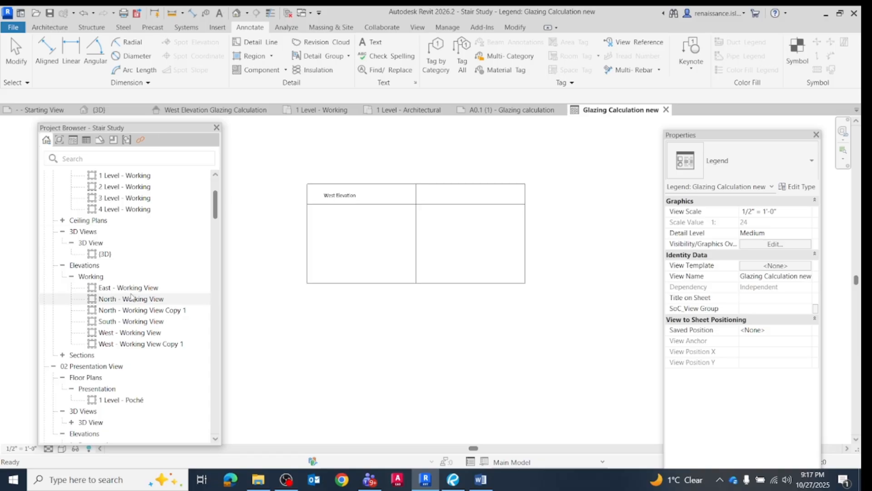
{"action": "scroll", "coordinate": [133, 297], "scroll_direction": "down", "scroll_amount": 5}
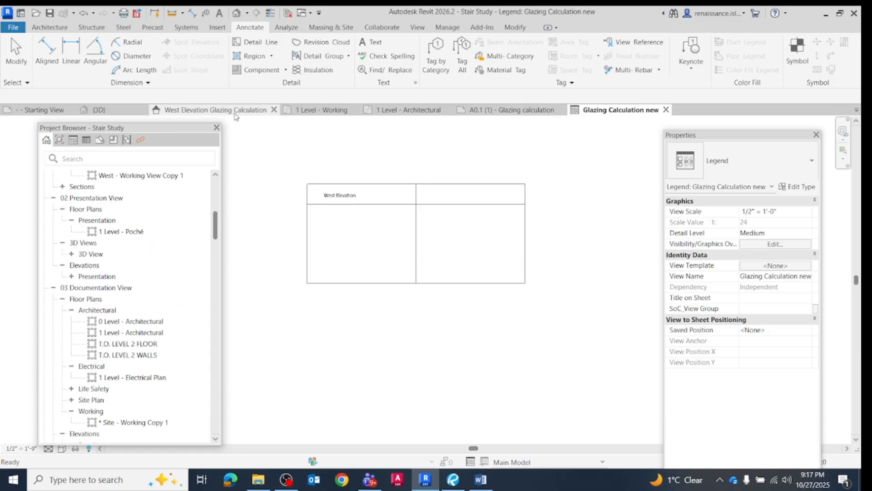
{"action": "left_click", "coordinate": [226, 114]}
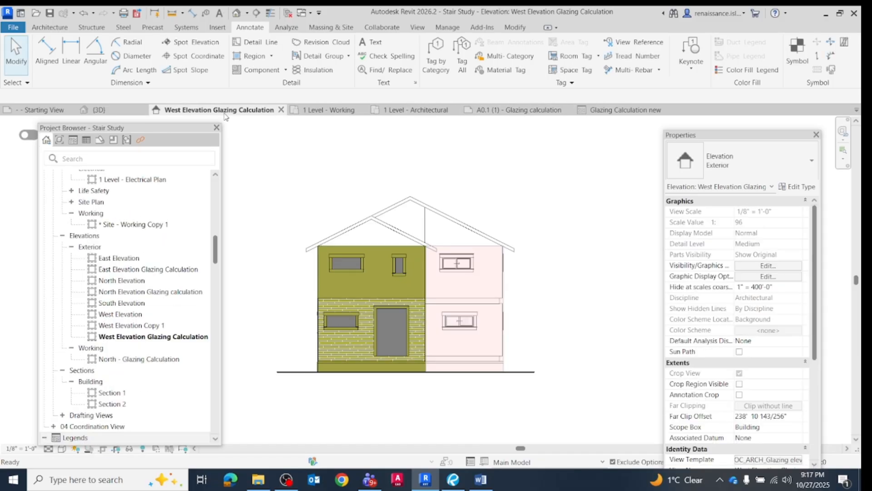
{"action": "left_click", "coordinate": [617, 112]}
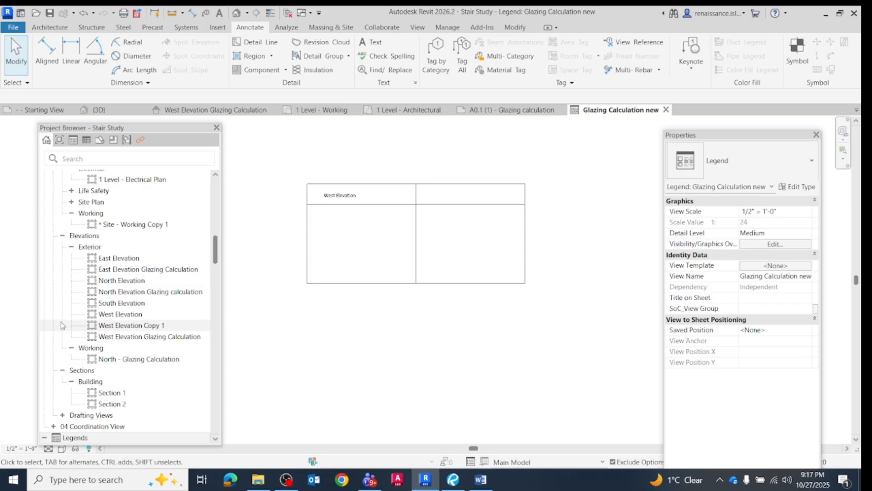
Step: Locate the Sheets group and limit the Project Browser to the project's sheets
{"action": "scroll", "coordinate": [158, 363], "scroll_direction": "down", "scroll_amount": 8}
{"action": "scroll", "coordinate": [158, 362], "scroll_direction": "down", "scroll_amount": 5}
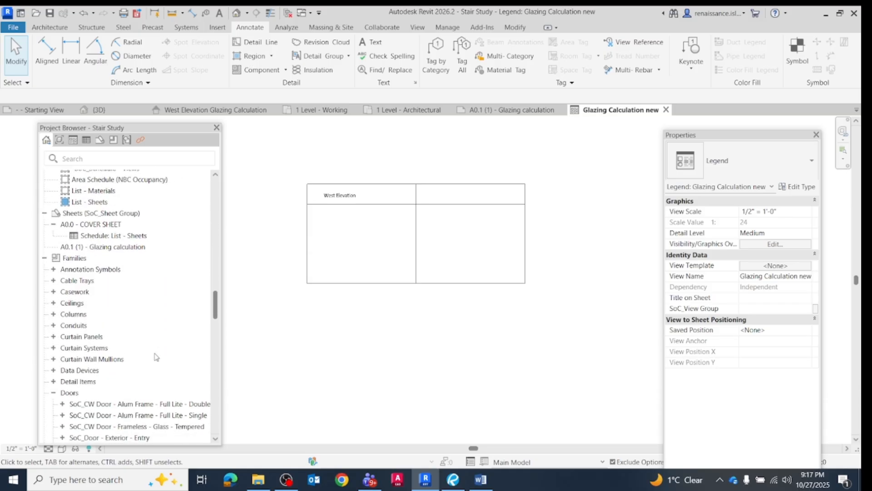
{"action": "left_click", "coordinate": [50, 213]}
{"action": "left_click", "coordinate": [100, 140]}
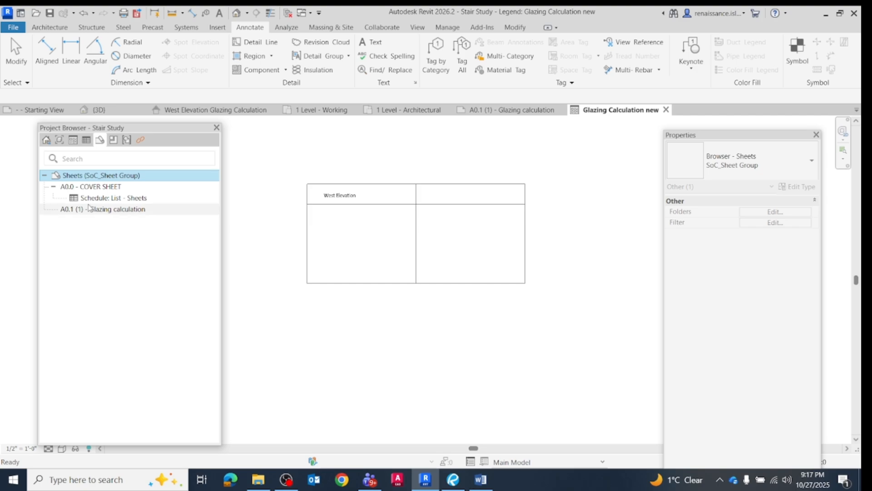
Step: Open the A0.0 - COVER SHEET sheet for review and select the A0.1 (1) - Glazing calculation sheet
{"action": "double_click", "coordinate": [99, 187]}
{"action": "scroll", "coordinate": [417, 253], "scroll_direction": "down", "scroll_amount": 3}
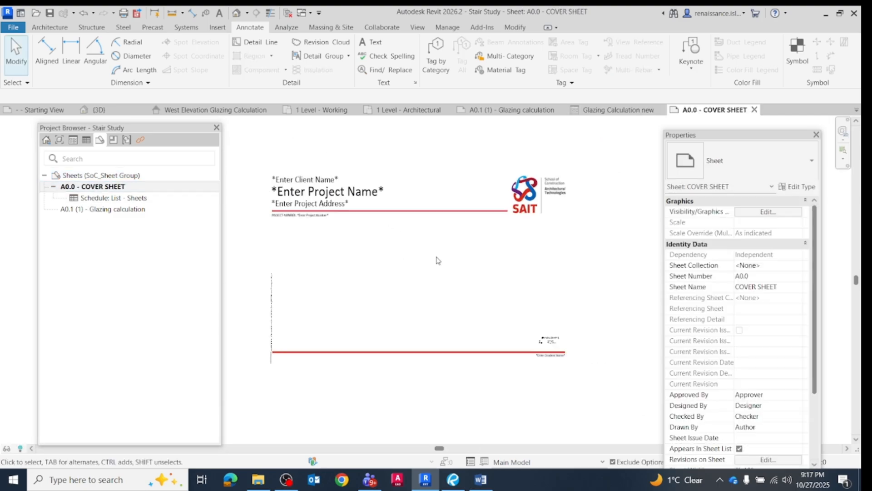
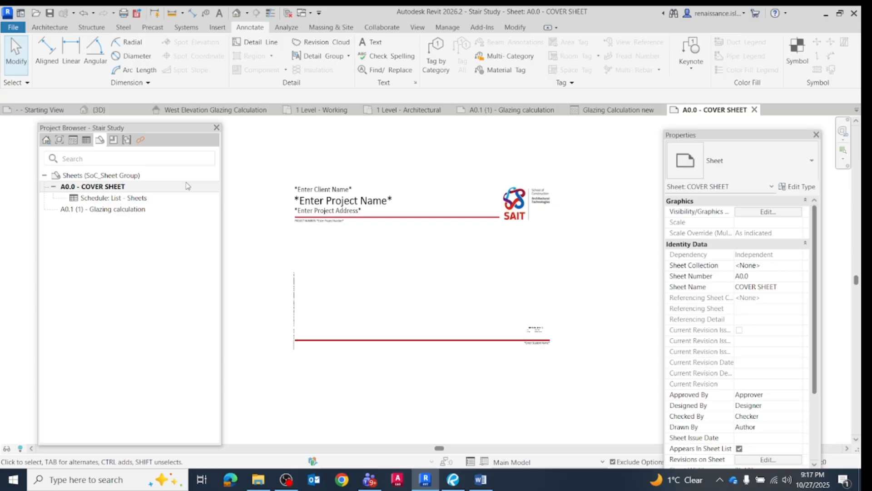
{"action": "left_click", "coordinate": [95, 209]}
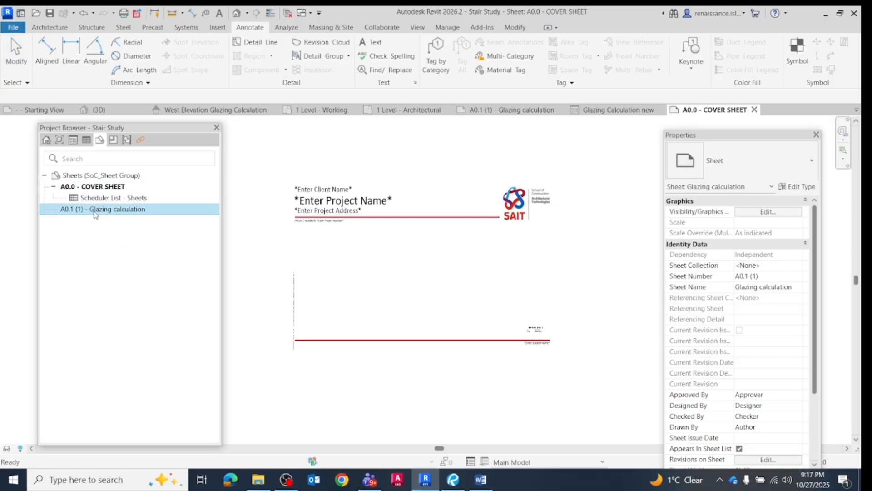
{"action": "left_click", "coordinate": [99, 211]}
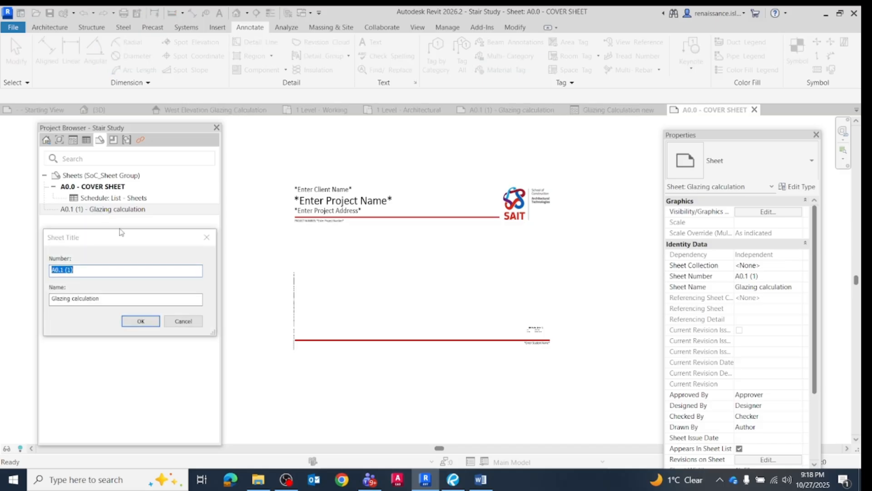
{"action": "left_click", "coordinate": [204, 239]}
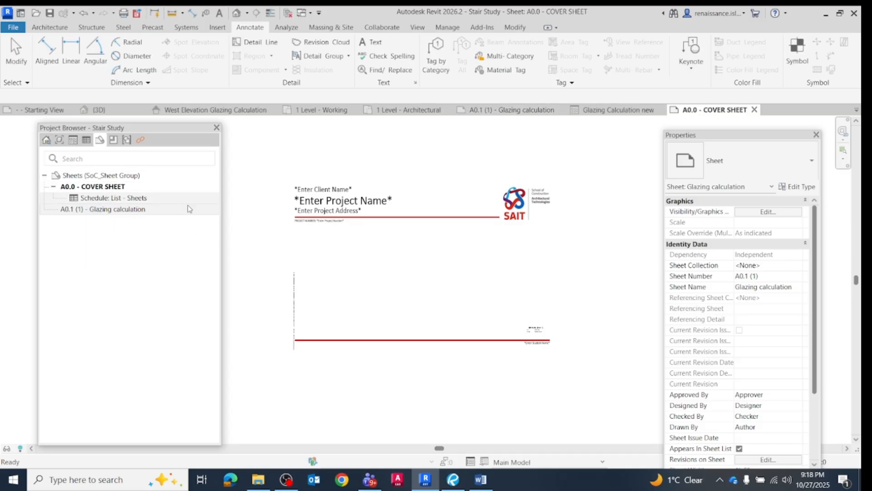
{"action": "left_click", "coordinate": [138, 278]}
Step: Duplicate the A0.1 (1) - Glazing calculation sheet as an empty sheet, and close the copy and the cover sheet
{"action": "left_click", "coordinate": [515, 113]}
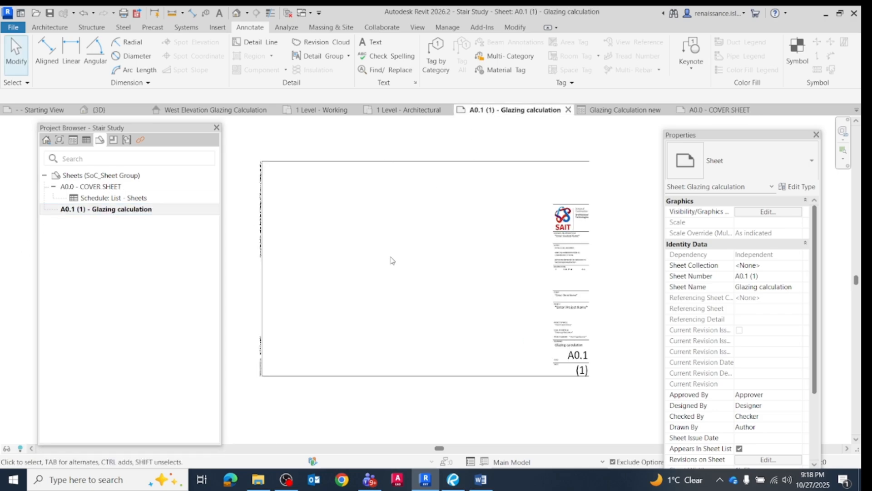
{"action": "right_click", "coordinate": [124, 212]}
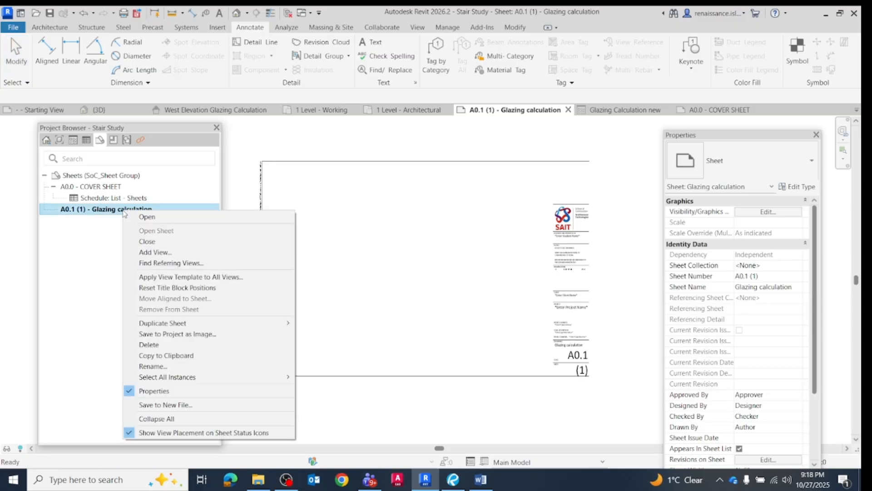
{"action": "left_click", "coordinate": [99, 264]}
{"action": "right_click", "coordinate": [135, 211]}
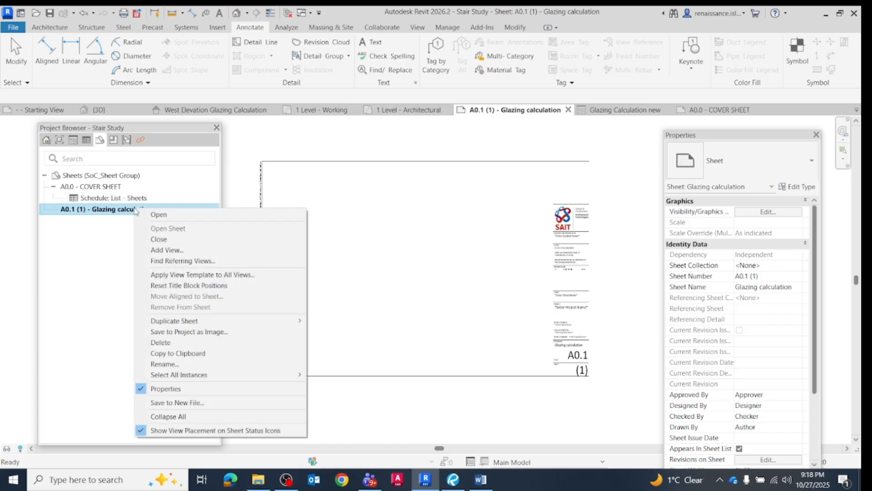
{"action": "mouse_move", "coordinate": [254, 320]}
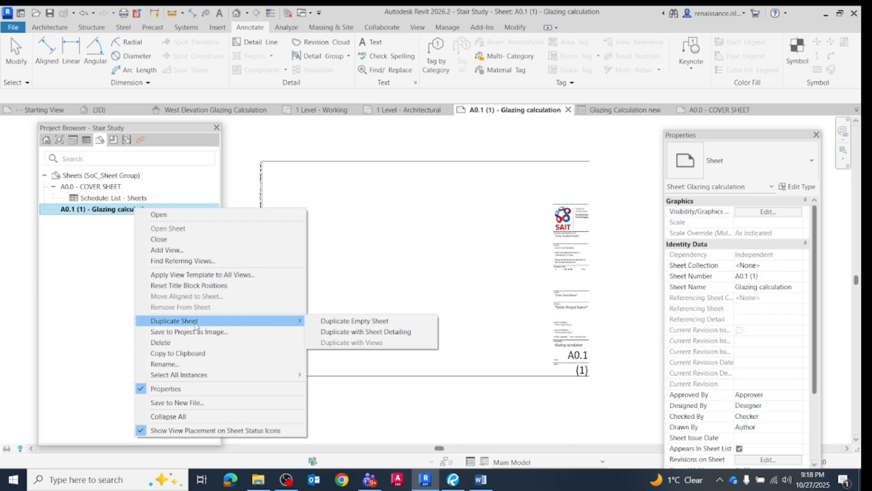
{"action": "left_click", "coordinate": [317, 321]}
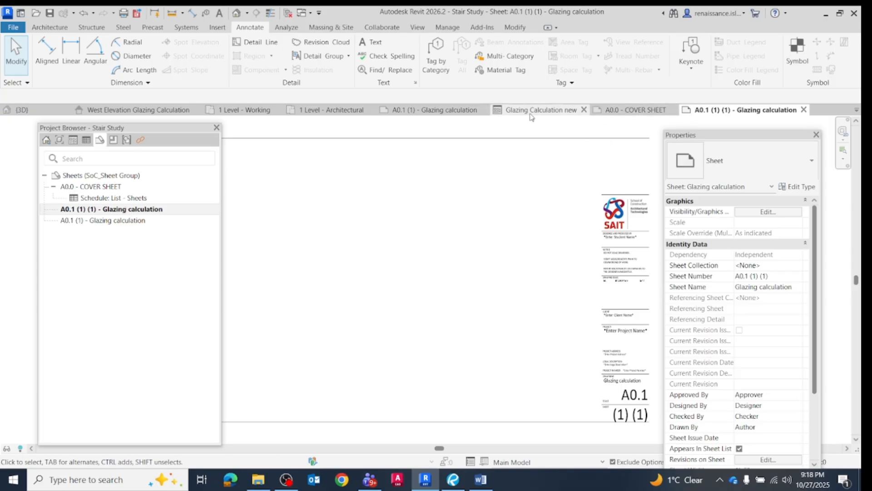
{"action": "left_click", "coordinate": [673, 110]}
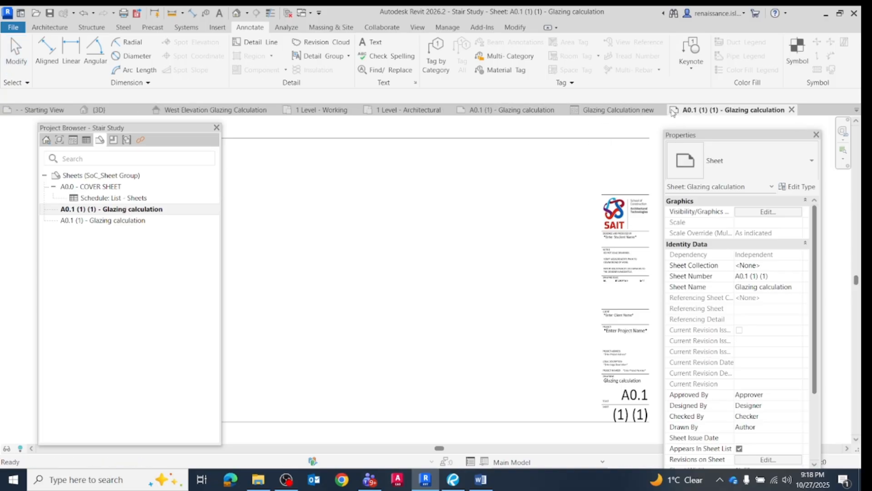
{"action": "left_click", "coordinate": [792, 110]}
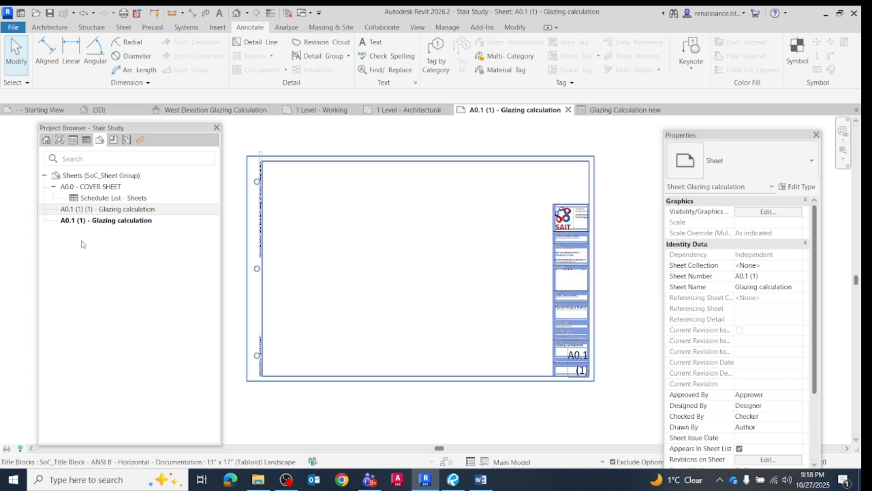
Step: Place the West Elevation Glazing Calculation view on the A0.1 (1) sheet and position it in the sheet's left half
{"action": "left_click", "coordinate": [59, 139]}
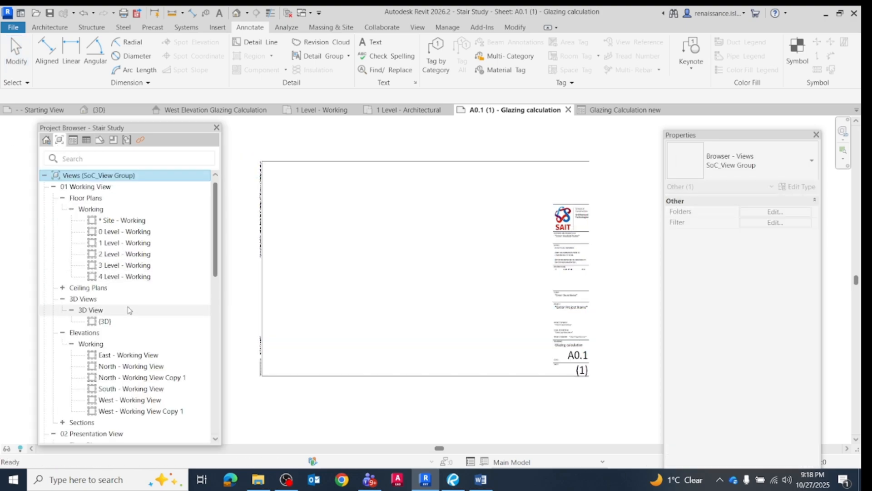
{"action": "scroll", "coordinate": [131, 305], "scroll_direction": "down", "scroll_amount": 5}
{"action": "scroll", "coordinate": [130, 305], "scroll_direction": "down", "scroll_amount": 5}
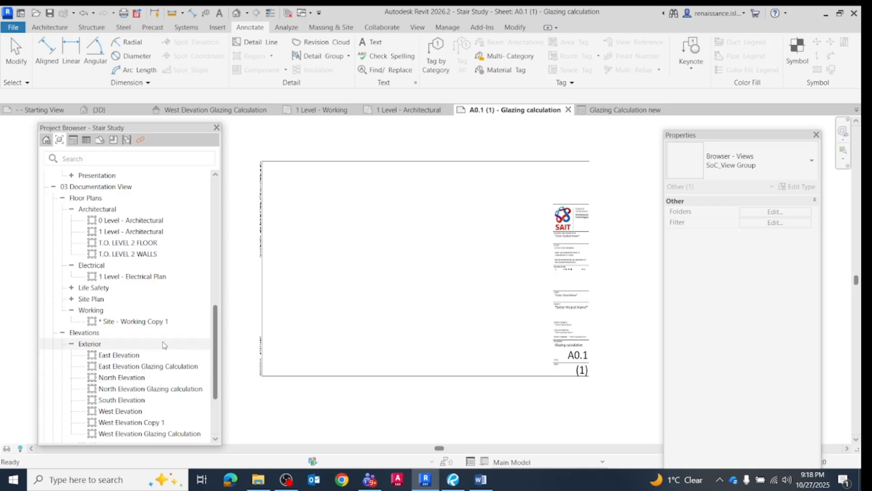
{"action": "scroll", "coordinate": [163, 344], "scroll_direction": "down", "scroll_amount": 3}
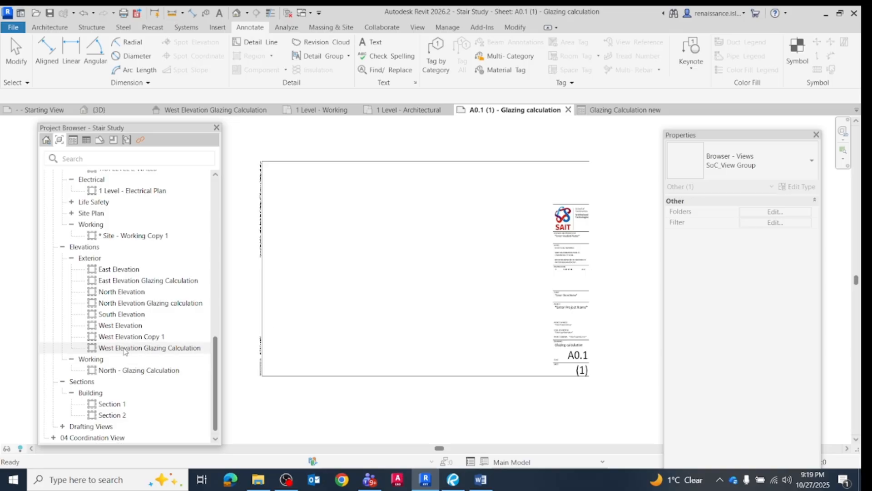
{"action": "left_click", "coordinate": [125, 349]}
{"action": "left_click_drag", "start_coordinate": [120, 349], "coordinate": [404, 244]}
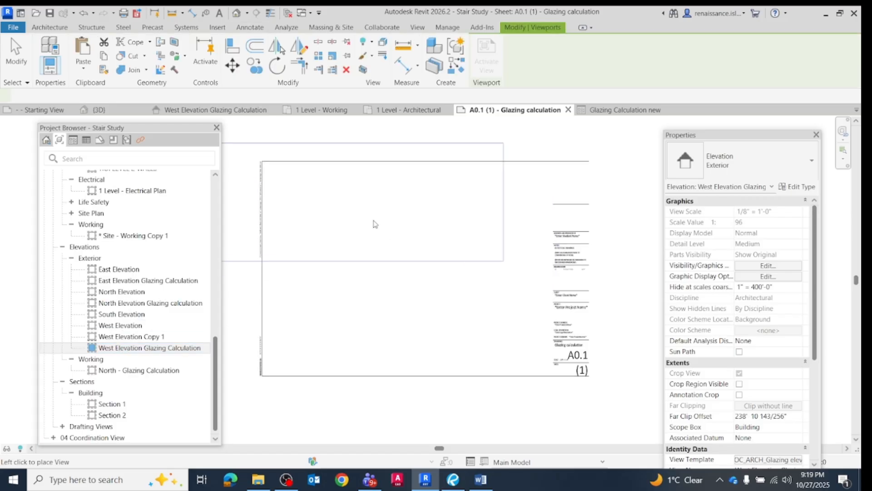
{"action": "left_click", "coordinate": [405, 237]}
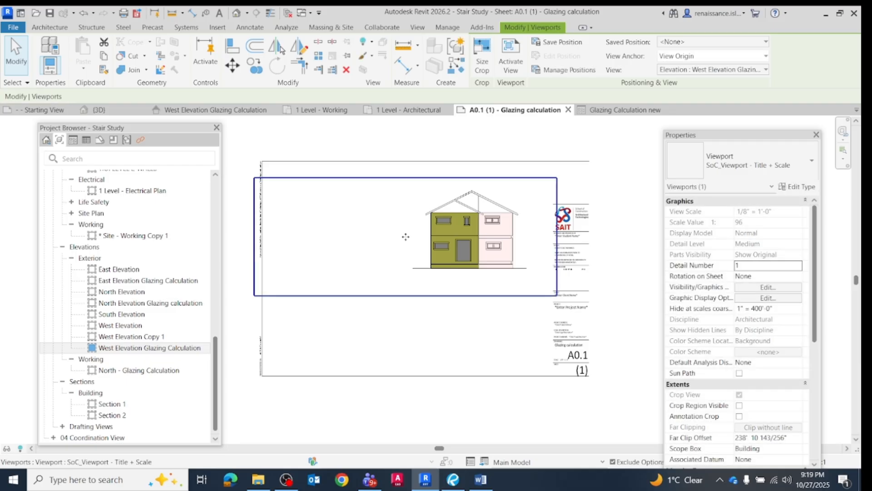
{"action": "left_click_drag", "start_coordinate": [466, 221], "coordinate": [328, 240]}
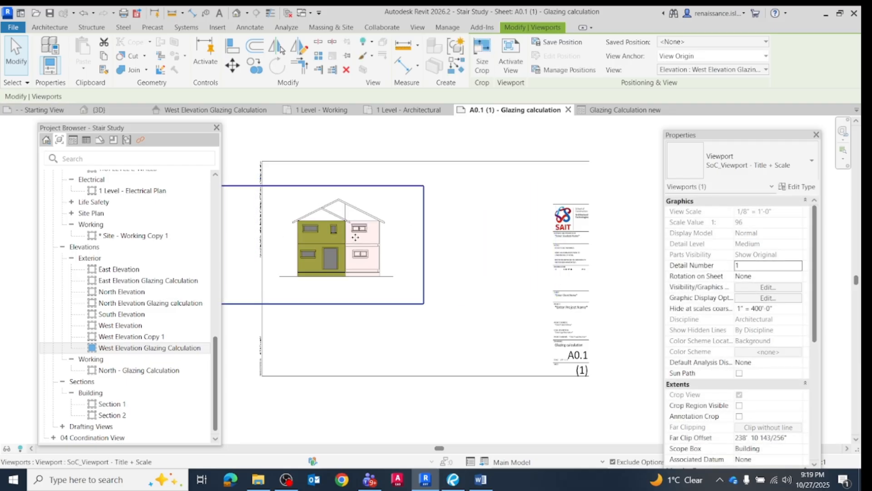
{"action": "left_click", "coordinate": [452, 282]}
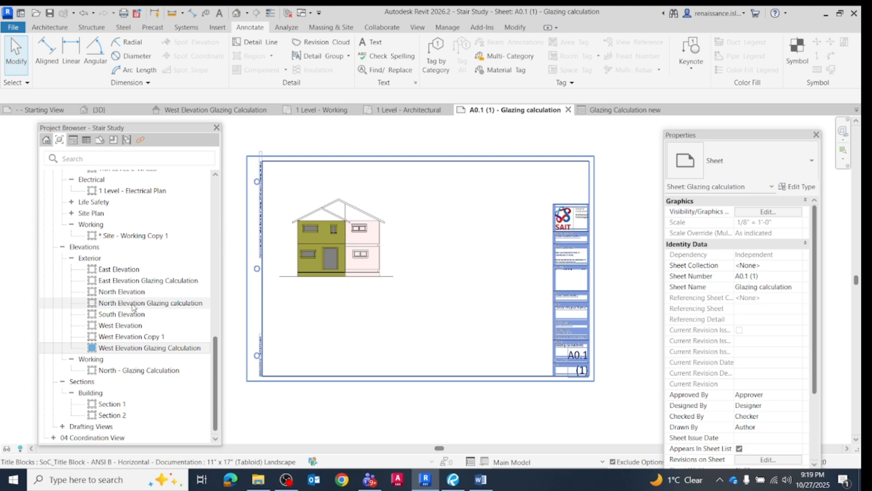
Step: Place the East Elevation Glazing Calculation view on the sheet beside the west elevation, left of the title block
{"action": "left_click", "coordinate": [143, 282]}
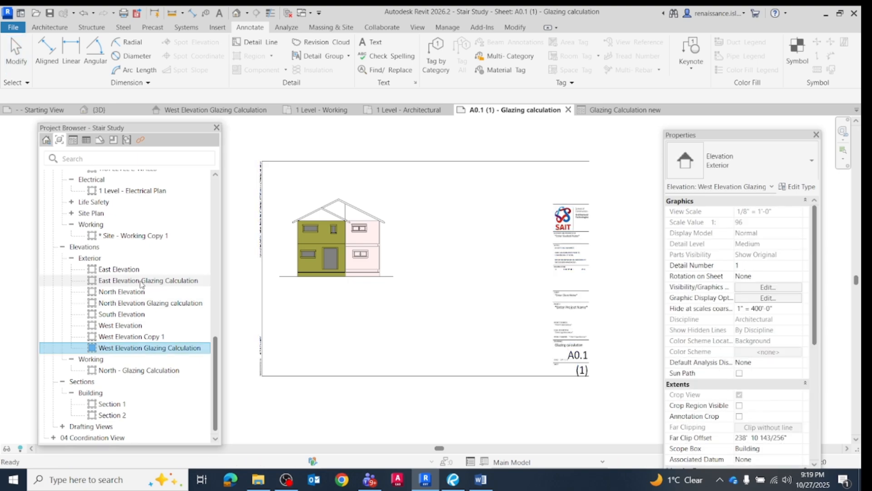
{"action": "left_click_drag", "start_coordinate": [143, 281], "coordinate": [484, 241]}
{"action": "left_click", "coordinate": [549, 234]}
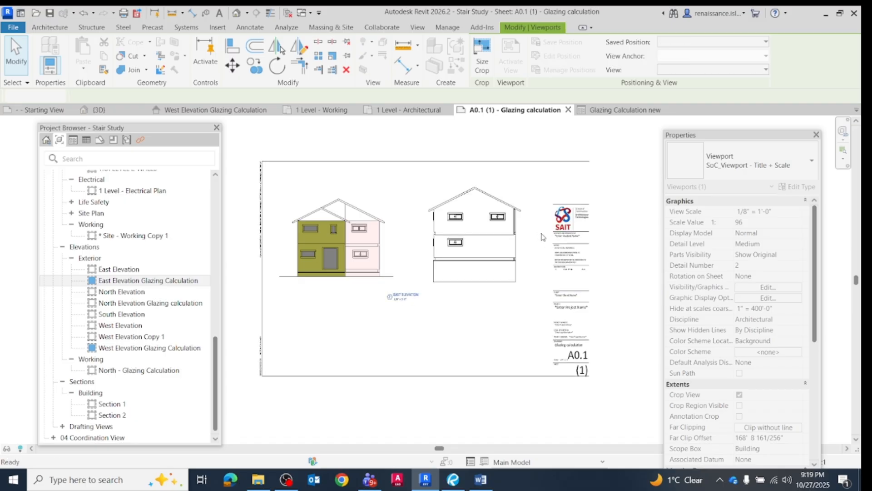
{"action": "left_click", "coordinate": [496, 331]}
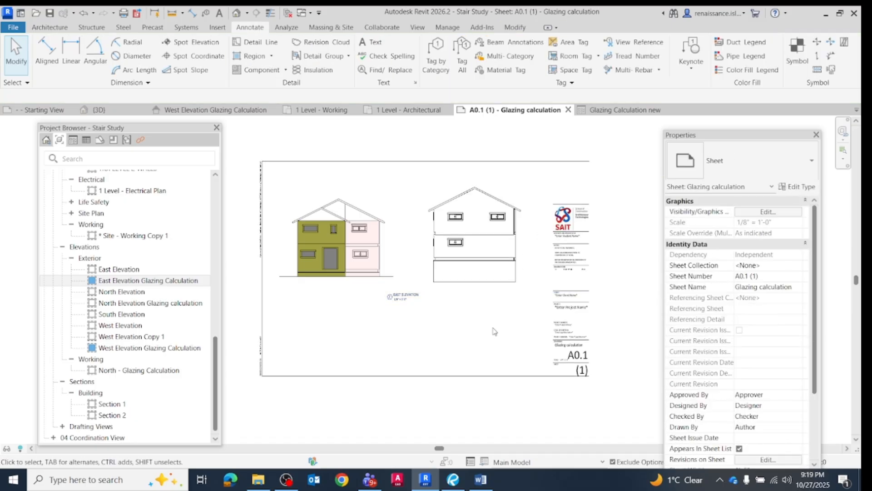
Step: Move the East Elevation and West Elevation view titles directly beneath their own drawings on the sheet
{"action": "left_click", "coordinate": [402, 301]}
{"action": "left_click_drag", "start_coordinate": [402, 300], "coordinate": [450, 295]}
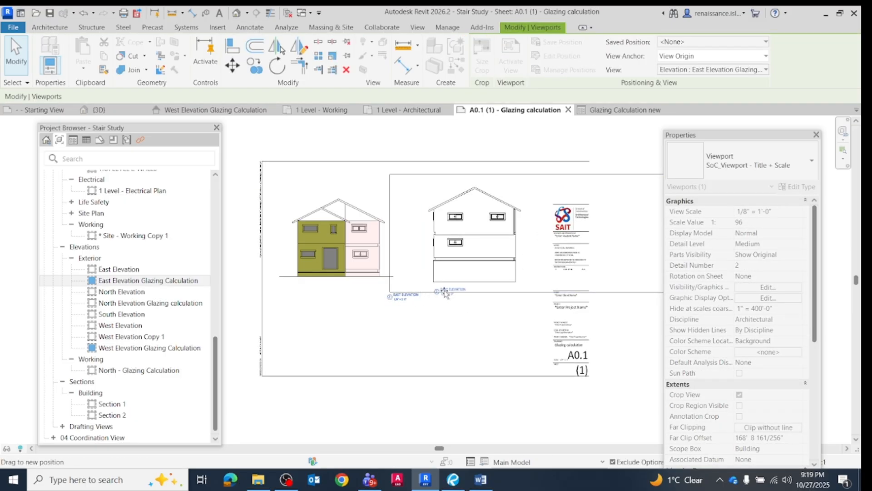
{"action": "scroll", "coordinate": [330, 324], "scroll_direction": "down", "scroll_amount": 4}
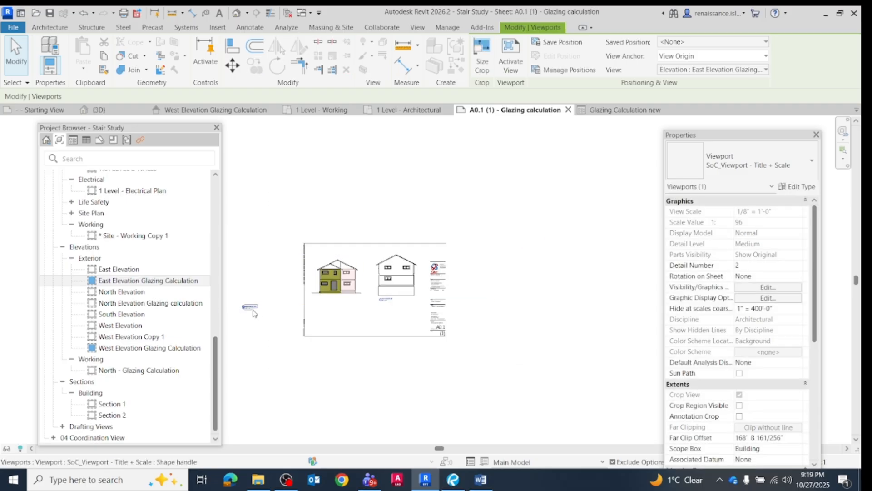
{"action": "scroll", "coordinate": [248, 310], "scroll_direction": "up", "scroll_amount": 2}
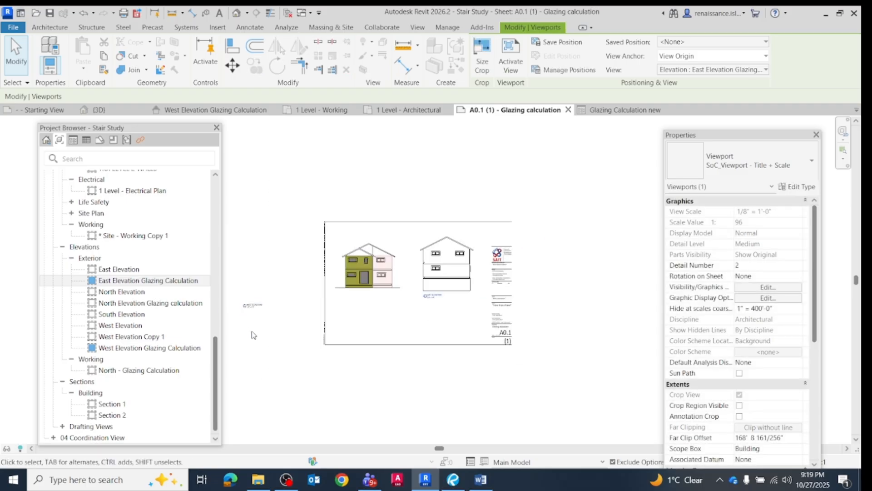
{"action": "key", "text": "Escape"}
{"action": "left_click", "coordinate": [246, 306]}
{"action": "left_click_drag", "start_coordinate": [248, 304], "coordinate": [351, 298]}
{"action": "left_click", "coordinate": [375, 319]}
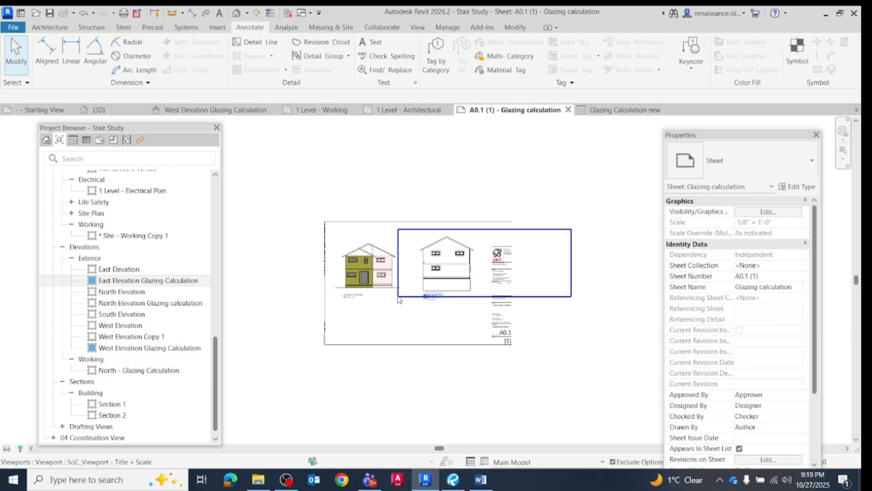
{"action": "scroll", "coordinate": [400, 298], "scroll_direction": "up", "scroll_amount": 2}
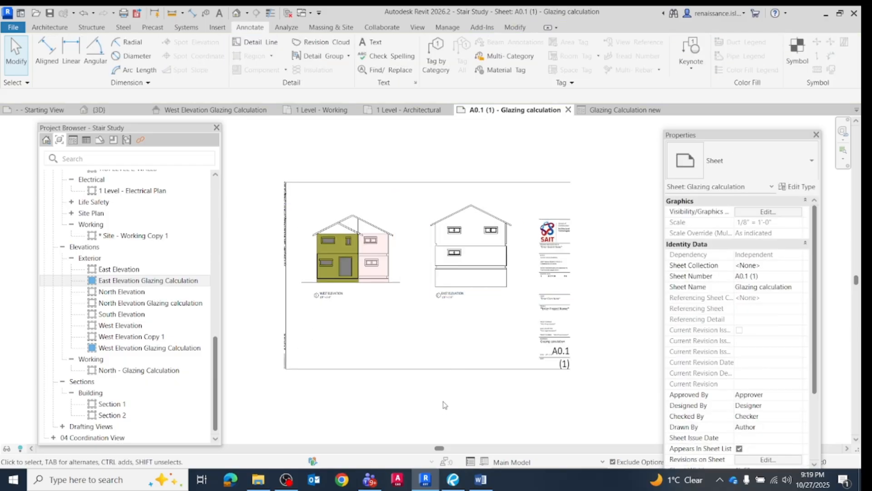
Step: Place the Glazing Calculation legend on the sheet between the two elevations, near the upper edge
{"action": "scroll", "coordinate": [112, 294], "scroll_direction": "up", "scroll_amount": 5}
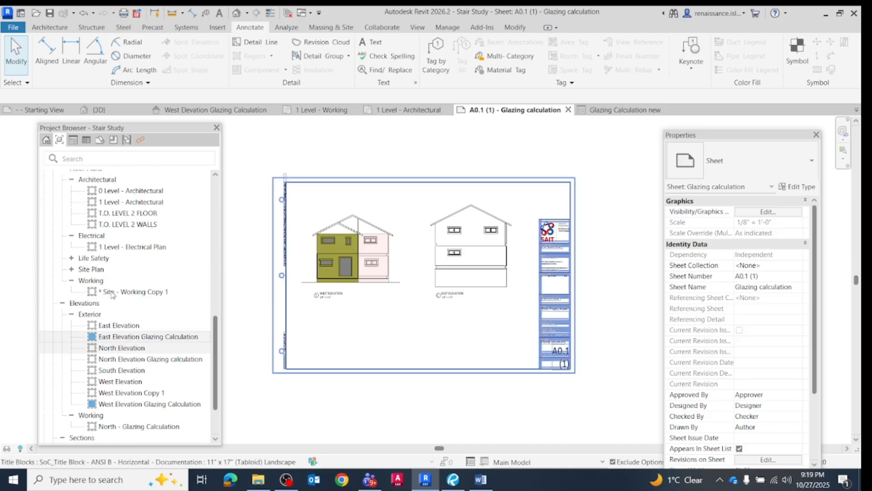
{"action": "left_click", "coordinate": [76, 142]}
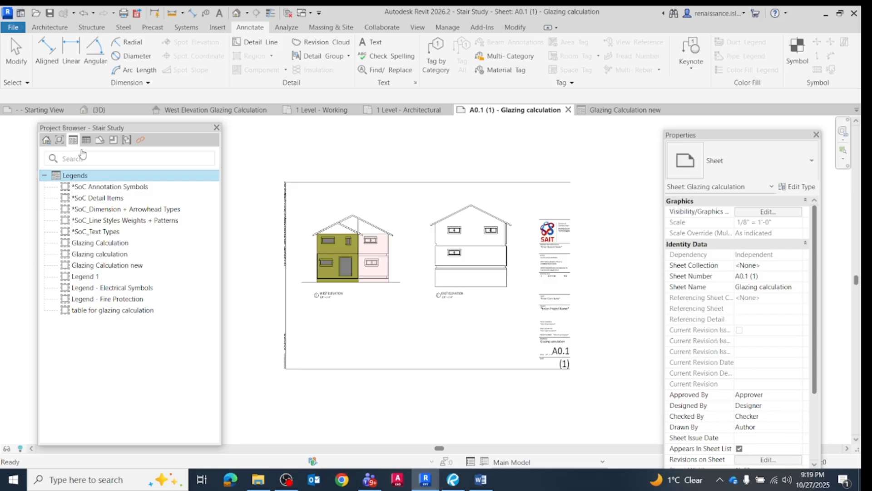
{"action": "left_click_drag", "start_coordinate": [82, 246], "coordinate": [399, 207]}
{"action": "left_click", "coordinate": [404, 213]}
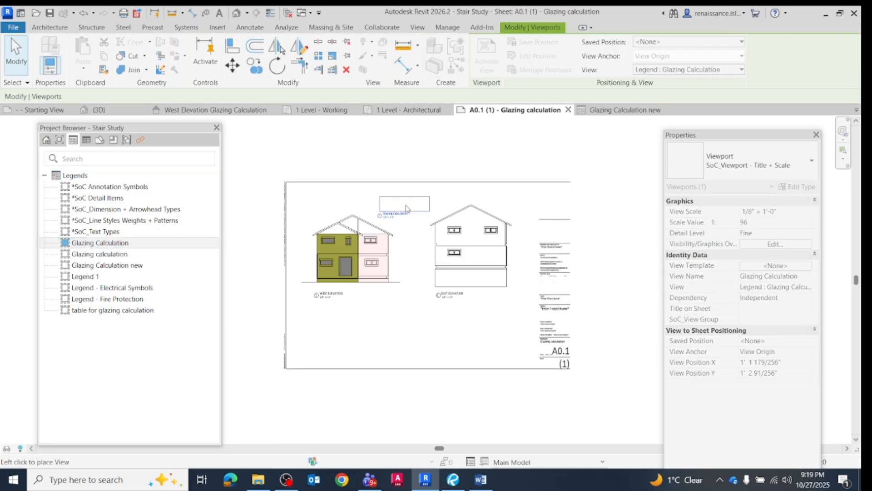
{"action": "left_click", "coordinate": [417, 208]}
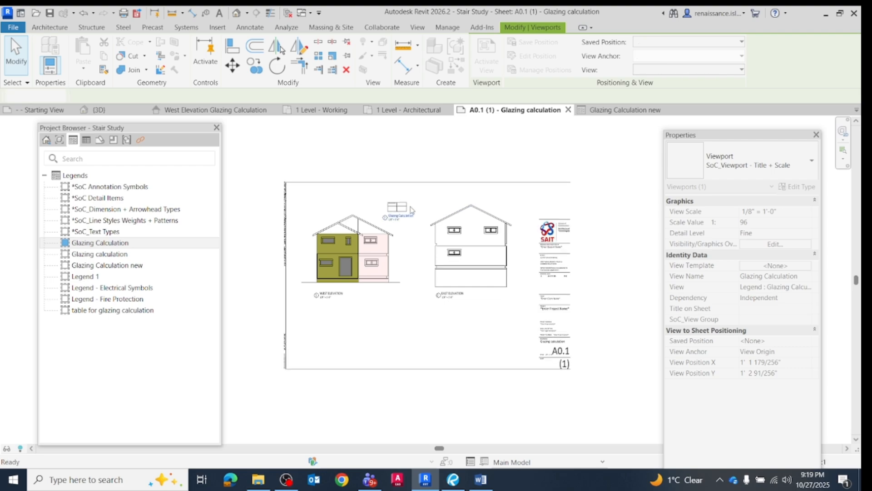
{"action": "left_click", "coordinate": [429, 359]}
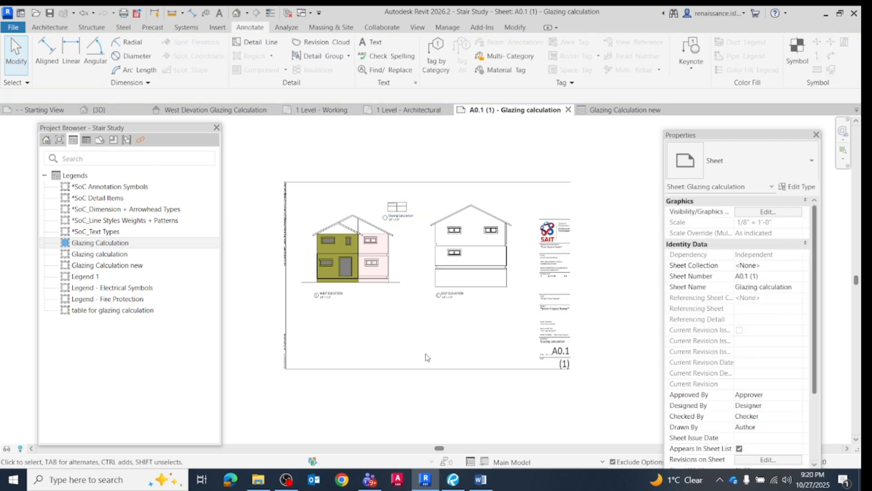
Step: List the project's views and examine the spatial separation sheet layout of EFB Example 2 2 in Bluebeam Revu
{"action": "left_click", "coordinate": [59, 141]}
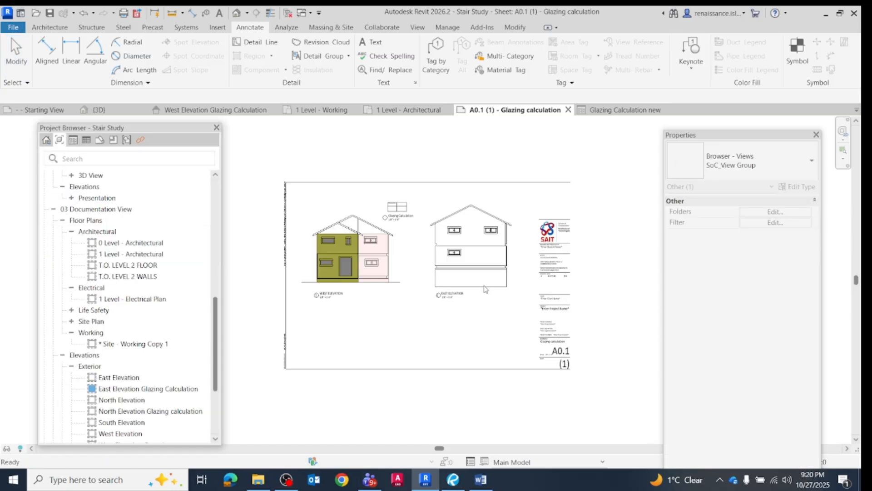
{"action": "left_click", "coordinate": [453, 479]}
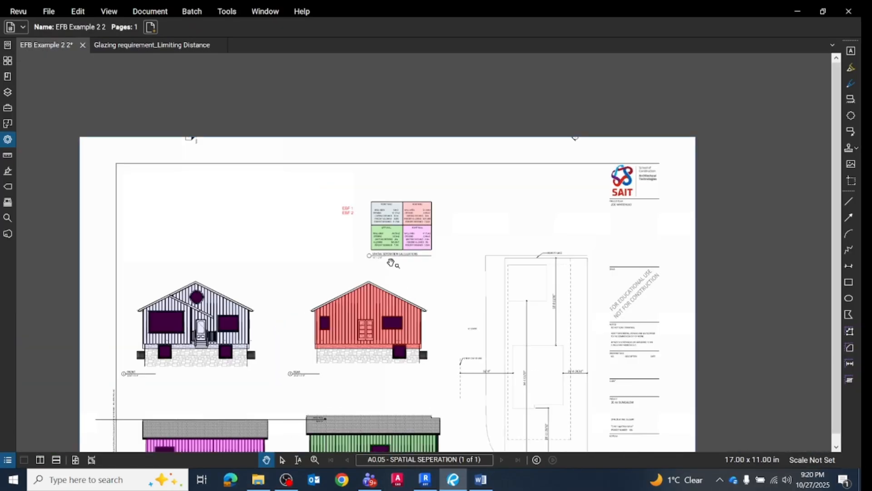
{"action": "left_click_drag", "start_coordinate": [421, 241], "coordinate": [419, 235]}
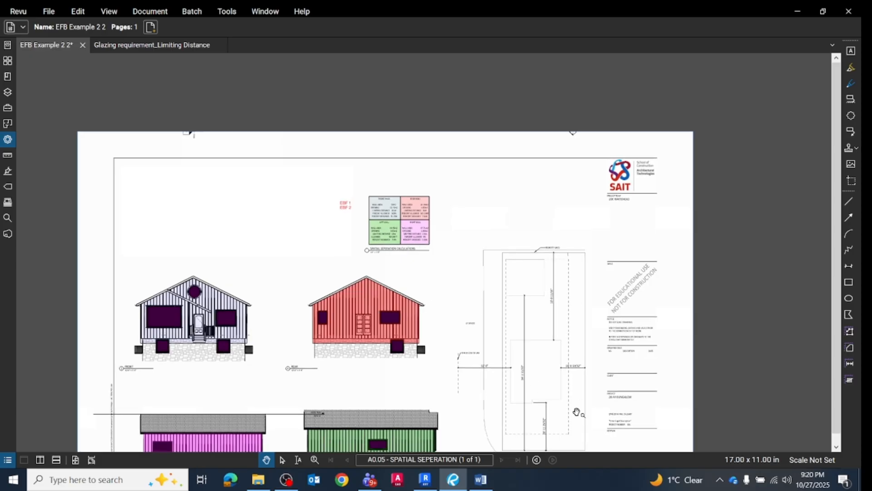
Step: Switch back to Revit and duplicate the Site Plan view listed under the documentation floor plans
{"action": "left_click", "coordinate": [427, 479]}
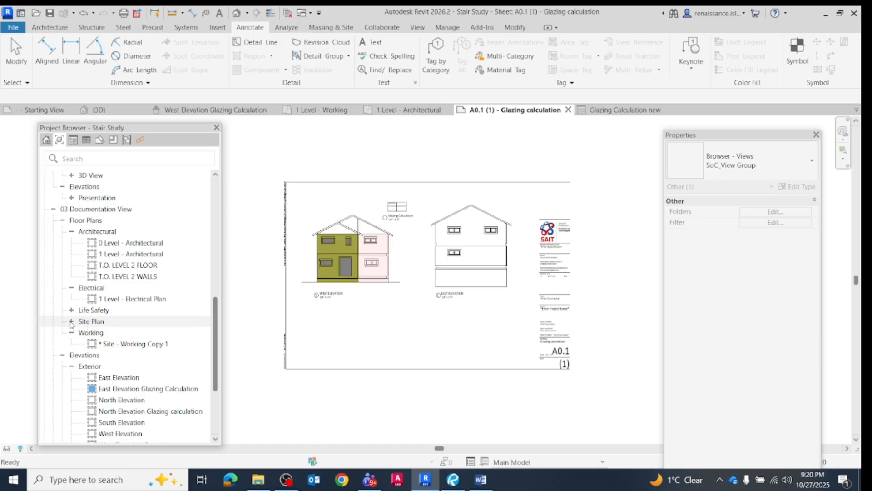
{"action": "left_click", "coordinate": [71, 321]}
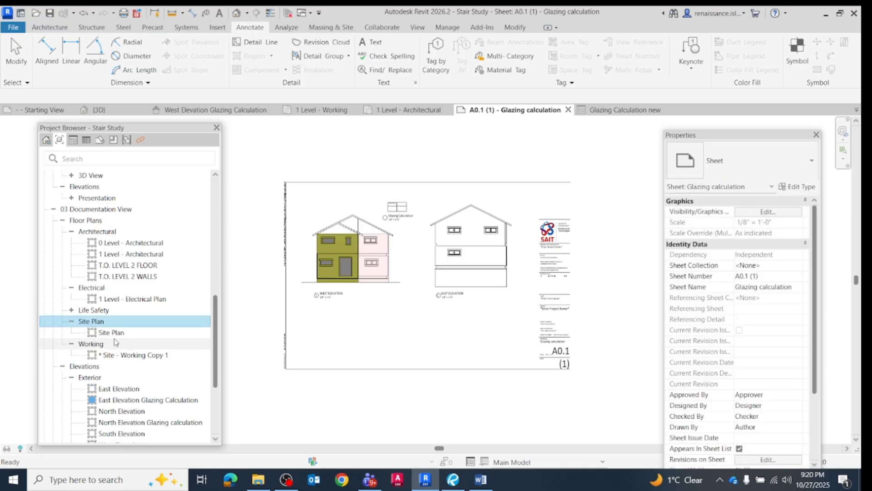
{"action": "left_click", "coordinate": [114, 334]}
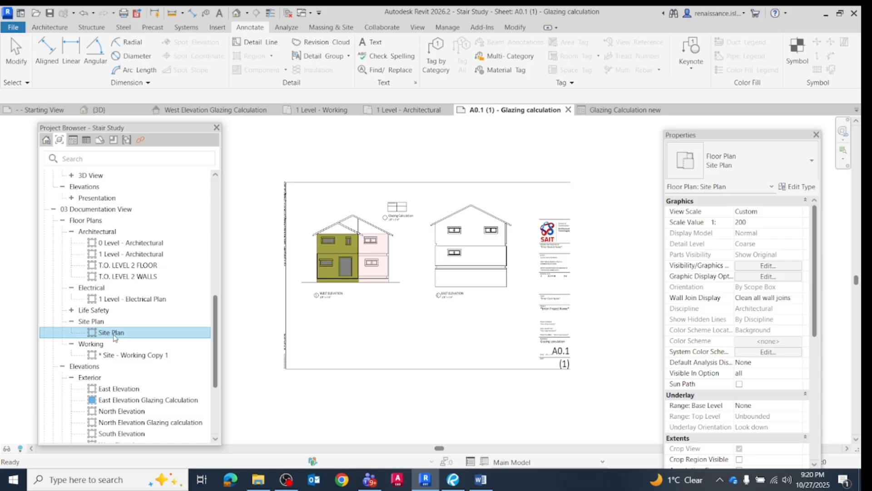
{"action": "right_click", "coordinate": [115, 337]}
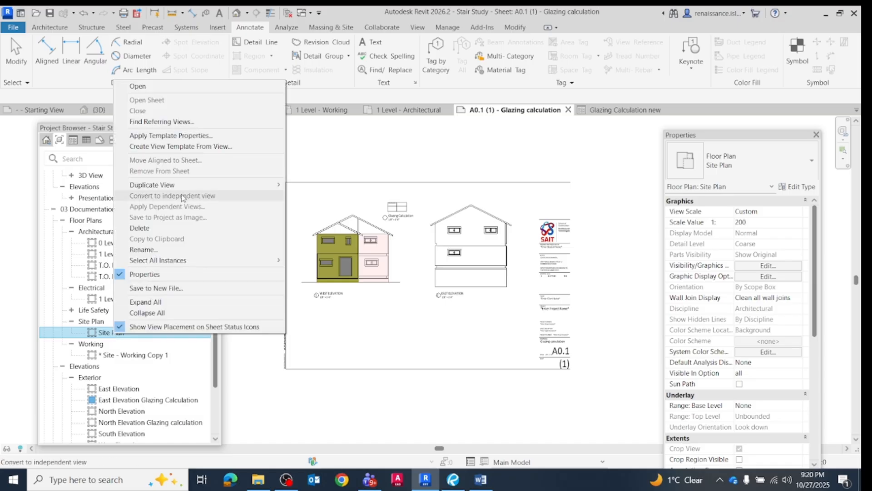
{"action": "mouse_move", "coordinate": [184, 187]}
{"action": "left_click", "coordinate": [315, 185]}
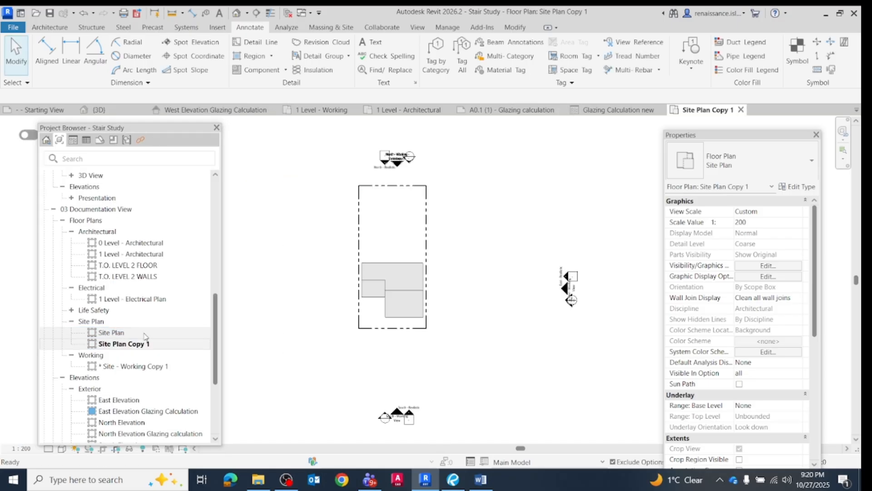
Step: Rename the duplicated site plan view as Site Plan Glazing sheet
{"action": "left_click", "coordinate": [145, 346]}
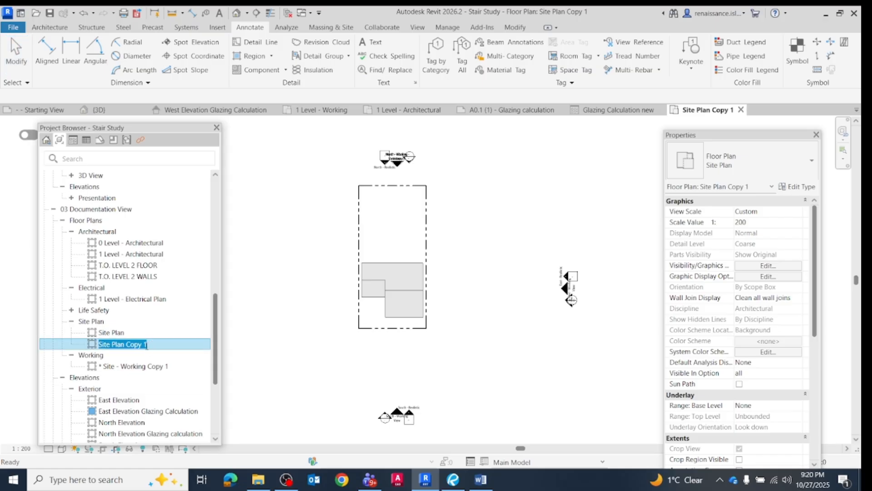
{"action": "right_click", "coordinate": [147, 347]}
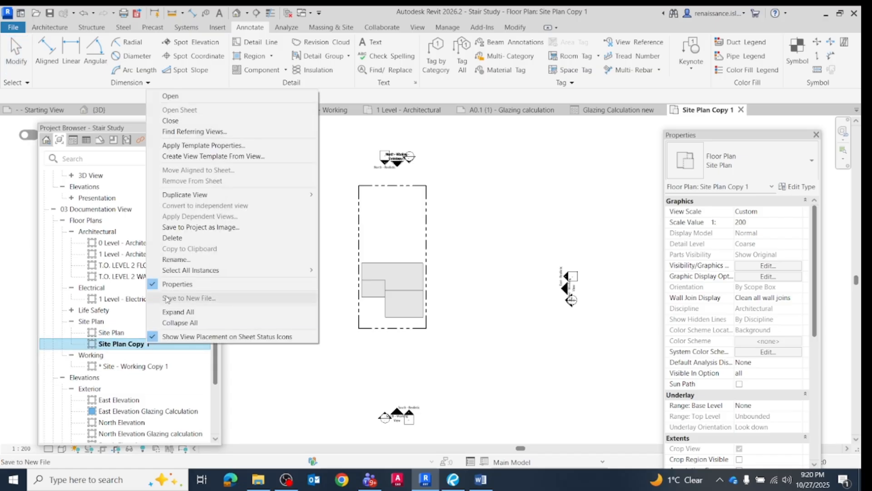
{"action": "left_click", "coordinate": [178, 260]}
{"action": "left_click", "coordinate": [154, 344]}
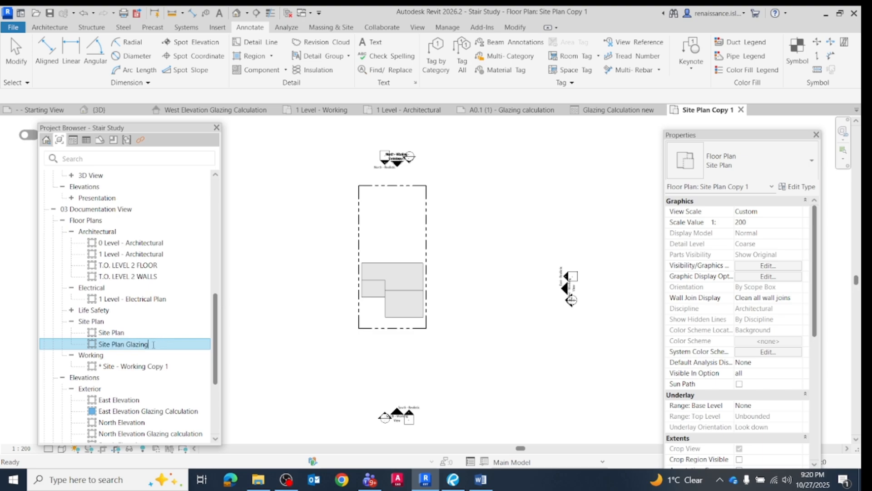
{"action": "left_click", "coordinate": [264, 332]}
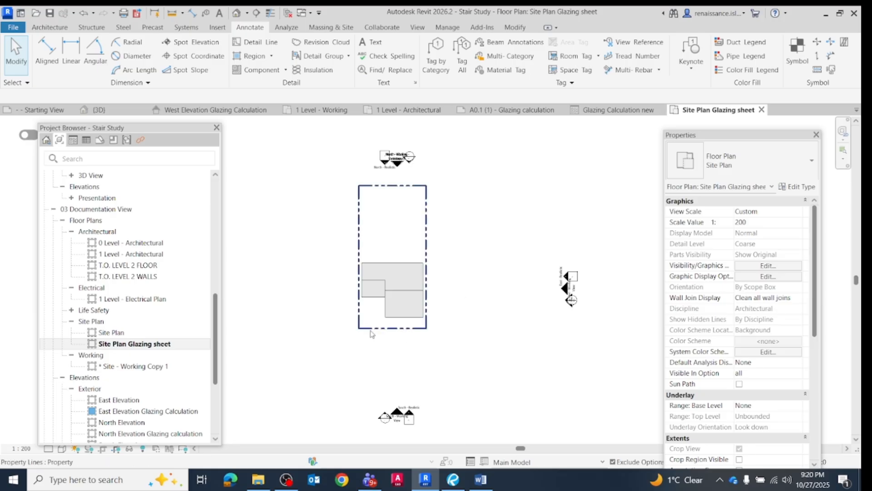
{"action": "scroll", "coordinate": [372, 325], "scroll_direction": "up", "scroll_amount": 2}
{"action": "scroll", "coordinate": [373, 325], "scroll_direction": "up", "scroll_amount": 1}
{"action": "left_click", "coordinate": [399, 309]}
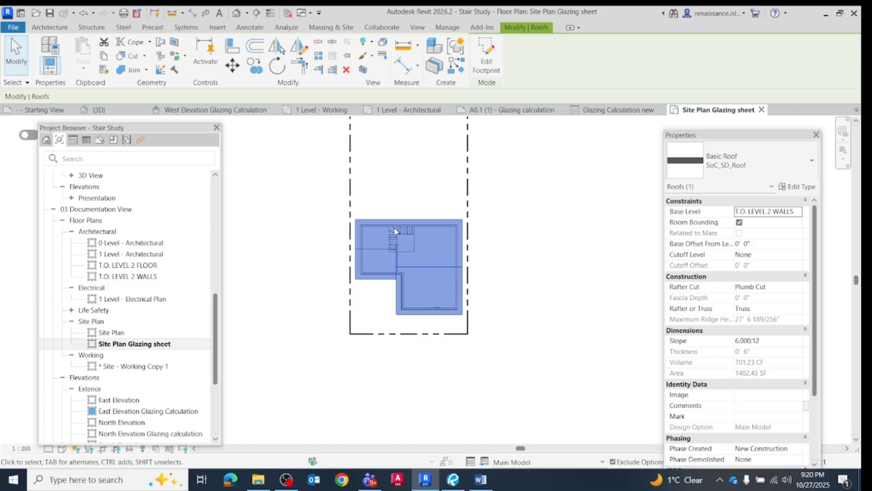
{"action": "left_click", "coordinate": [571, 325]}
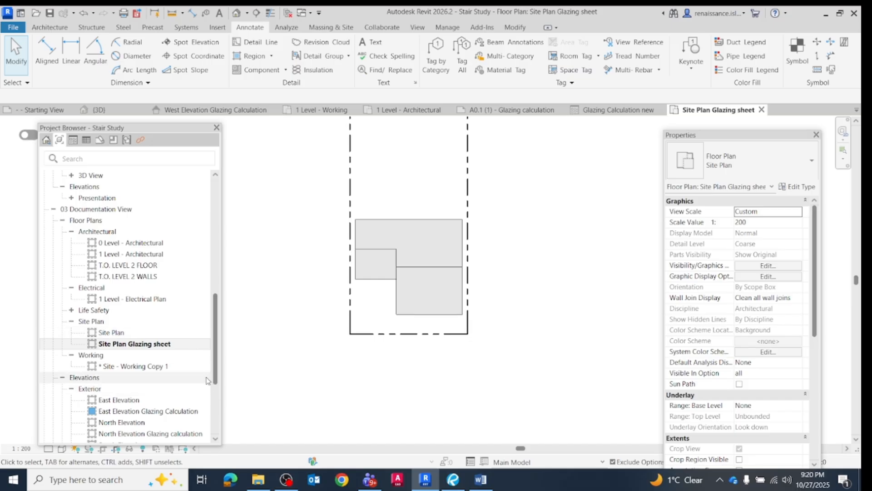
Step: Place the Site Plan Glazing sheet view on the A0.1 (1) Glazing calculation sheet and move its plan to below and between the two elevations
{"action": "left_click", "coordinate": [502, 110]}
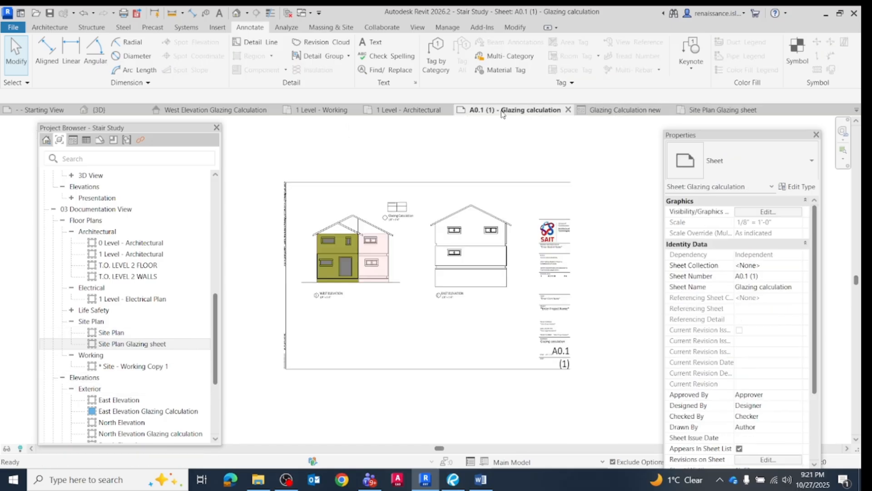
{"action": "left_click_drag", "start_coordinate": [125, 349], "coordinate": [429, 333]}
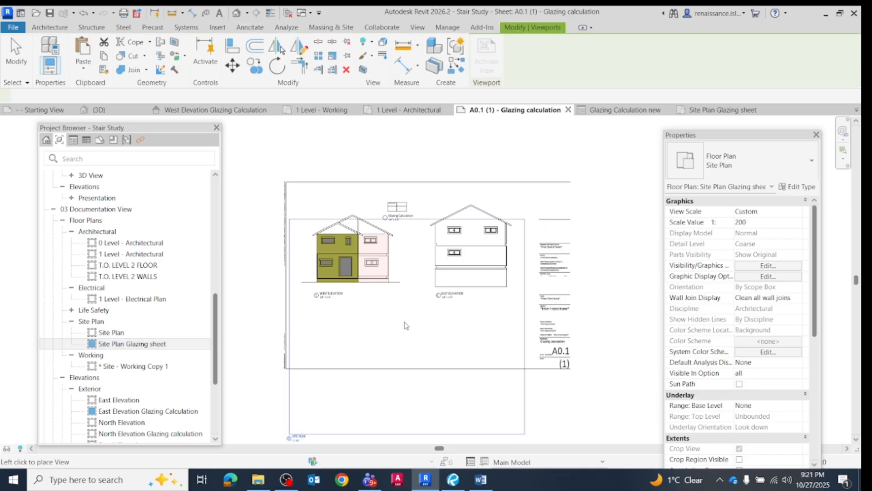
{"action": "left_click", "coordinate": [414, 310]}
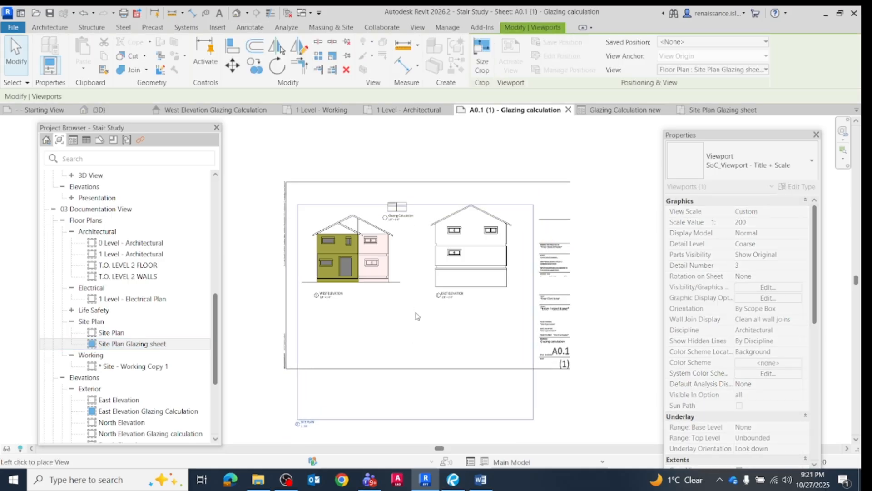
{"action": "left_click_drag", "start_coordinate": [419, 318], "coordinate": [530, 321]}
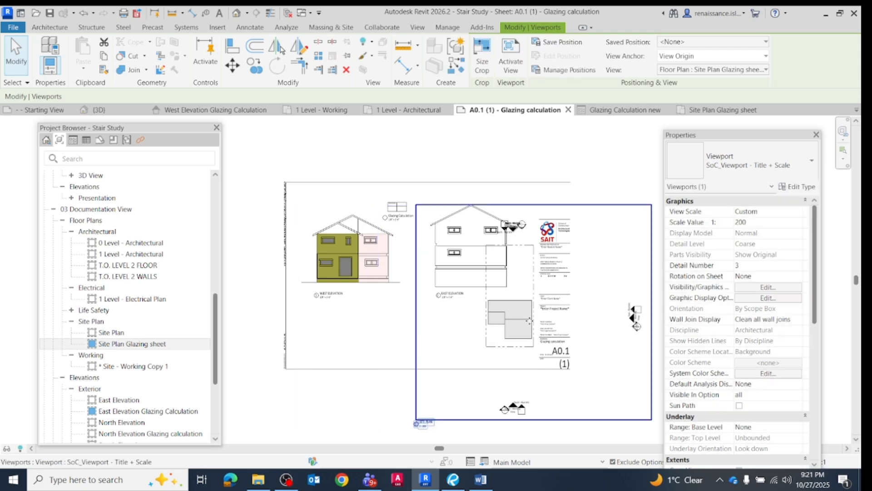
{"action": "left_click", "coordinate": [360, 389]}
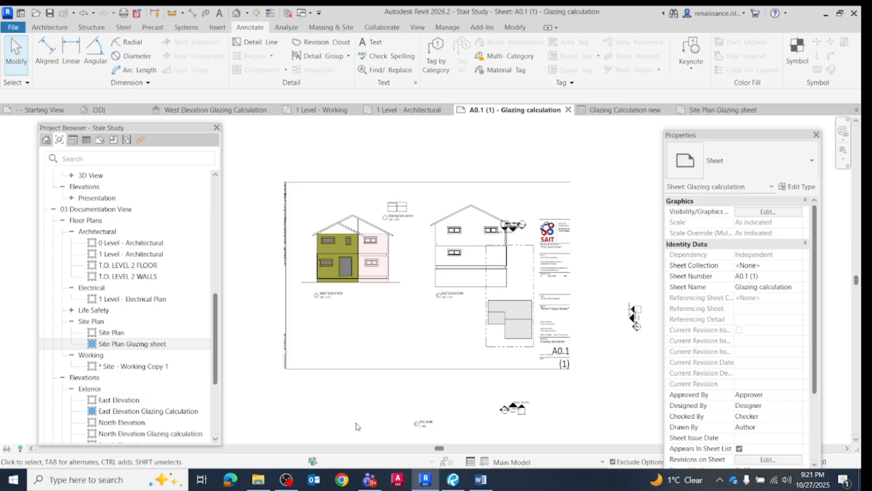
{"action": "left_click", "coordinate": [477, 318]}
{"action": "left_click_drag", "start_coordinate": [484, 301], "coordinate": [407, 339]}
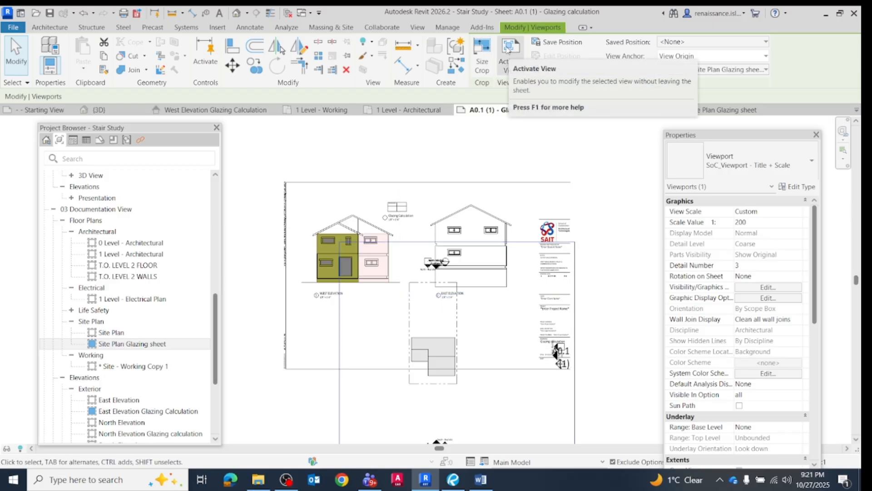
{"action": "left_click", "coordinate": [509, 46]}
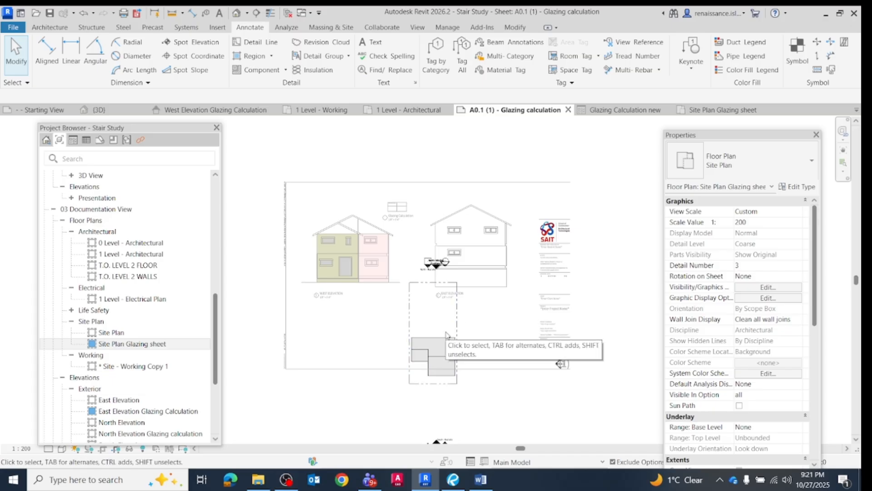
{"action": "double_click", "coordinate": [633, 347]}
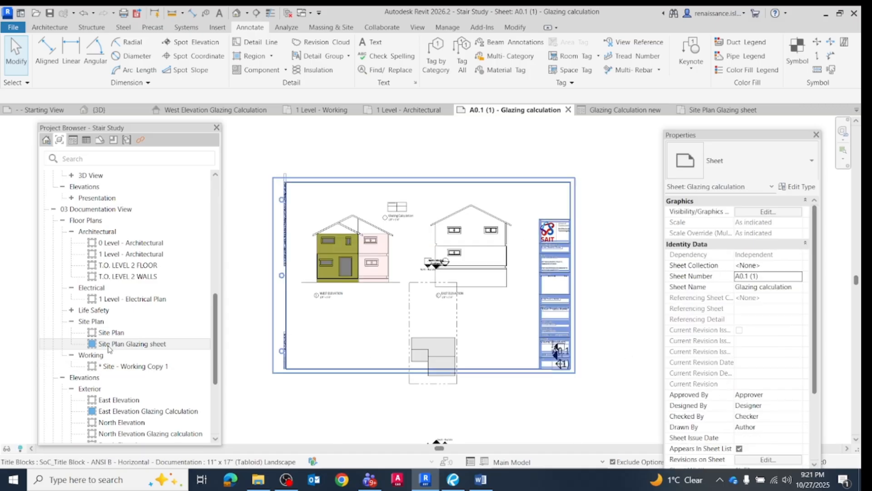
{"action": "left_click_drag", "start_coordinate": [107, 348], "coordinate": [385, 399]}
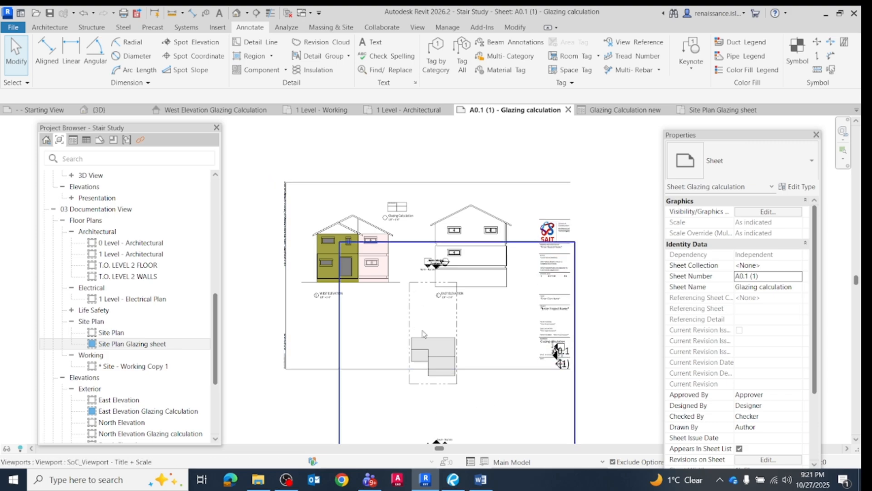
{"action": "left_click", "coordinate": [457, 341]}
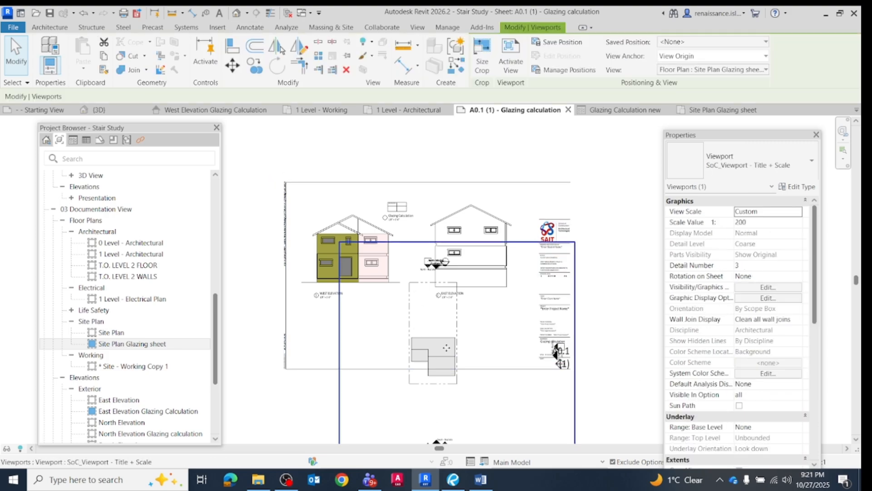
{"action": "left_click", "coordinate": [768, 287]}
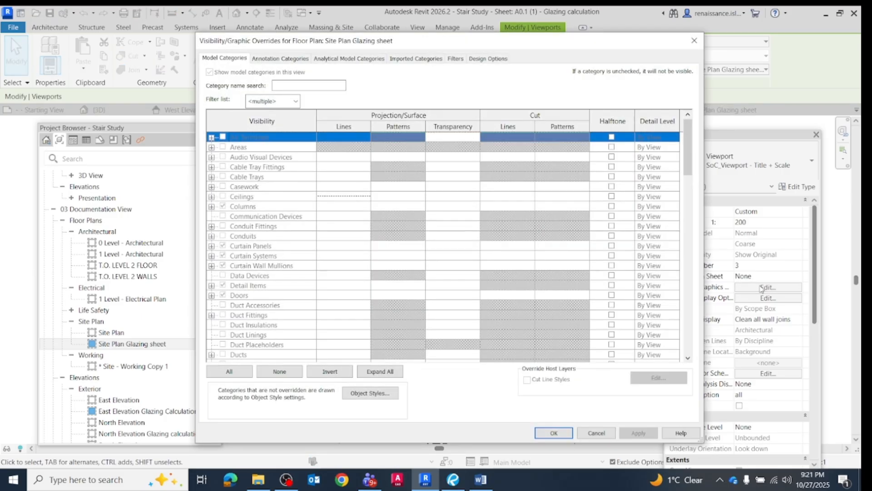
{"action": "left_click", "coordinate": [694, 41]}
Step: Duplicate the SoC_DOC_ARCH_Plan - Site view template of the site plan viewport under the name Site plan glazing
{"action": "scroll", "coordinate": [752, 380], "scroll_direction": "down", "scroll_amount": 5}
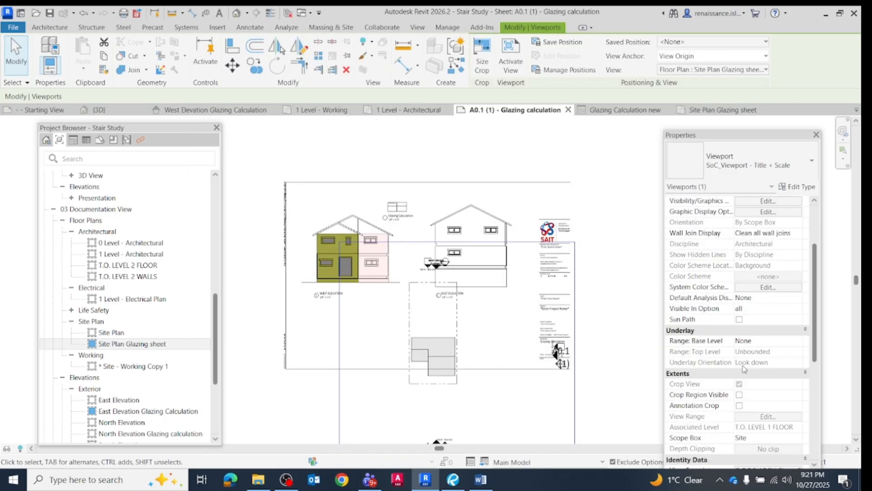
{"action": "left_click", "coordinate": [756, 407]}
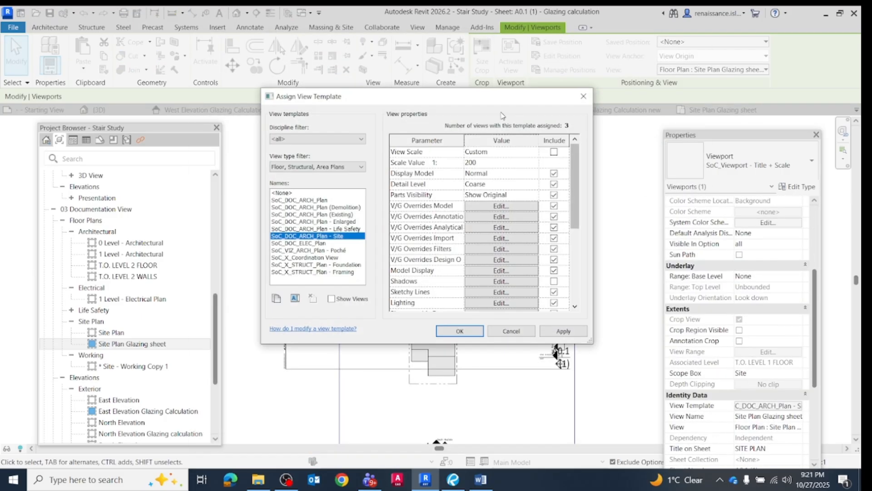
{"action": "left_click_drag", "start_coordinate": [464, 100], "coordinate": [656, 63]}
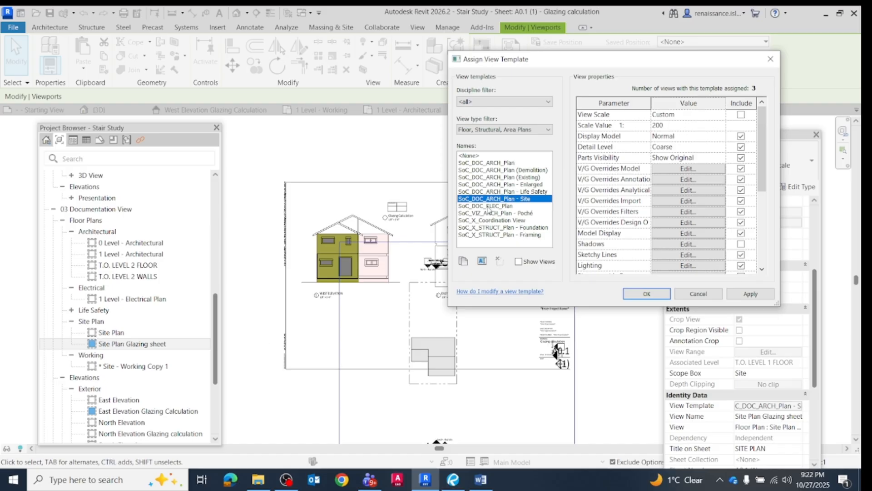
{"action": "left_click", "coordinate": [463, 261]}
{"action": "type", "text": "Site plan glazing"}
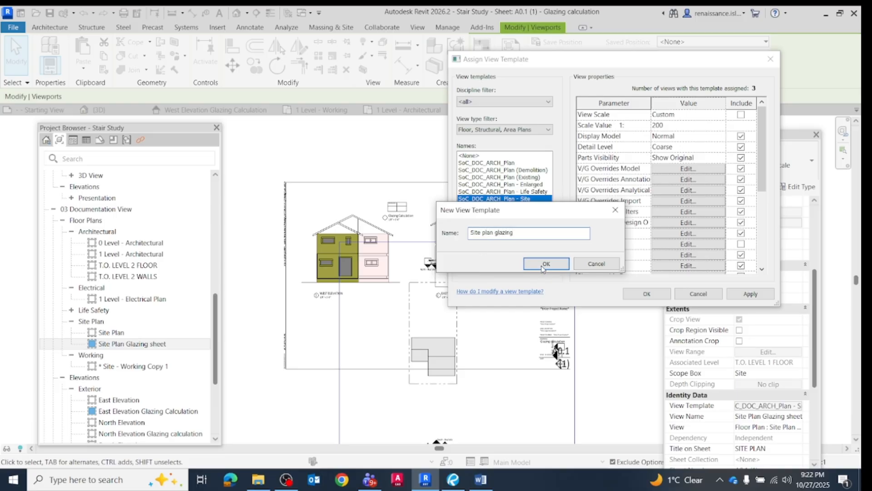
{"action": "left_click", "coordinate": [543, 266]}
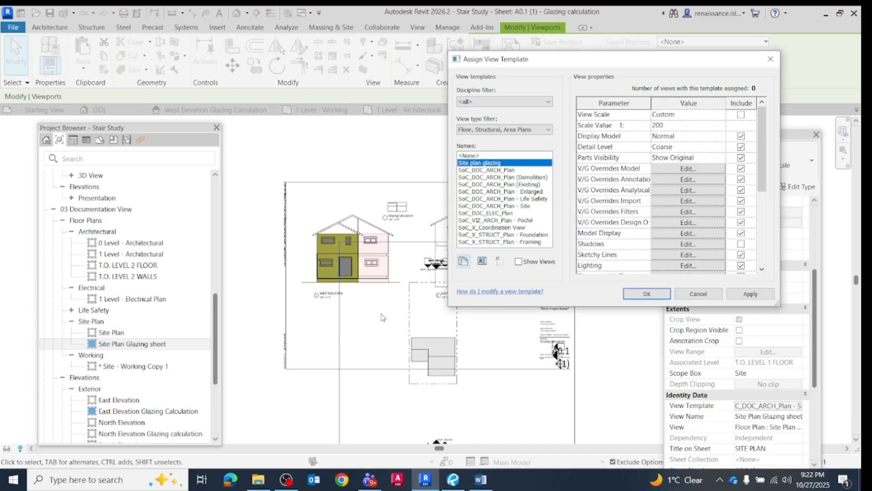
Step: Turn on Scope Boxes among the annotation categories in the visibility/graphic overrides of the Site plan glazing view template
{"action": "left_click_drag", "start_coordinate": [656, 61], "coordinate": [734, 56]}
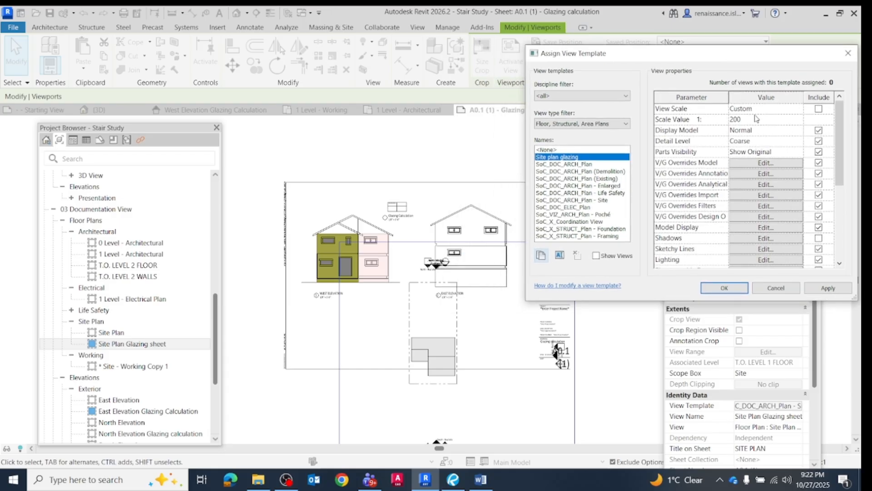
{"action": "left_click", "coordinate": [764, 162]}
{"action": "left_click_drag", "start_coordinate": [365, 42], "coordinate": [654, 55]}
{"action": "left_click", "coordinate": [569, 71]}
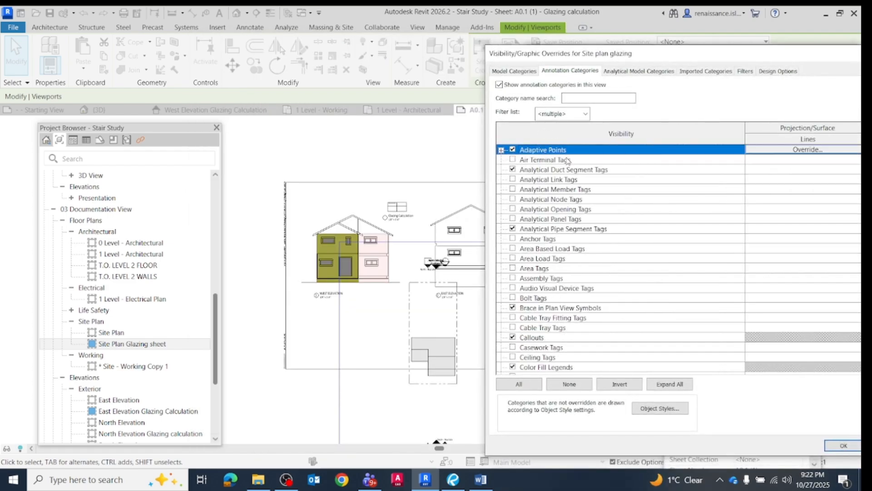
{"action": "scroll", "coordinate": [530, 277], "scroll_direction": "down", "scroll_amount": 2}
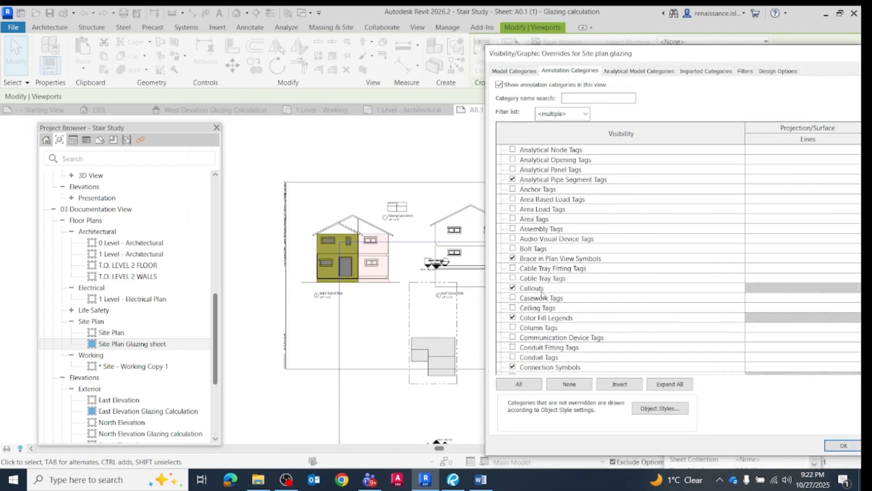
{"action": "scroll", "coordinate": [537, 316], "scroll_direction": "down", "scroll_amount": 1}
{"action": "scroll", "coordinate": [538, 328], "scroll_direction": "down", "scroll_amount": 1}
{"action": "scroll", "coordinate": [594, 343], "scroll_direction": "down", "scroll_amount": 1}
{"action": "scroll", "coordinate": [574, 341], "scroll_direction": "down", "scroll_amount": 1}
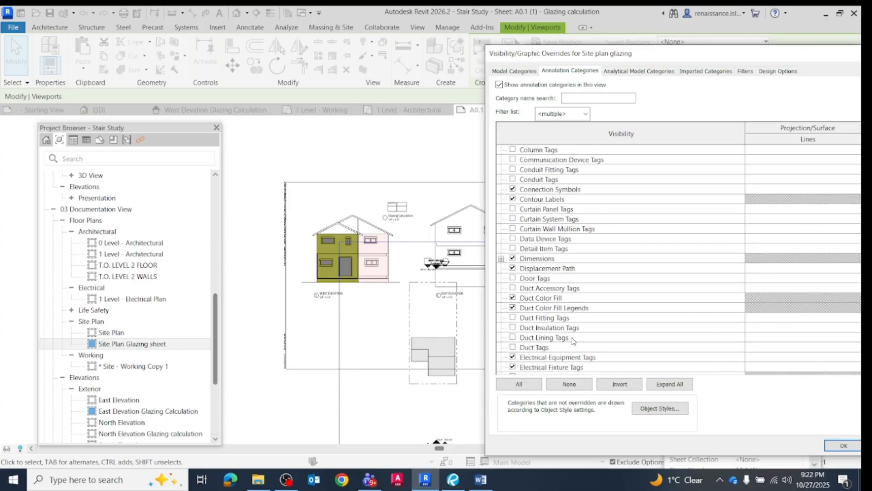
{"action": "scroll", "coordinate": [573, 341], "scroll_direction": "down", "scroll_amount": 3}
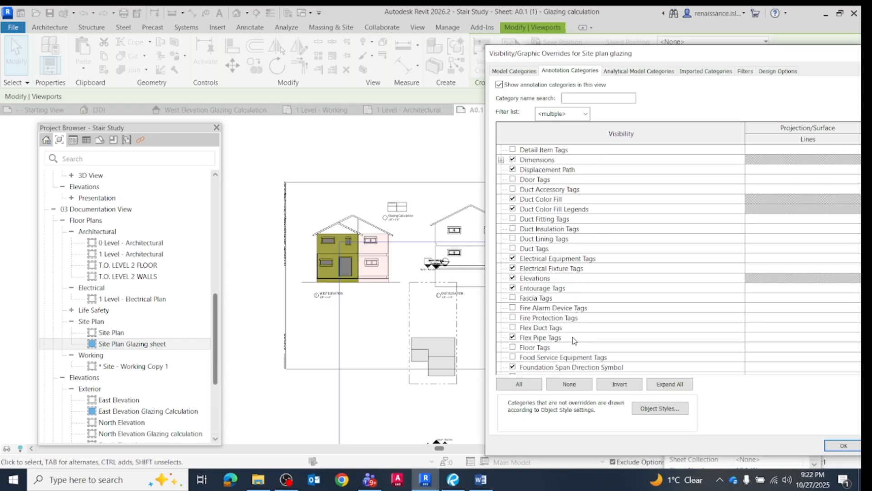
{"action": "scroll", "coordinate": [574, 341], "scroll_direction": "down", "scroll_amount": 4}
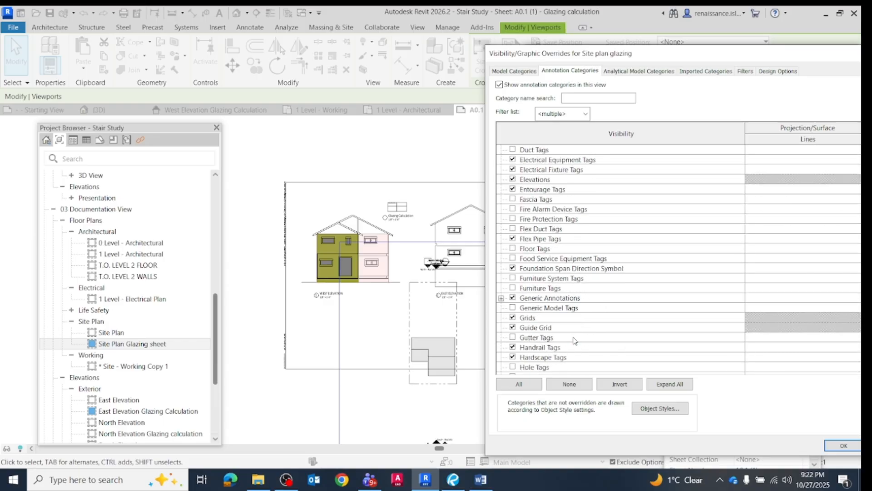
{"action": "scroll", "coordinate": [573, 340], "scroll_direction": "down", "scroll_amount": 4}
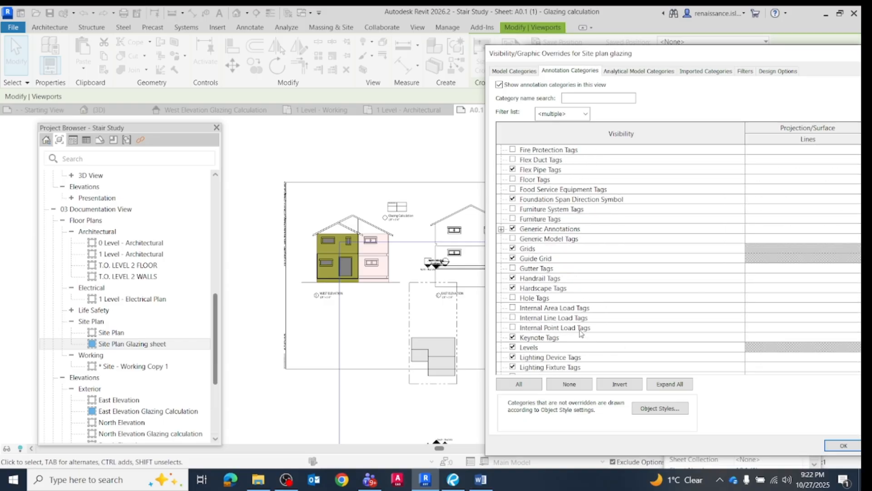
{"action": "scroll", "coordinate": [583, 335], "scroll_direction": "down", "scroll_amount": 15}
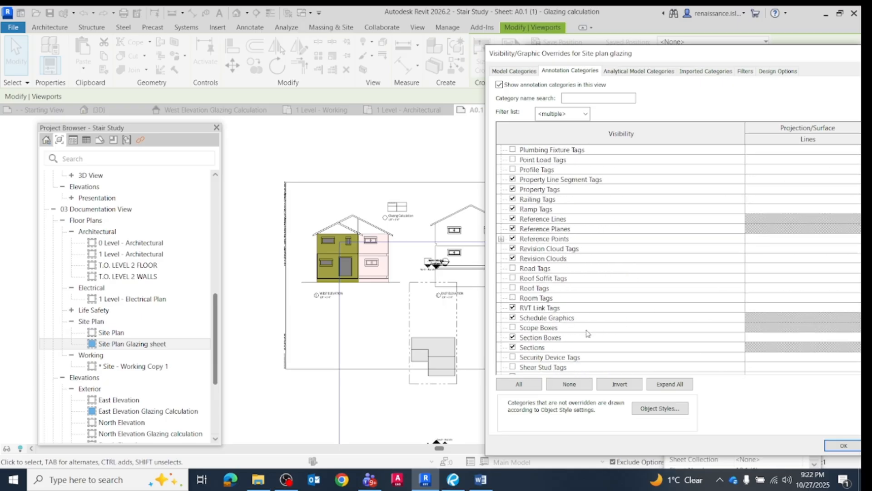
{"action": "scroll", "coordinate": [577, 341], "scroll_direction": "down", "scroll_amount": 1}
{"action": "left_click", "coordinate": [513, 318]}
Step: Review the other annotation categories, accept the overrides and assign the Site plan glazing template to the site plan viewport
{"action": "scroll", "coordinate": [559, 349], "scroll_direction": "down", "scroll_amount": 4}
{"action": "scroll", "coordinate": [562, 351], "scroll_direction": "down", "scroll_amount": 2}
{"action": "scroll", "coordinate": [585, 322], "scroll_direction": "up", "scroll_amount": 15}
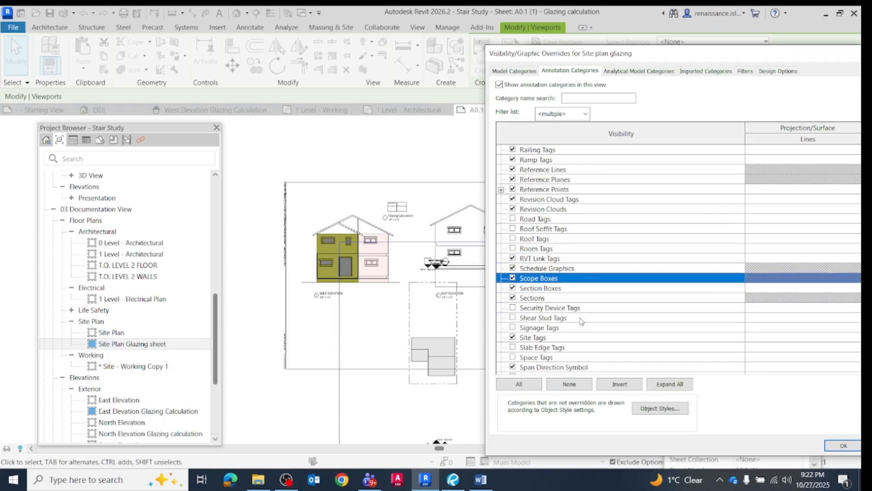
{"action": "scroll", "coordinate": [585, 254], "scroll_direction": "up", "scroll_amount": 7}
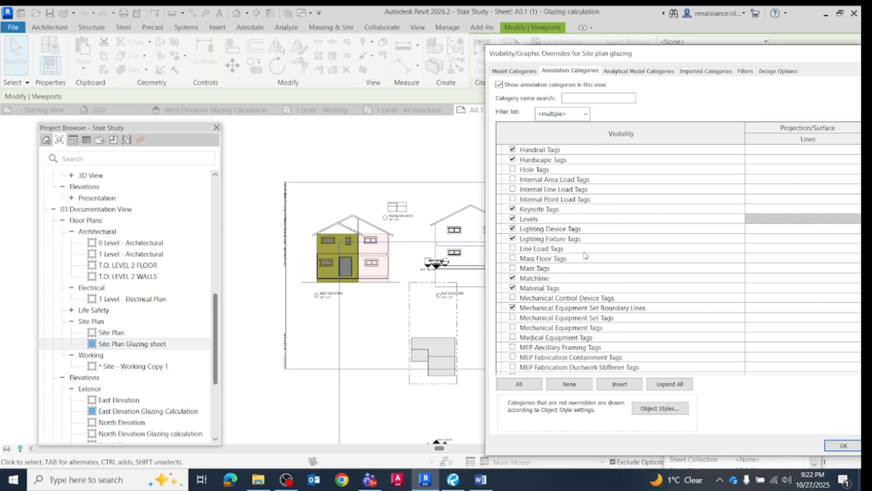
{"action": "scroll", "coordinate": [586, 255], "scroll_direction": "up", "scroll_amount": 4}
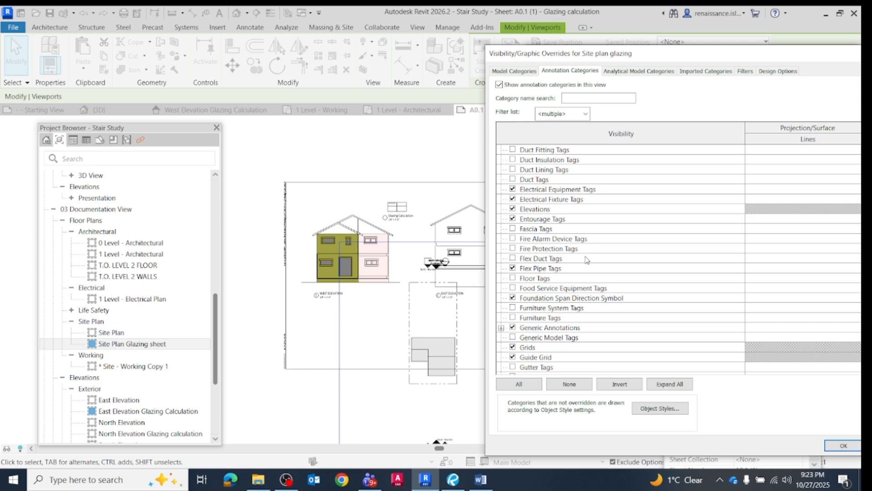
{"action": "scroll", "coordinate": [580, 291], "scroll_direction": "up", "scroll_amount": 3}
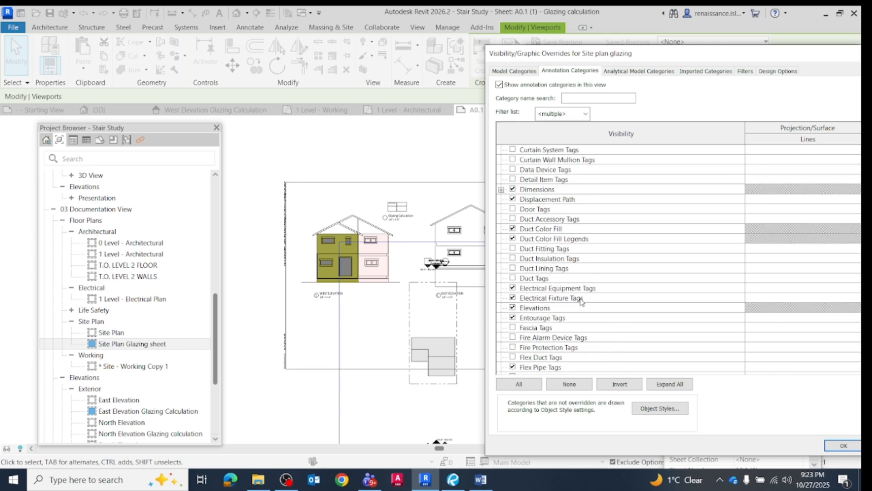
{"action": "left_click_drag", "start_coordinate": [668, 53], "coordinate": [362, 37]}
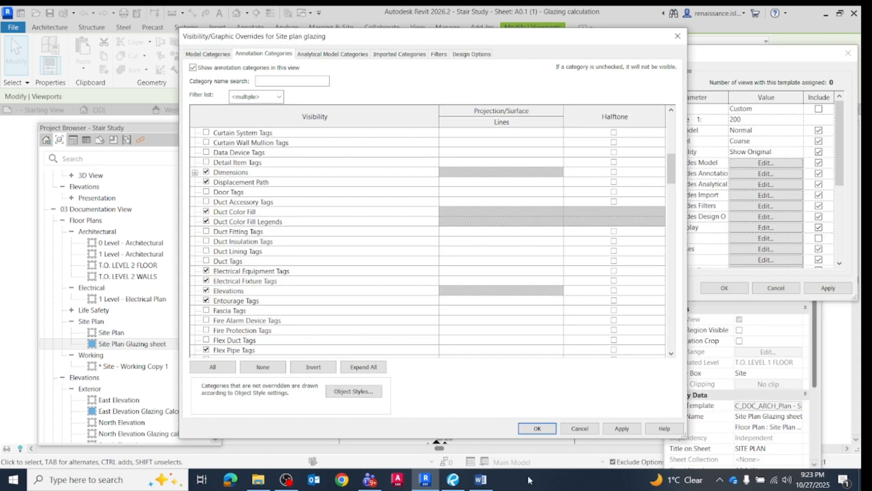
{"action": "left_click", "coordinate": [537, 427]}
{"action": "left_click", "coordinate": [724, 288]}
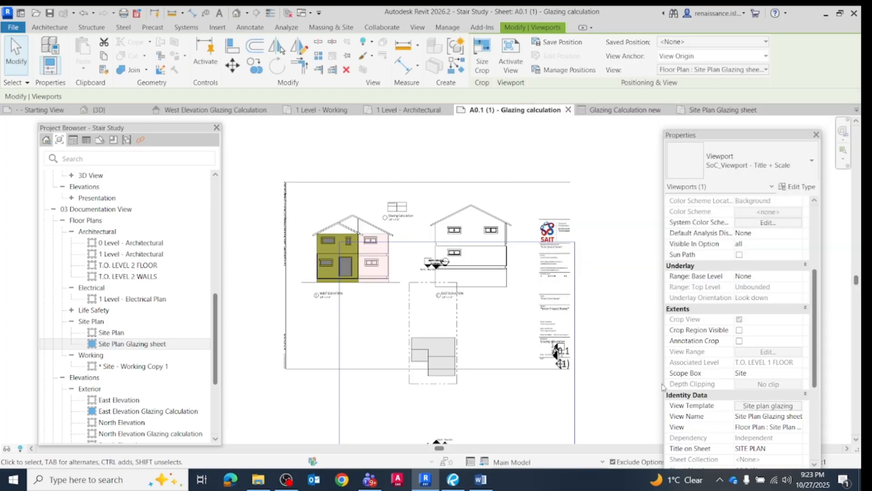
Step: Check the view template and scope box assigned to the site plan viewport on the sheet
{"action": "left_click", "coordinate": [619, 363]}
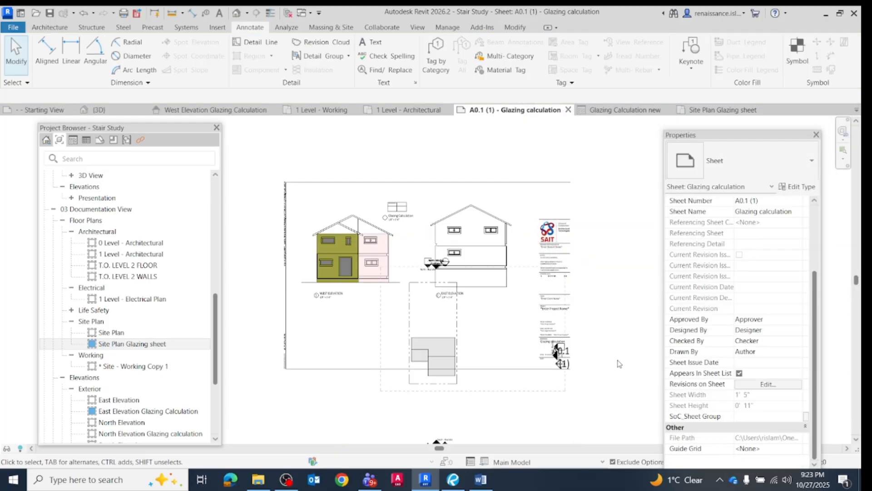
{"action": "left_click", "coordinate": [618, 359]}
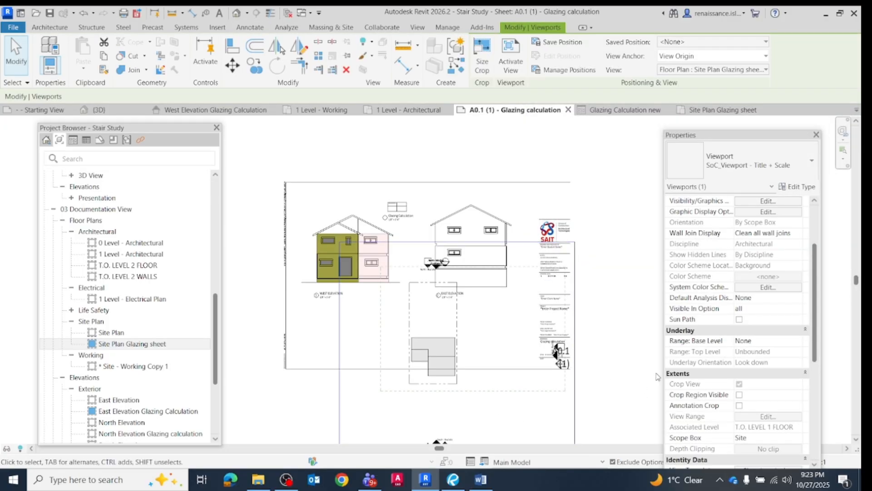
{"action": "left_click", "coordinate": [619, 354]}
{"action": "left_click", "coordinate": [563, 356]}
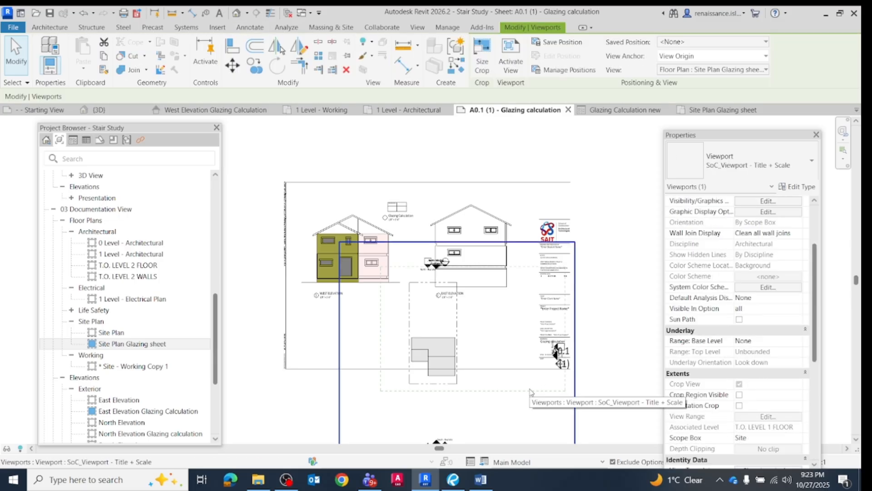
{"action": "scroll", "coordinate": [784, 362], "scroll_direction": "down", "scroll_amount": 5}
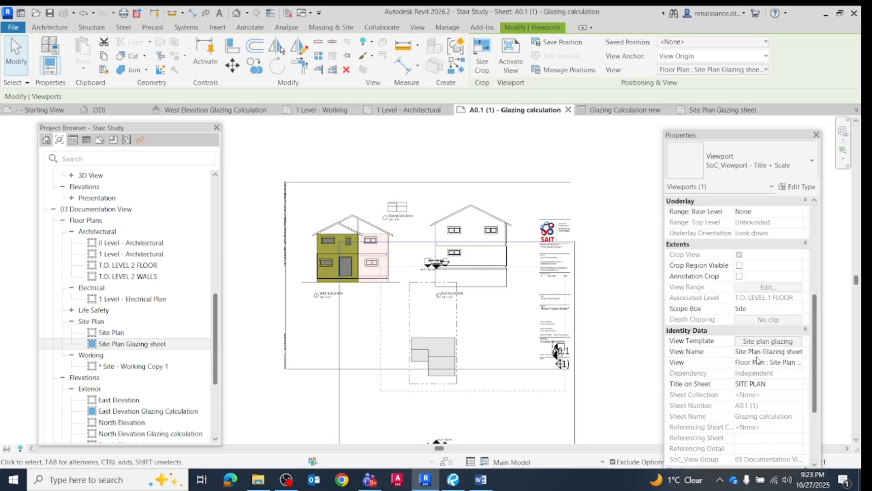
{"action": "left_click", "coordinate": [625, 310]}
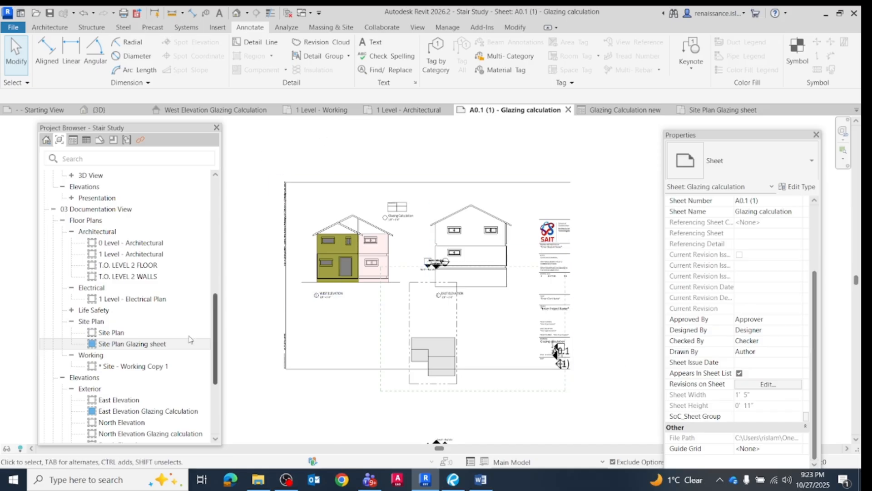
Step: Examine which views are placed on the A0.1 (1) Glazing calculation sheet, using both the sheet list and the view list
{"action": "scroll", "coordinate": [132, 390], "scroll_direction": "down", "scroll_amount": 3}
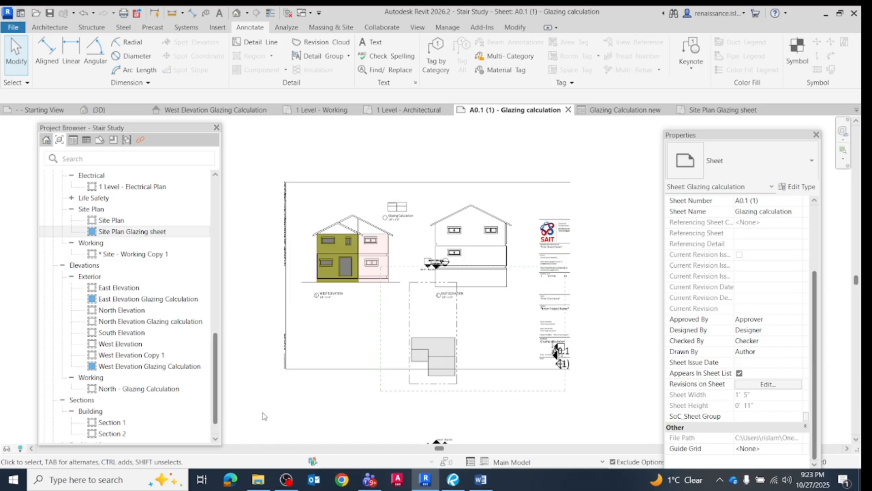
{"action": "scroll", "coordinate": [265, 413], "scroll_direction": "up", "scroll_amount": 1}
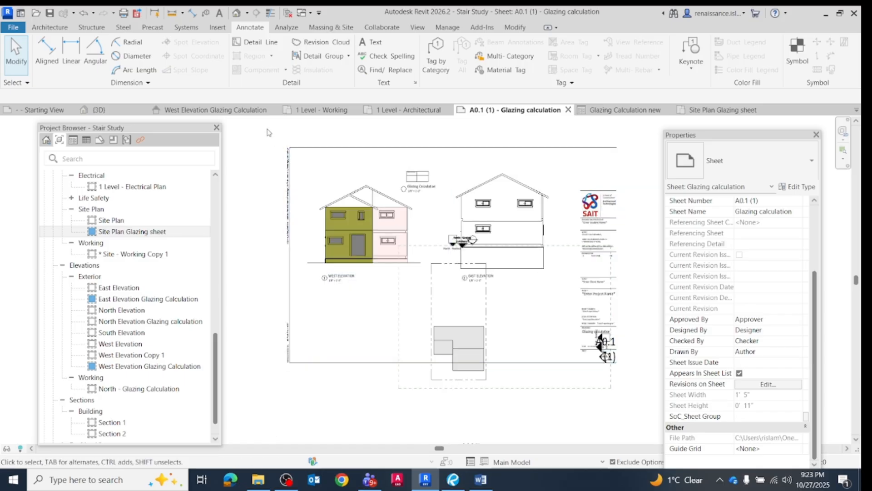
{"action": "scroll", "coordinate": [274, 146], "scroll_direction": "up", "scroll_amount": 1}
{"action": "scroll", "coordinate": [274, 147], "scroll_direction": "up", "scroll_amount": 1}
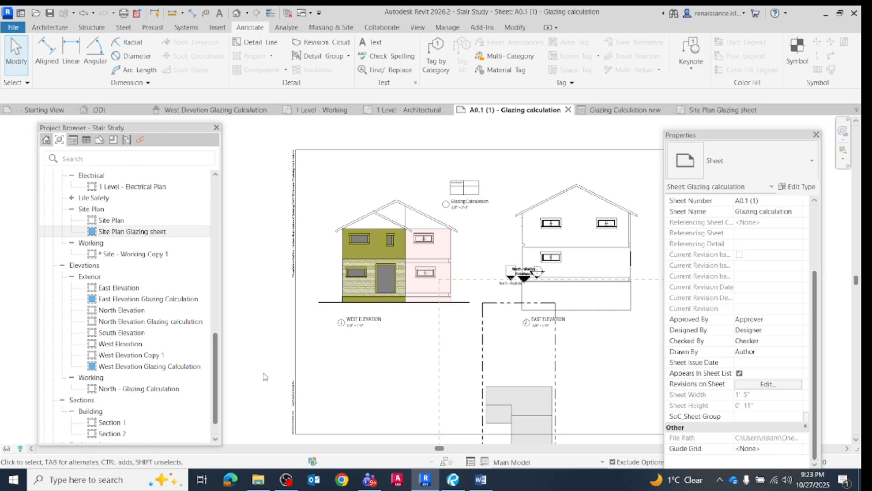
{"action": "left_click", "coordinate": [100, 140]}
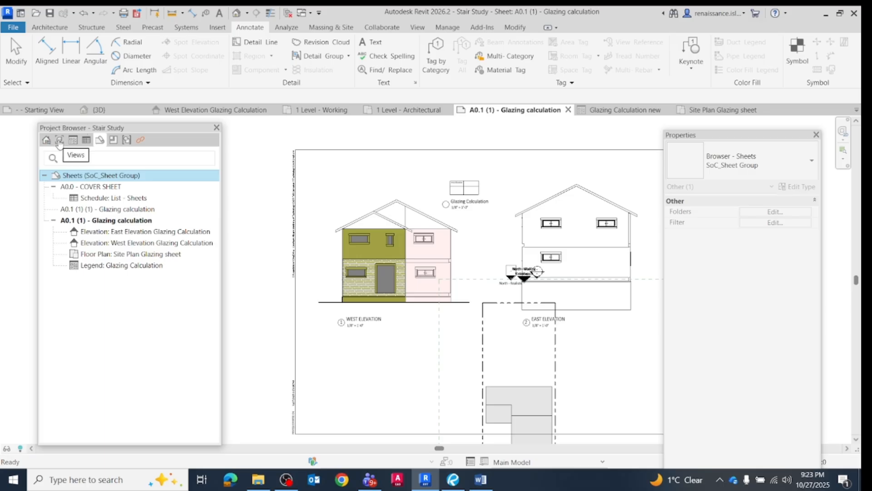
{"action": "left_click", "coordinate": [59, 140]}
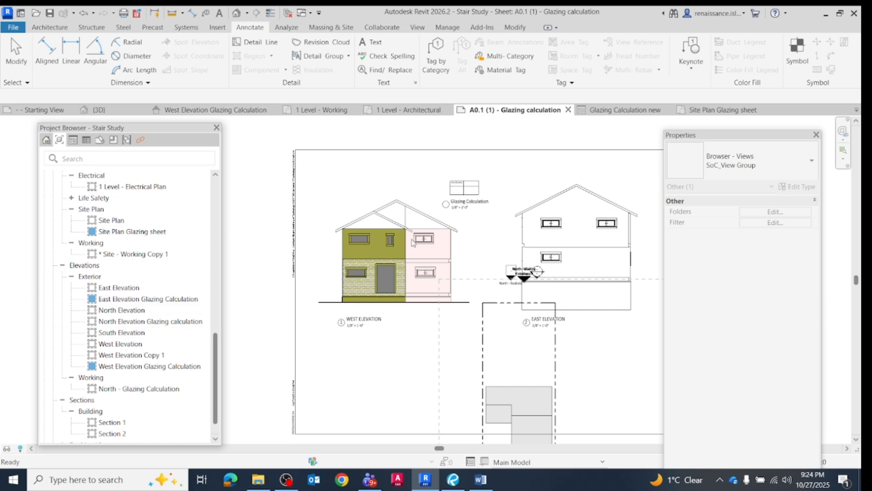
{"action": "scroll", "coordinate": [412, 242], "scroll_direction": "down", "scroll_amount": 2}
{"action": "scroll", "coordinate": [535, 338], "scroll_direction": "up", "scroll_amount": 3}
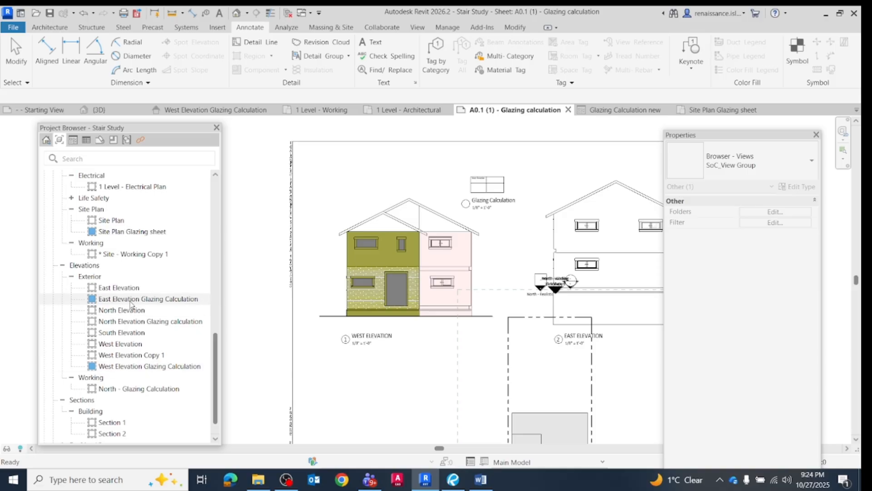
Step: Remove the East Elevation Glazing Calculation and Site Plan Glazing sheet views from the A0.1 (1) Glazing calculation sheet
{"action": "left_click", "coordinate": [131, 300]}
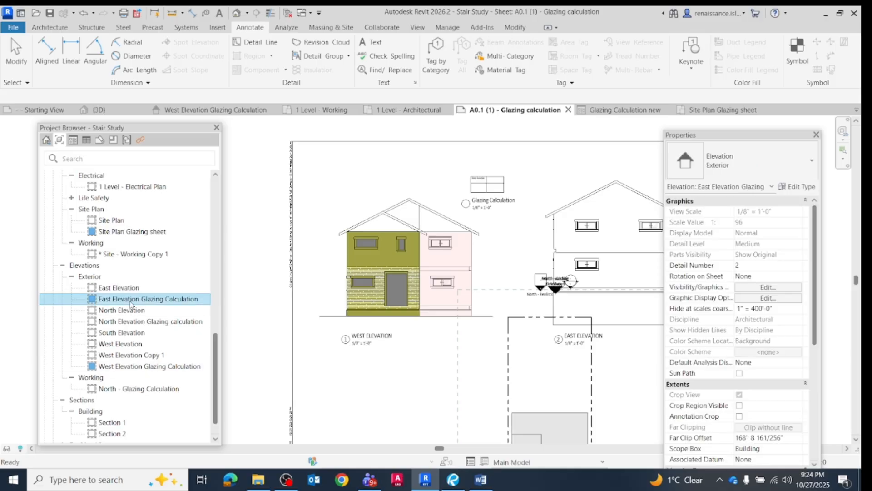
{"action": "right_click", "coordinate": [131, 302]}
{"action": "left_click", "coordinate": [180, 139]}
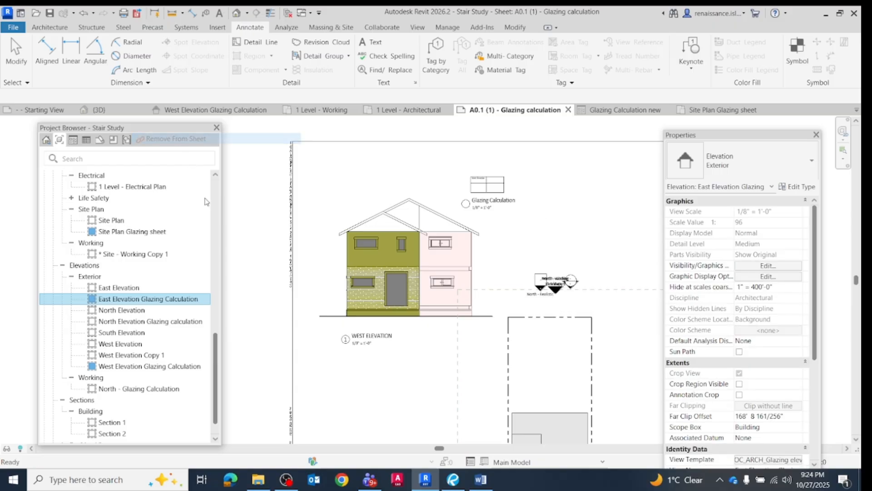
{"action": "left_click", "coordinate": [111, 232]}
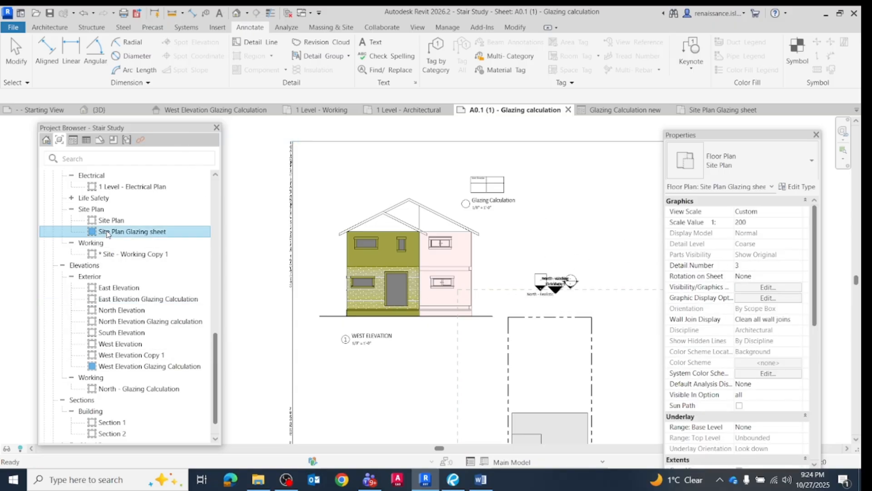
{"action": "right_click", "coordinate": [109, 231]}
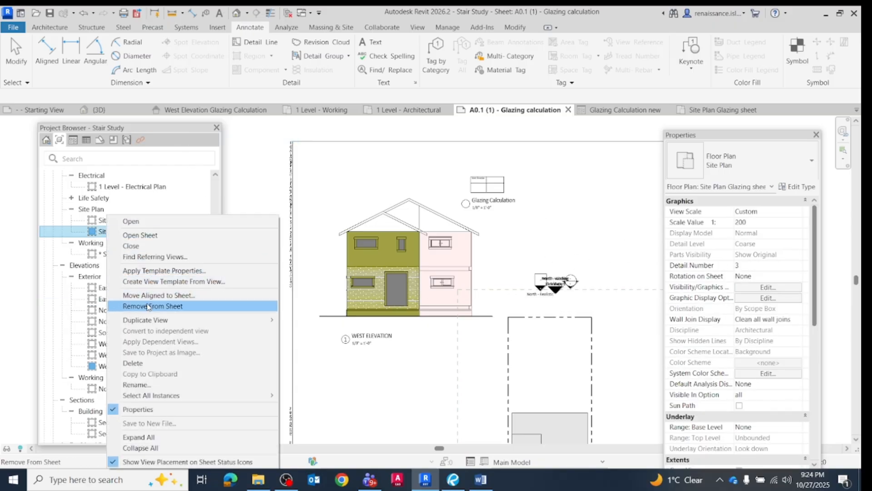
{"action": "left_click", "coordinate": [155, 306]}
{"action": "scroll", "coordinate": [459, 362], "scroll_direction": "down", "scroll_amount": 1}
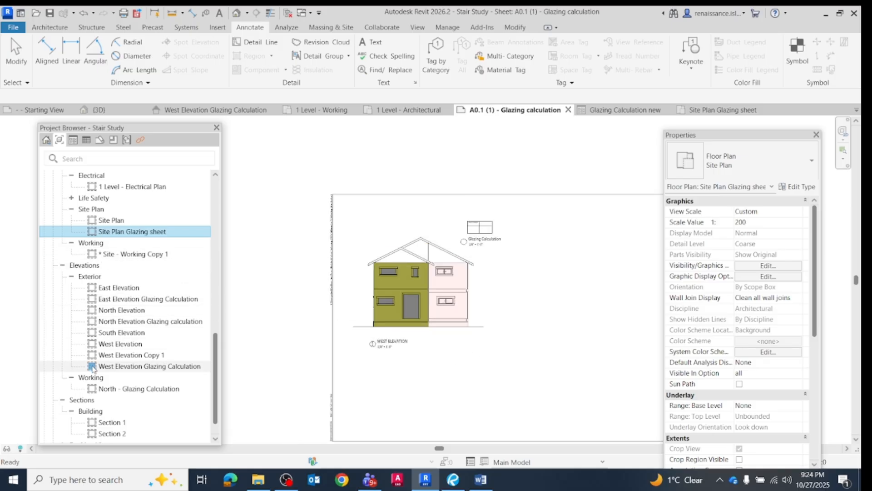
{"action": "left_click", "coordinate": [273, 328]}
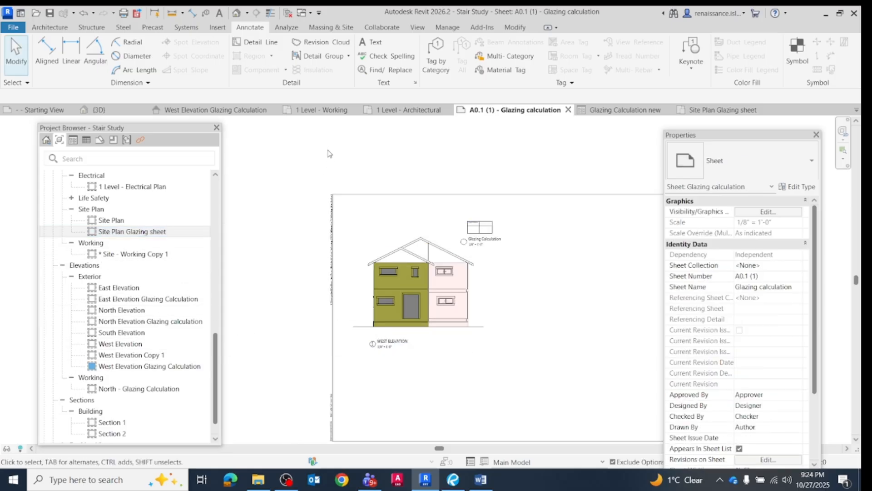
{"action": "scroll", "coordinate": [433, 251], "scroll_direction": "down", "scroll_amount": 2}
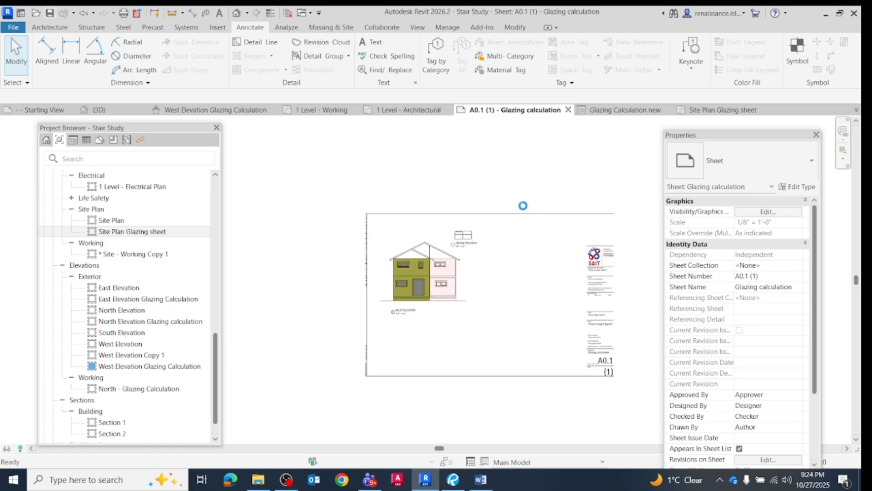
Step: Switch to Bluebeam Revu and examine the elevations, calculation legend and site plan on the A0.05 spatial separation example sheet
{"action": "left_click", "coordinate": [453, 480]}
{"action": "left_click_drag", "start_coordinate": [409, 403], "coordinate": [426, 321]}
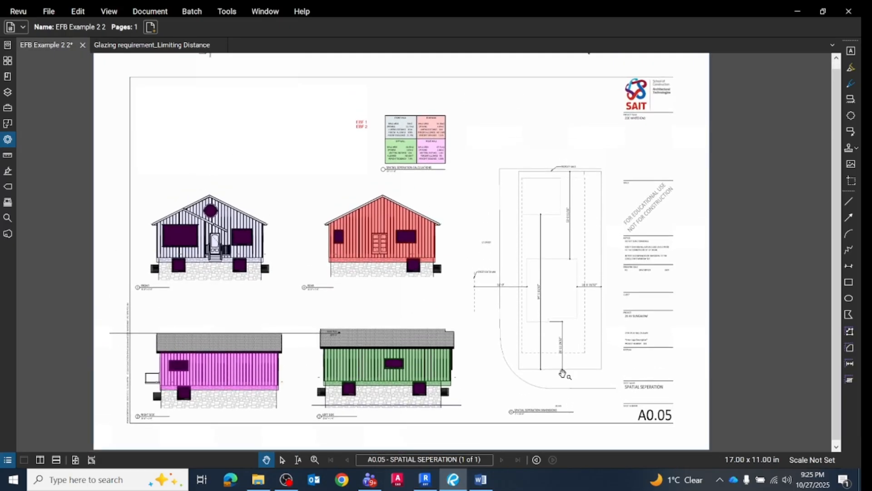
{"action": "mouse_move", "coordinate": [428, 480]}
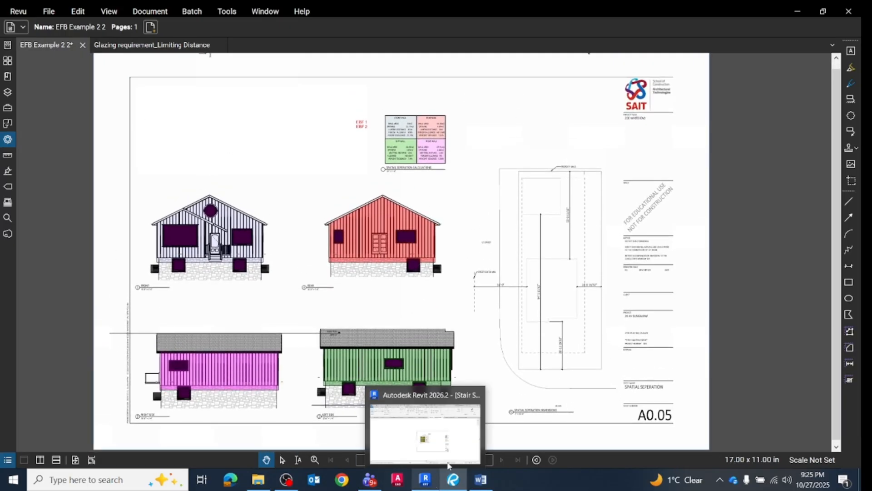